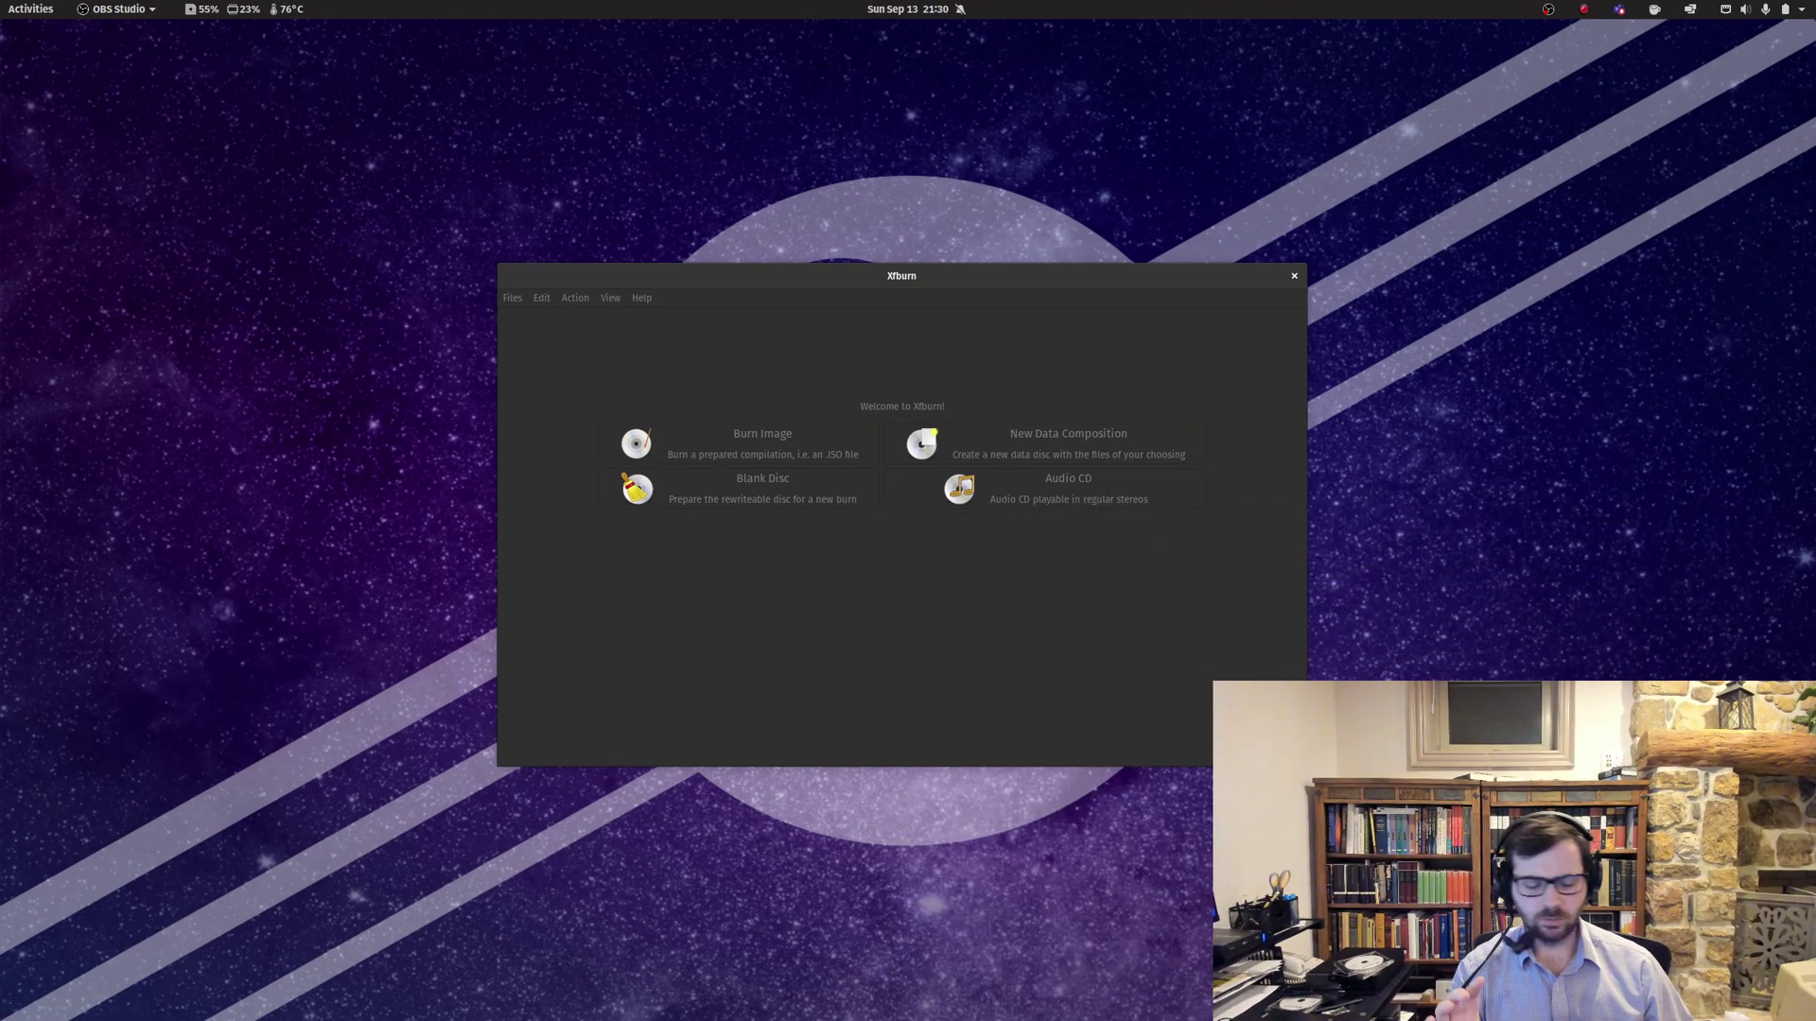
# Search Activities for 'pop!' to launch the Pop!_Shop software store.
pyautogui.press('super')
pyautogui.write('bra')
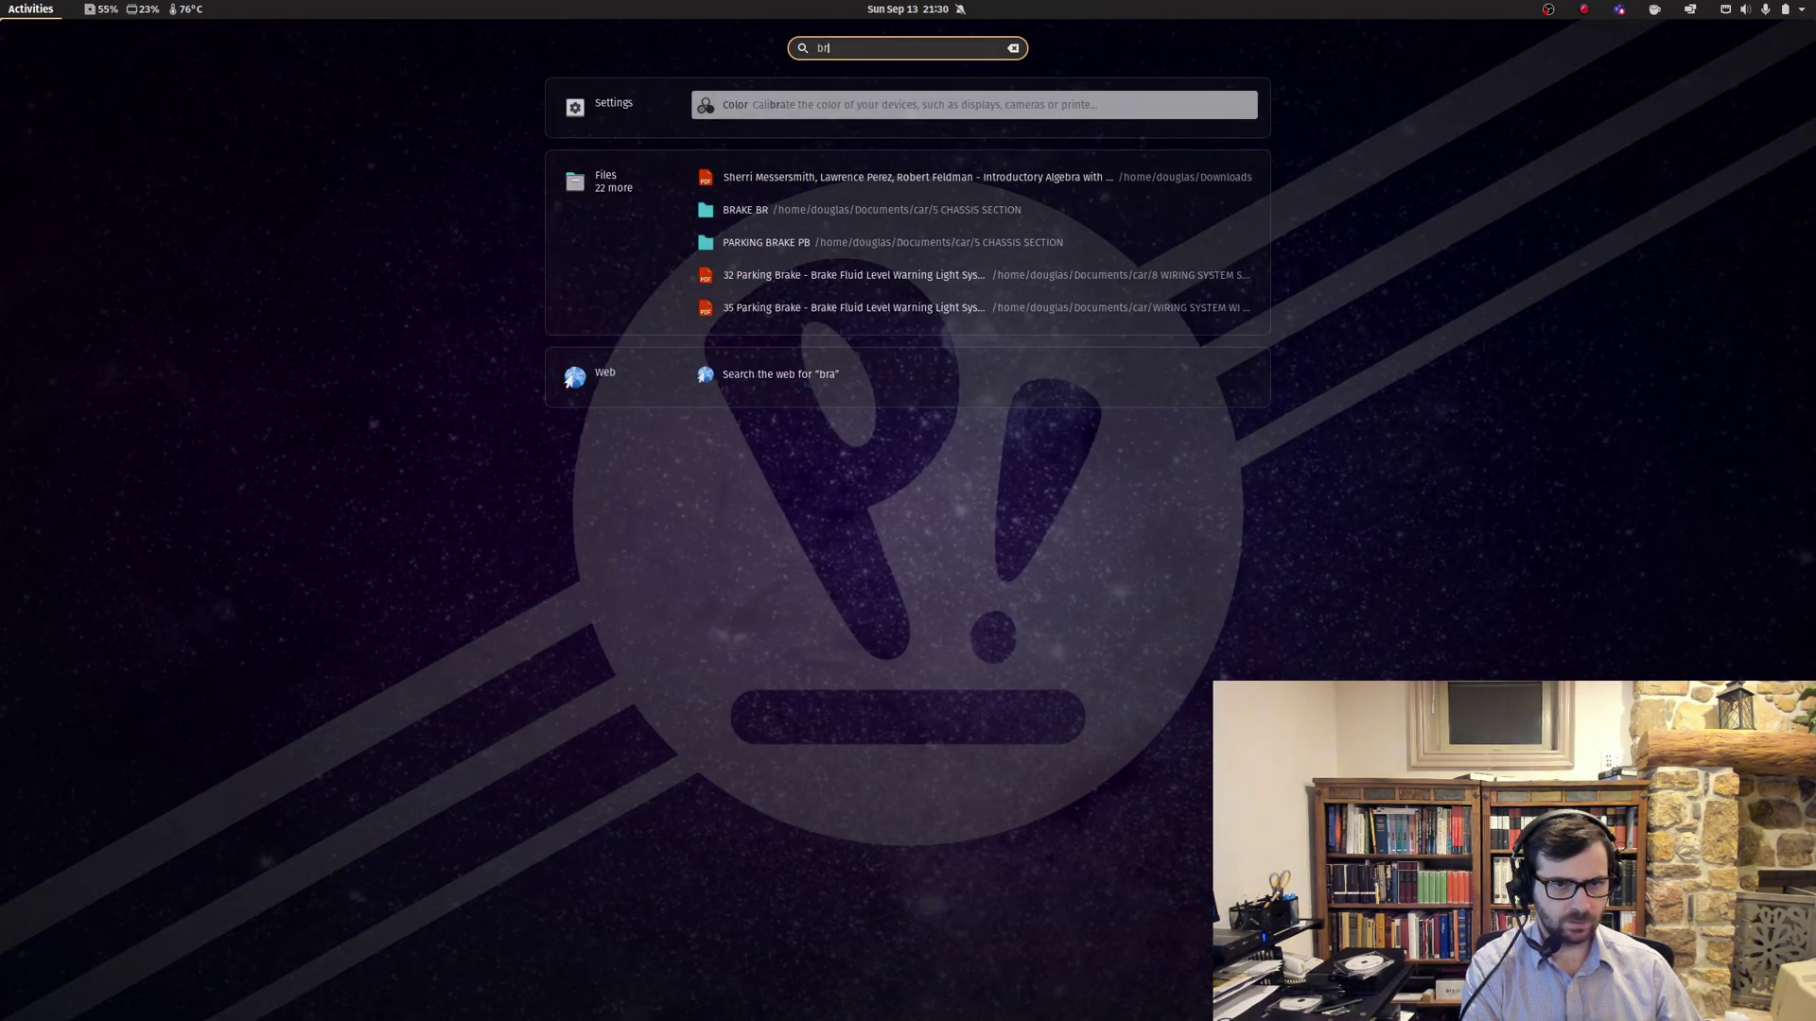
pyautogui.press('BackSpace')
pyautogui.press('BackSpace')
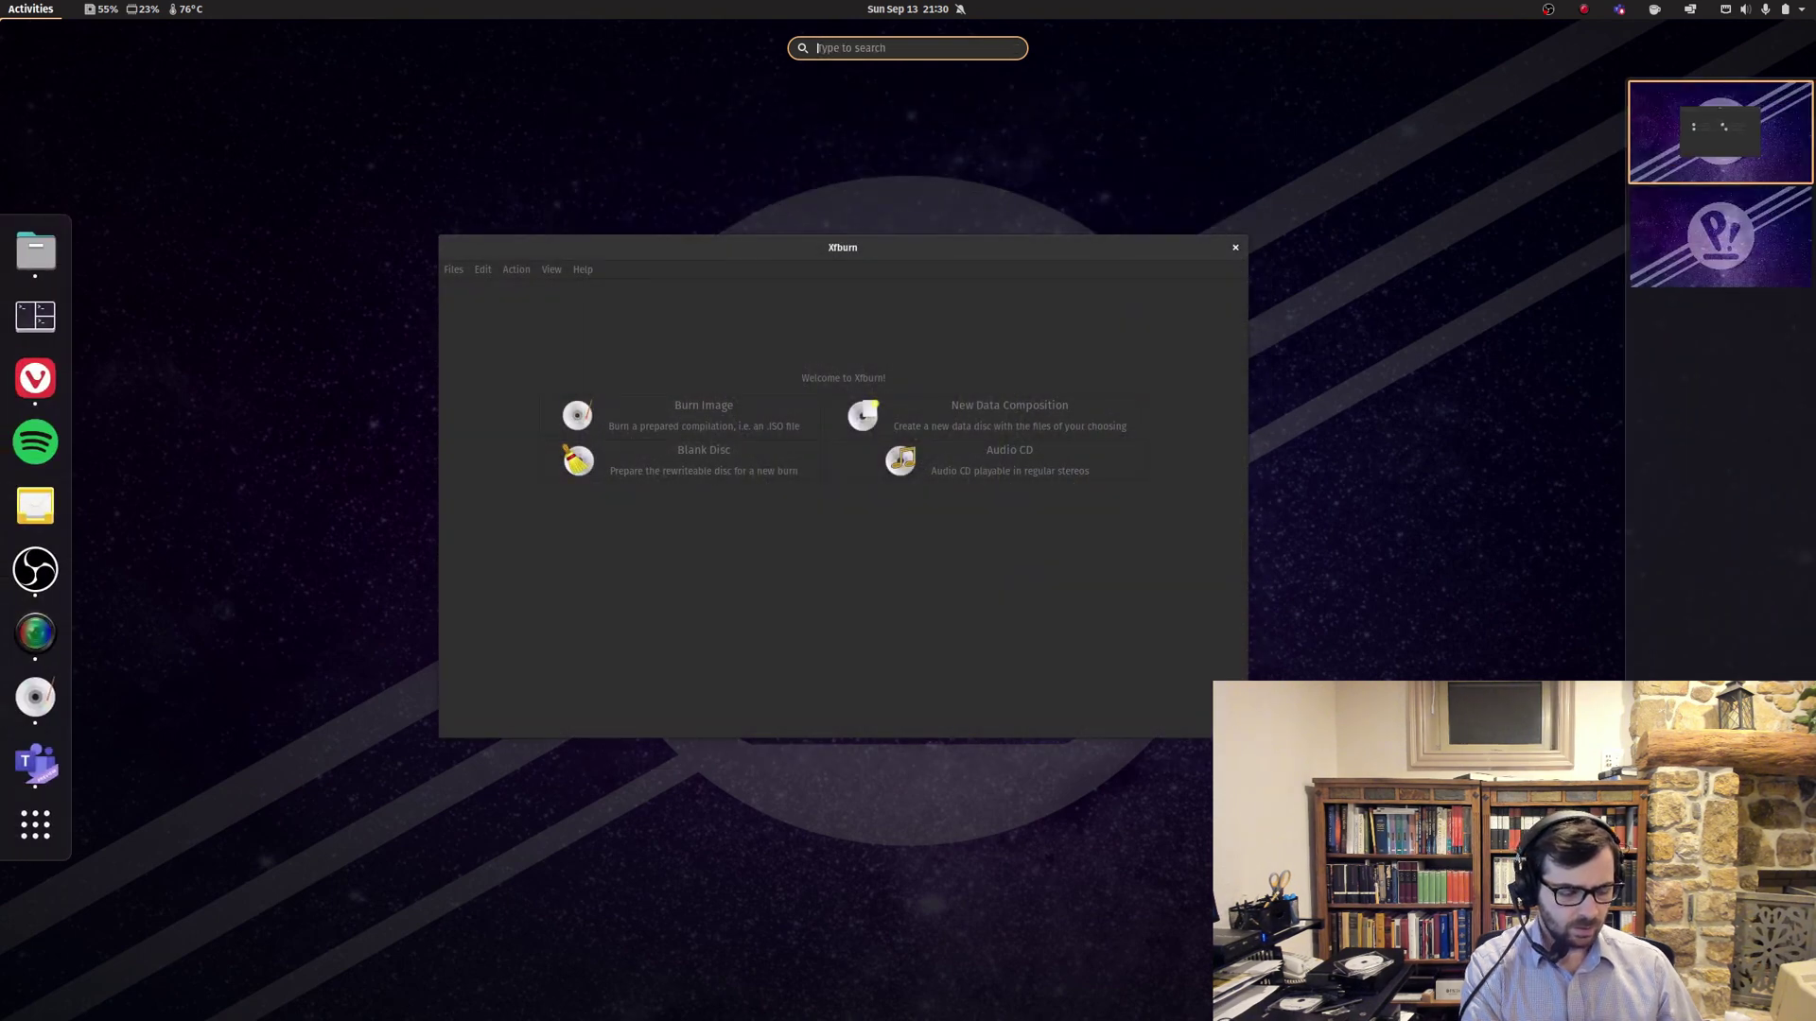
pyautogui.press('Escape')
pyautogui.press('super')
pyautogui.write('pop!')
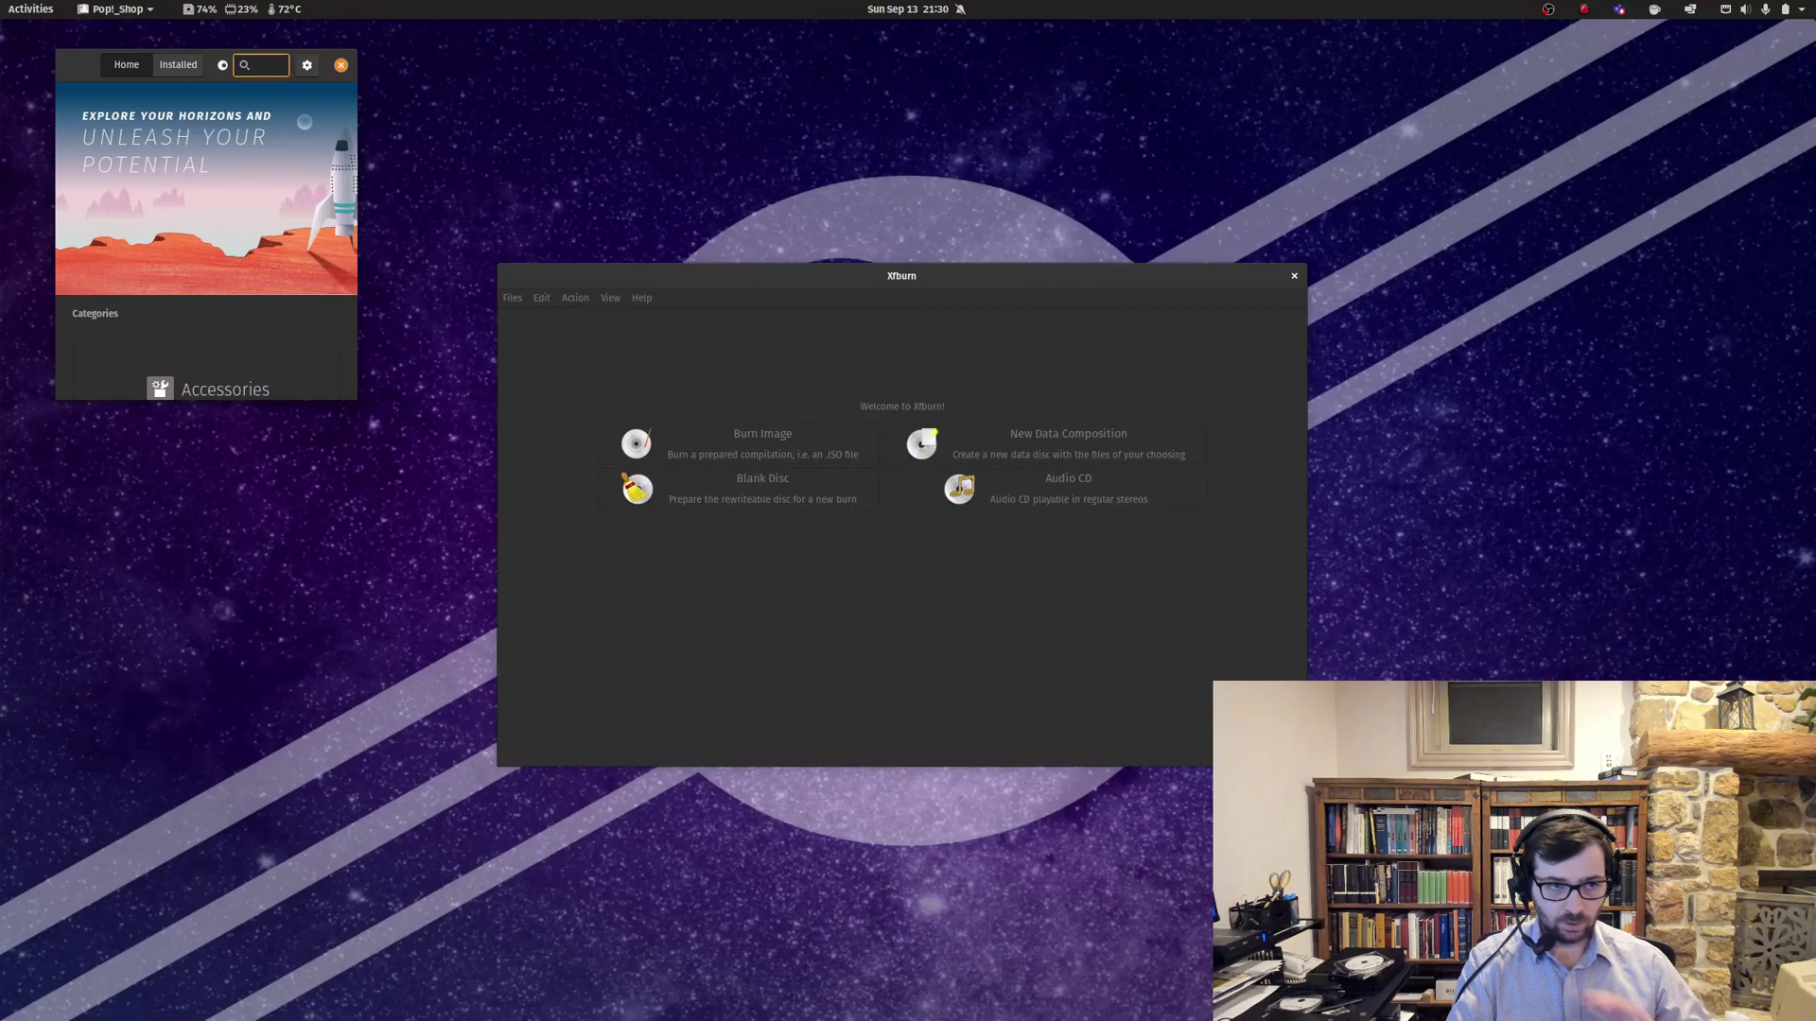
# Search the store for 'iso', then 'bra', and open the Brasero details page.
pyautogui.write('iso')
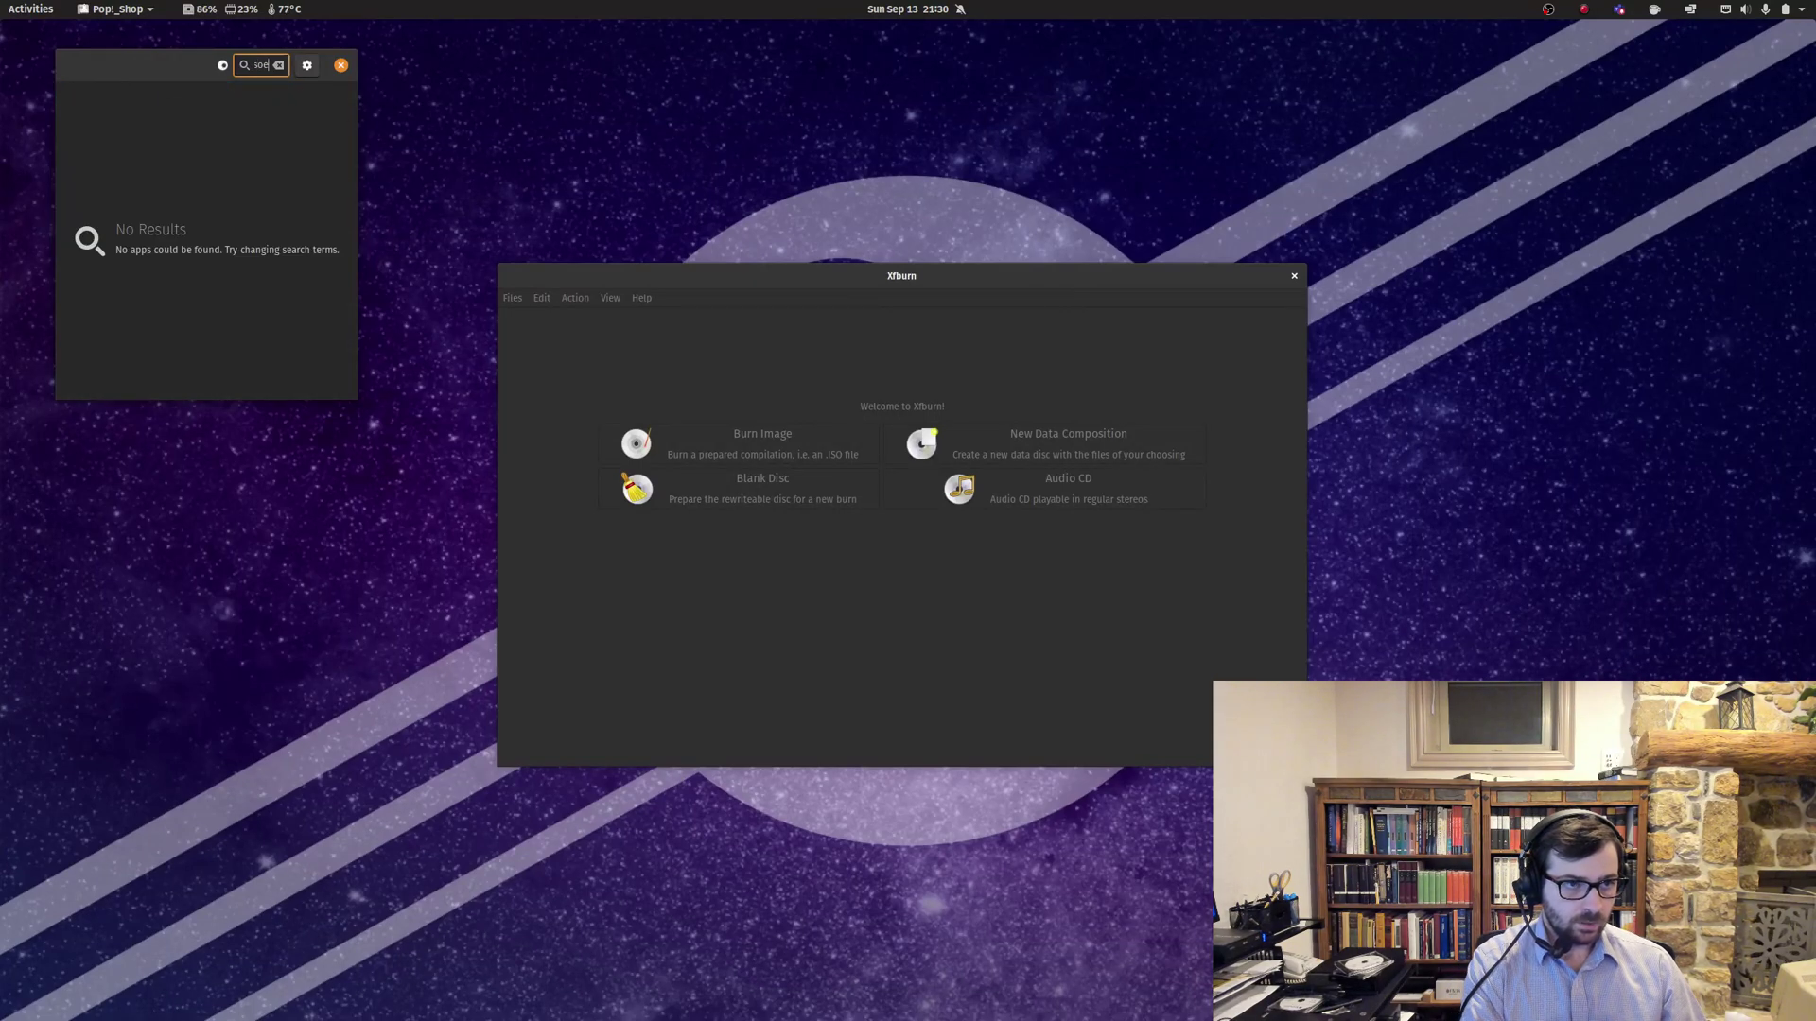
pyautogui.hotkey('ctrl', 'a')
pyautogui.write('bra')
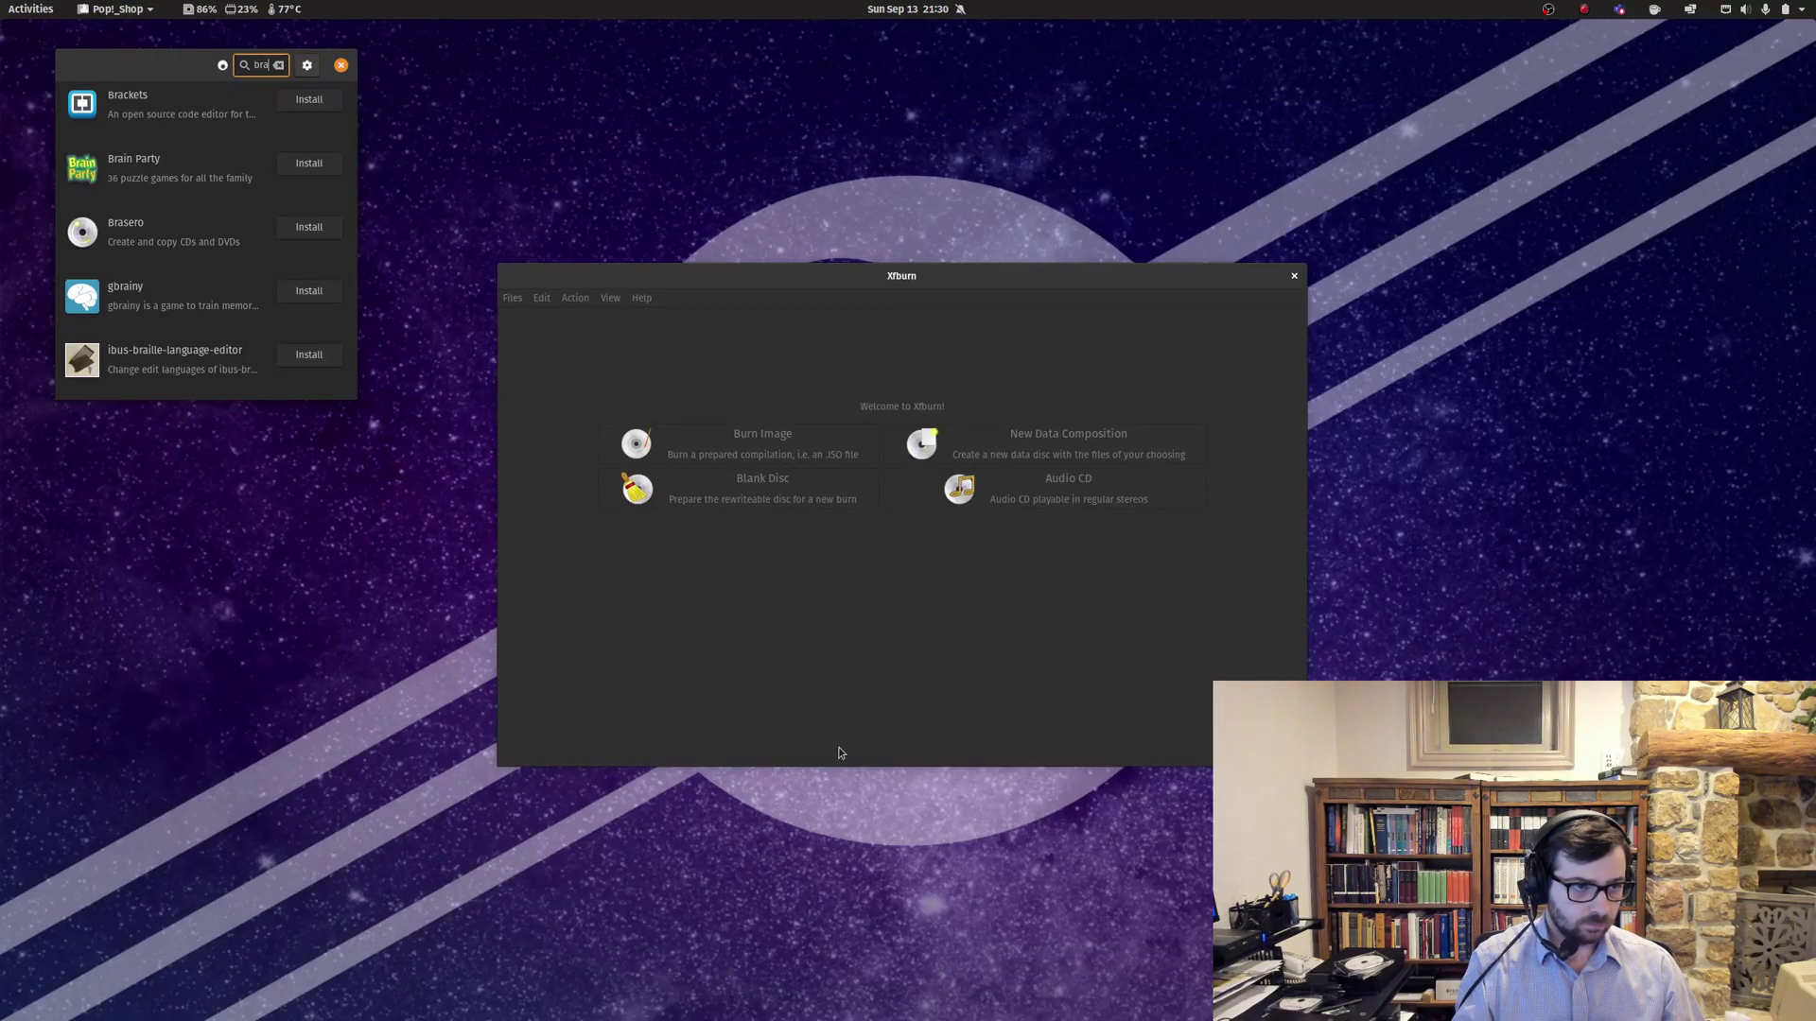
pyautogui.click(220, 250)
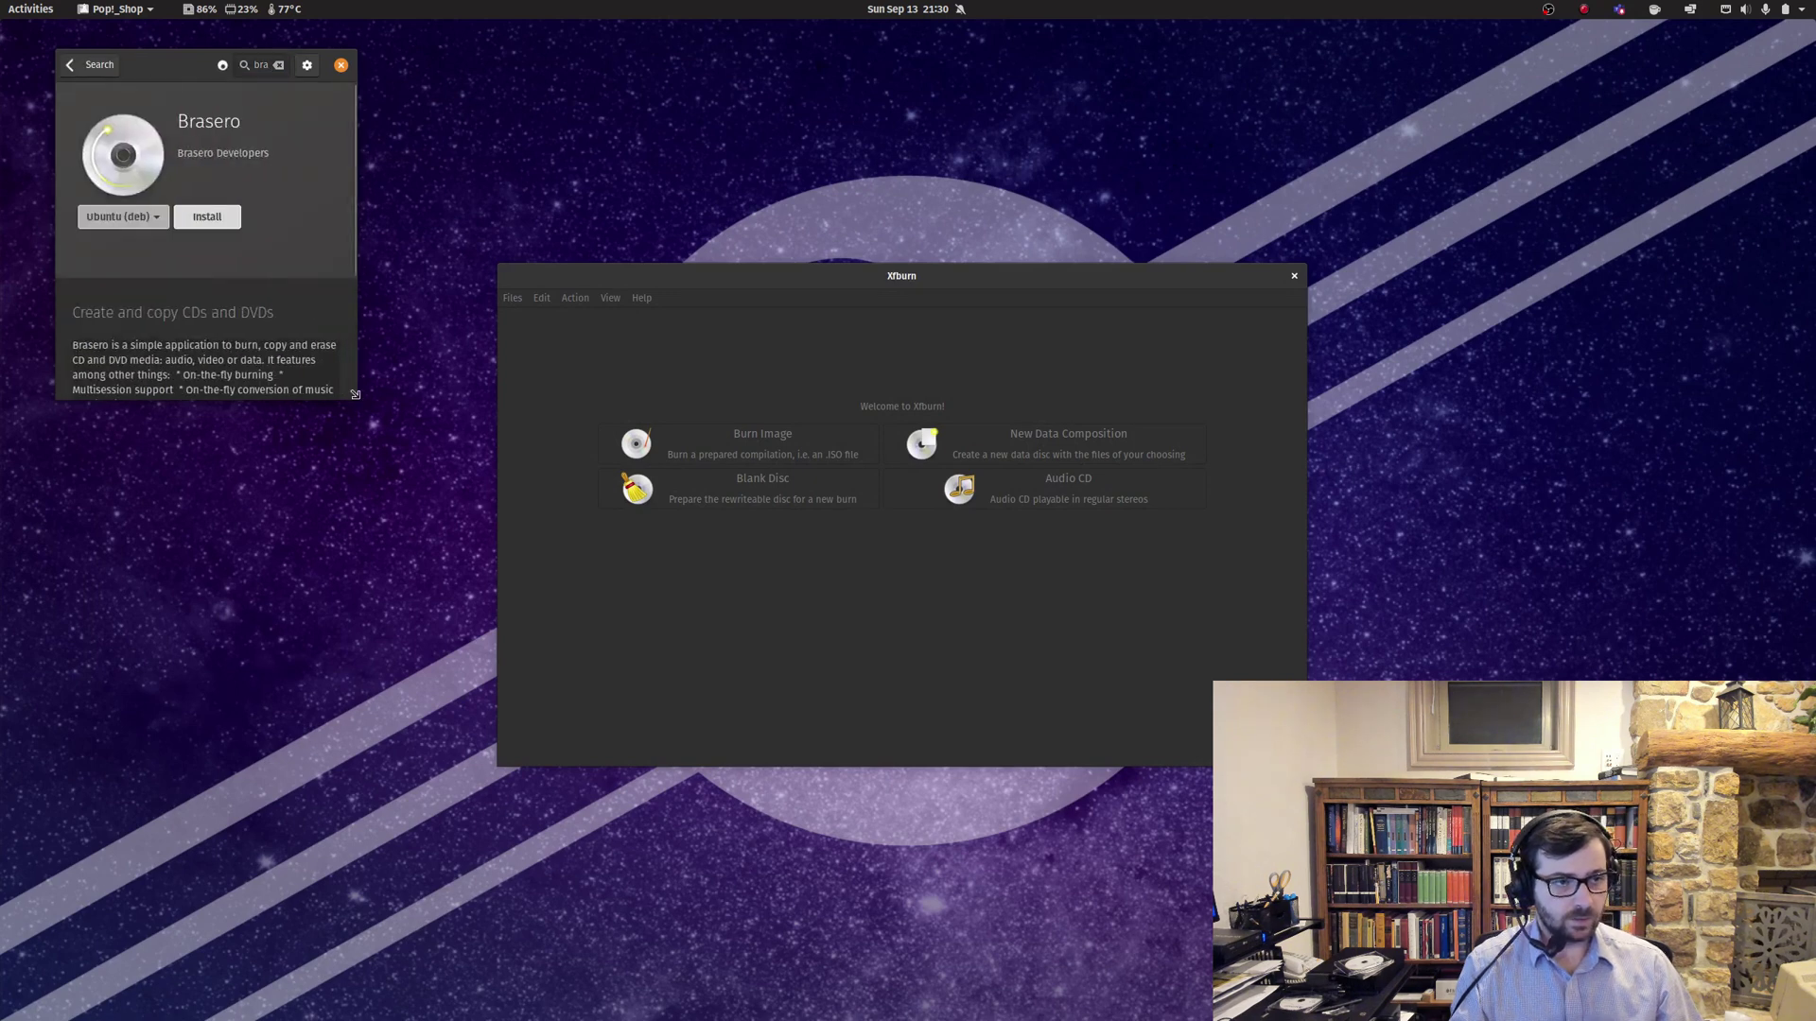
# Enlarge the store window, centre it, then move it aside behind Xfburn.
pyautogui.moveTo(355, 395); pyautogui.dragTo(952, 652)
pyautogui.moveTo(479, 67); pyautogui.dragTo(941, 268)
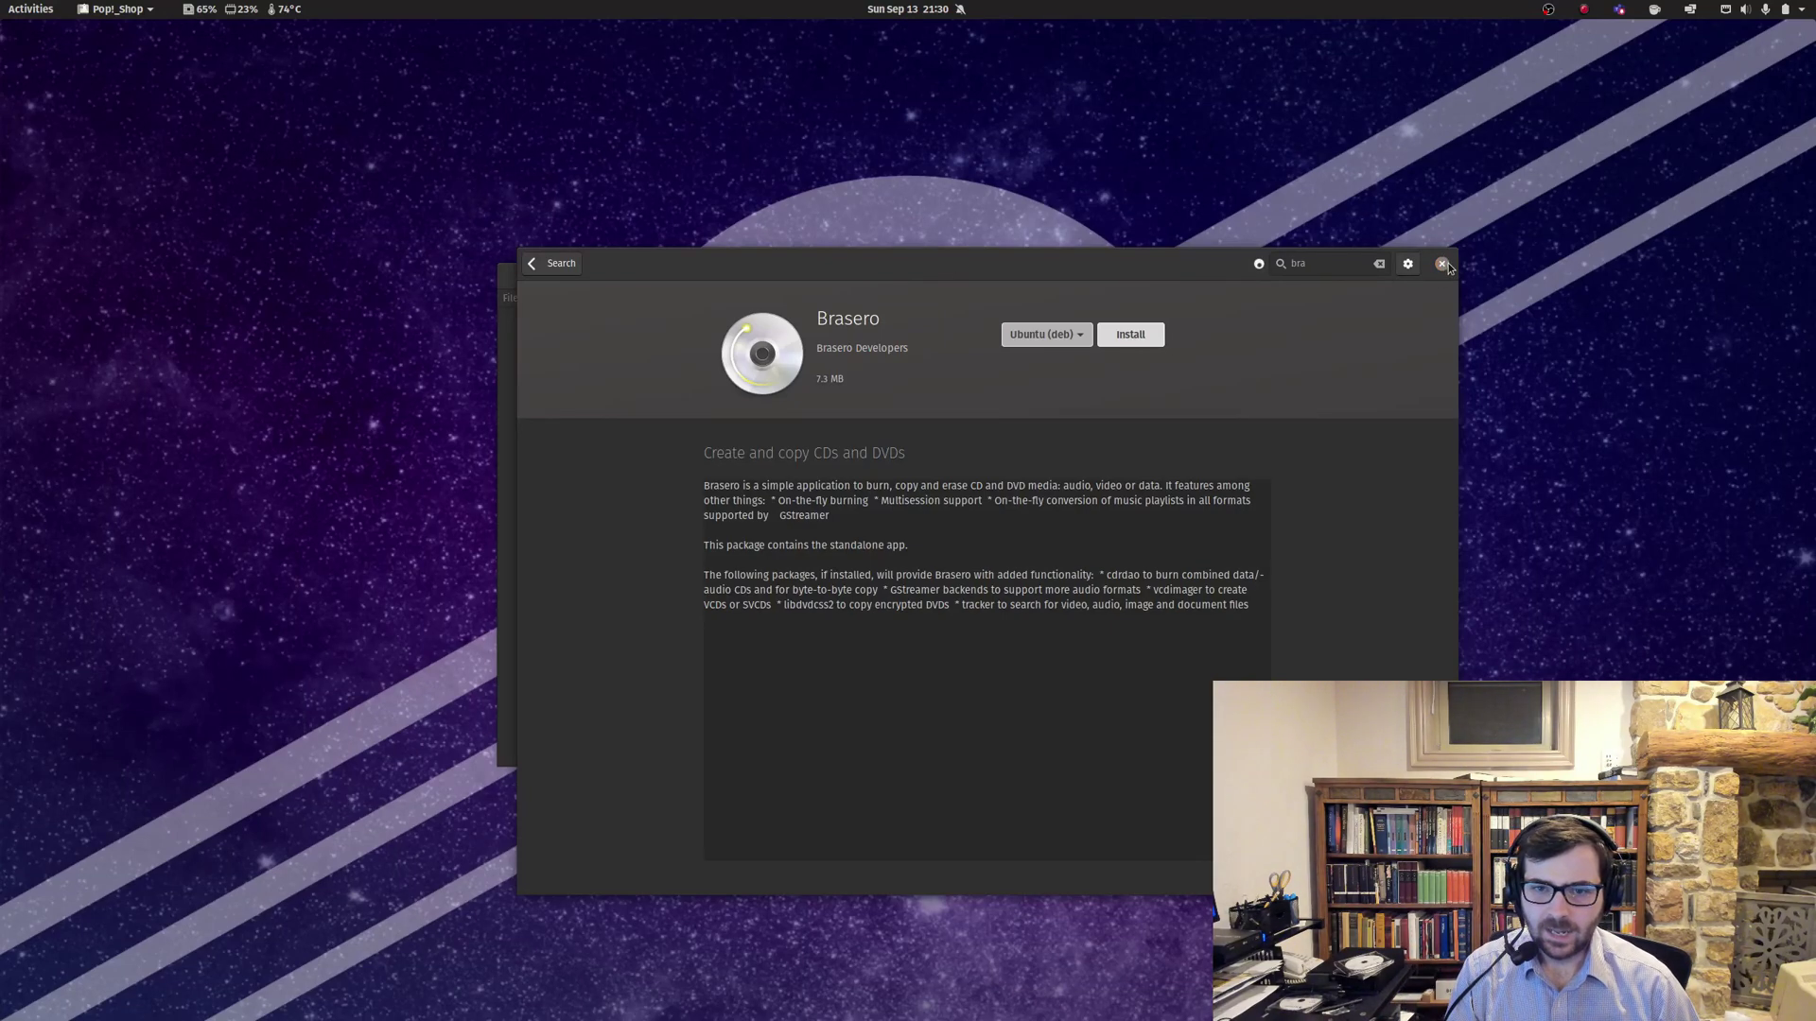
pyautogui.moveTo(1419, 265); pyautogui.dragTo(1599, 426)
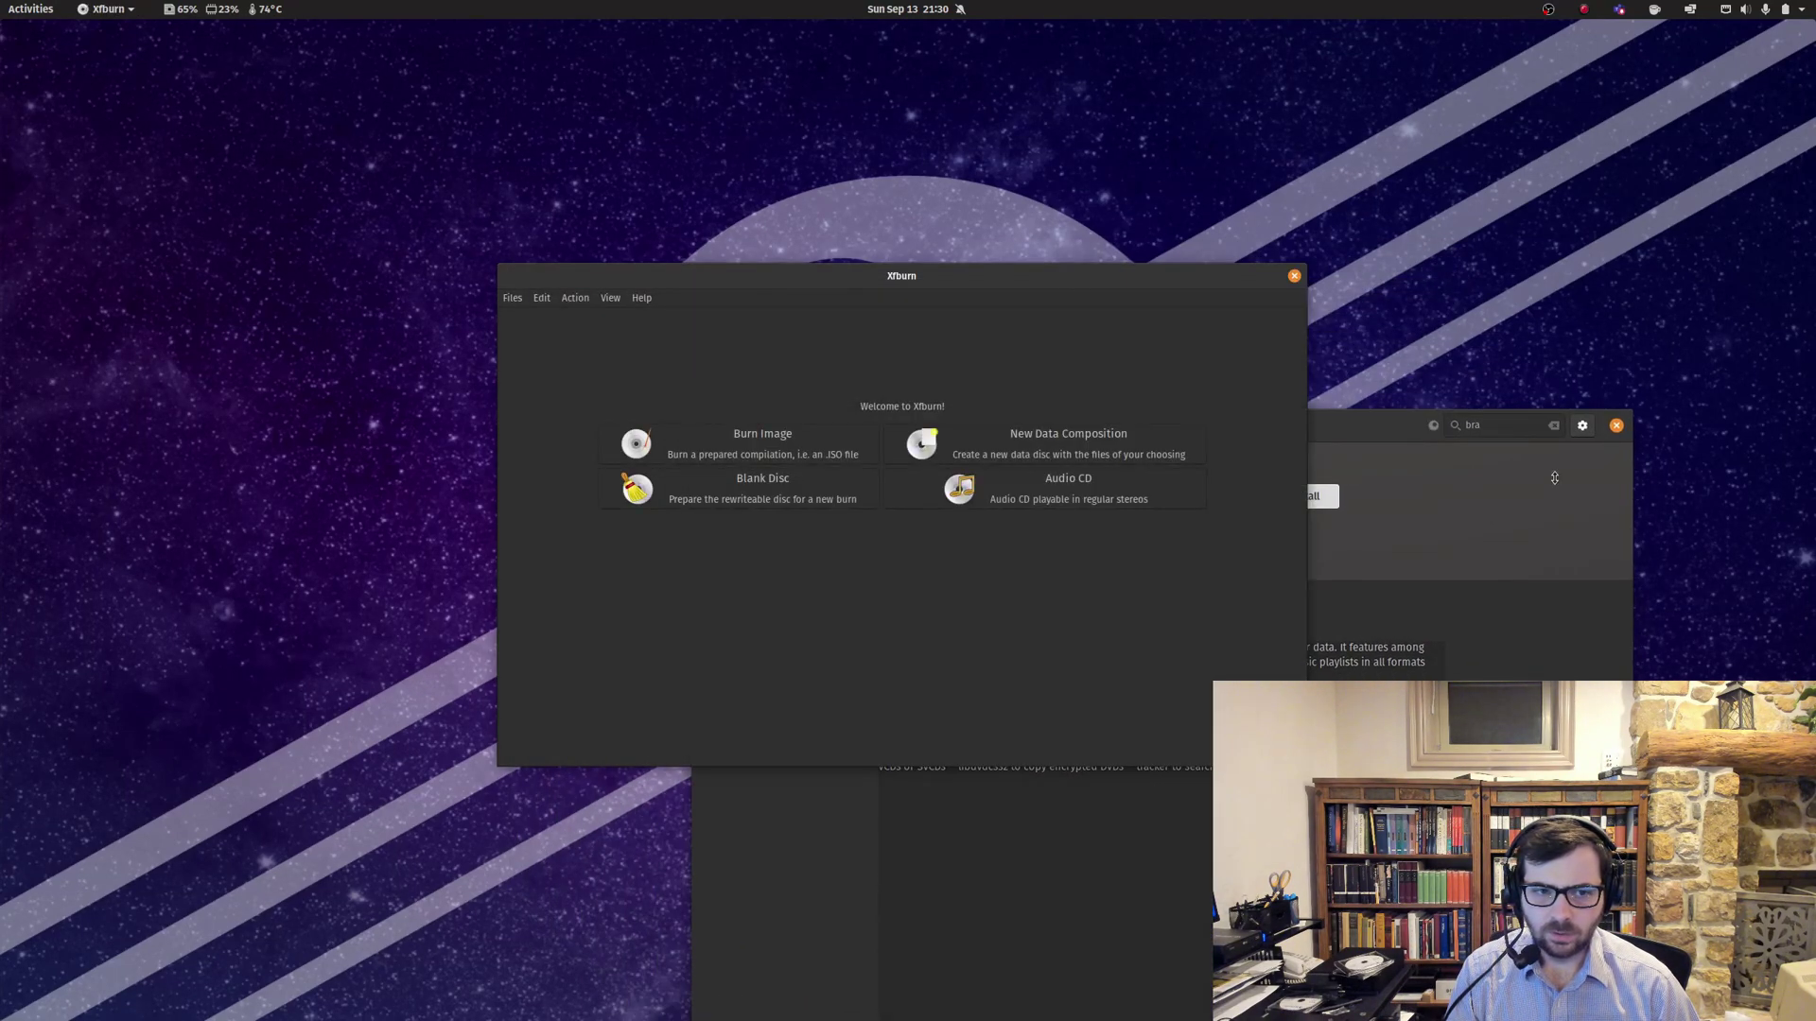
# Close Pop!_Shop, nudge Xfburn, and open a Files window on Home with Super shortcut.
pyautogui.click(1616, 425)
pyautogui.moveTo(850, 283)
pyautogui.mouseDown()
pyautogui.moveTo(863, 268)
pyautogui.moveTo(840, 278)
pyautogui.mouseUp()
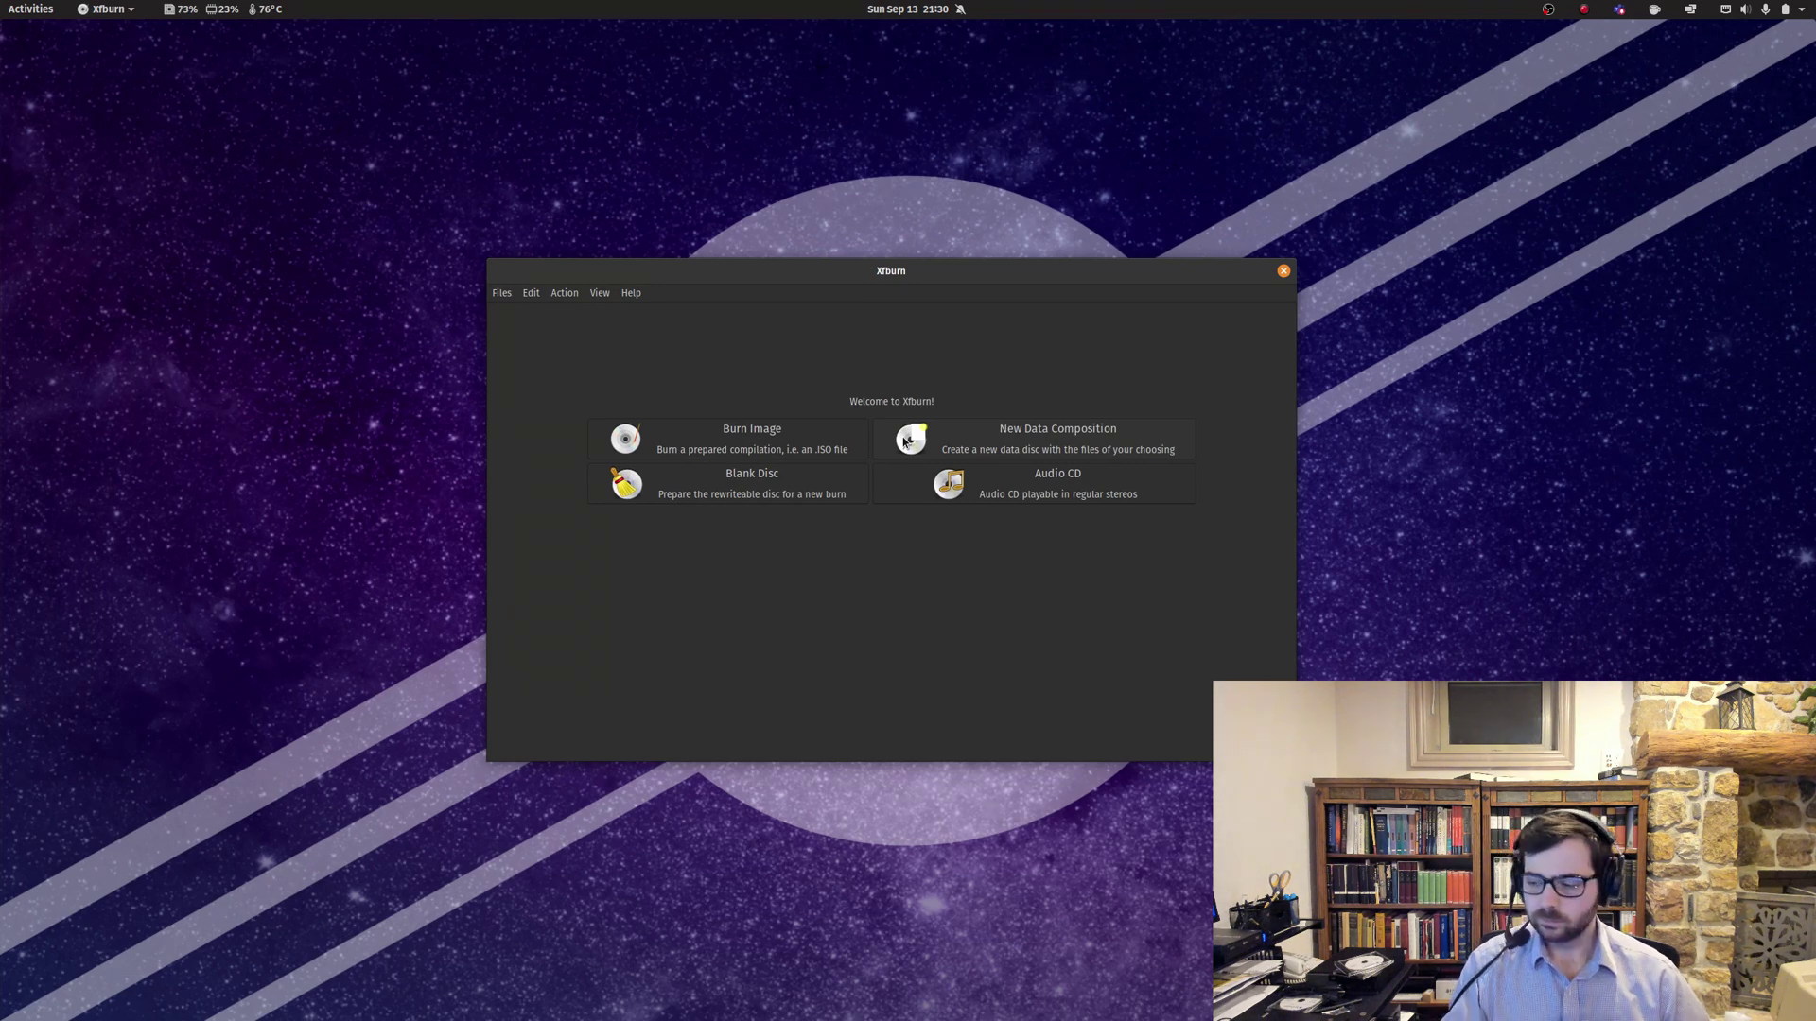
pyautogui.press('super+f')
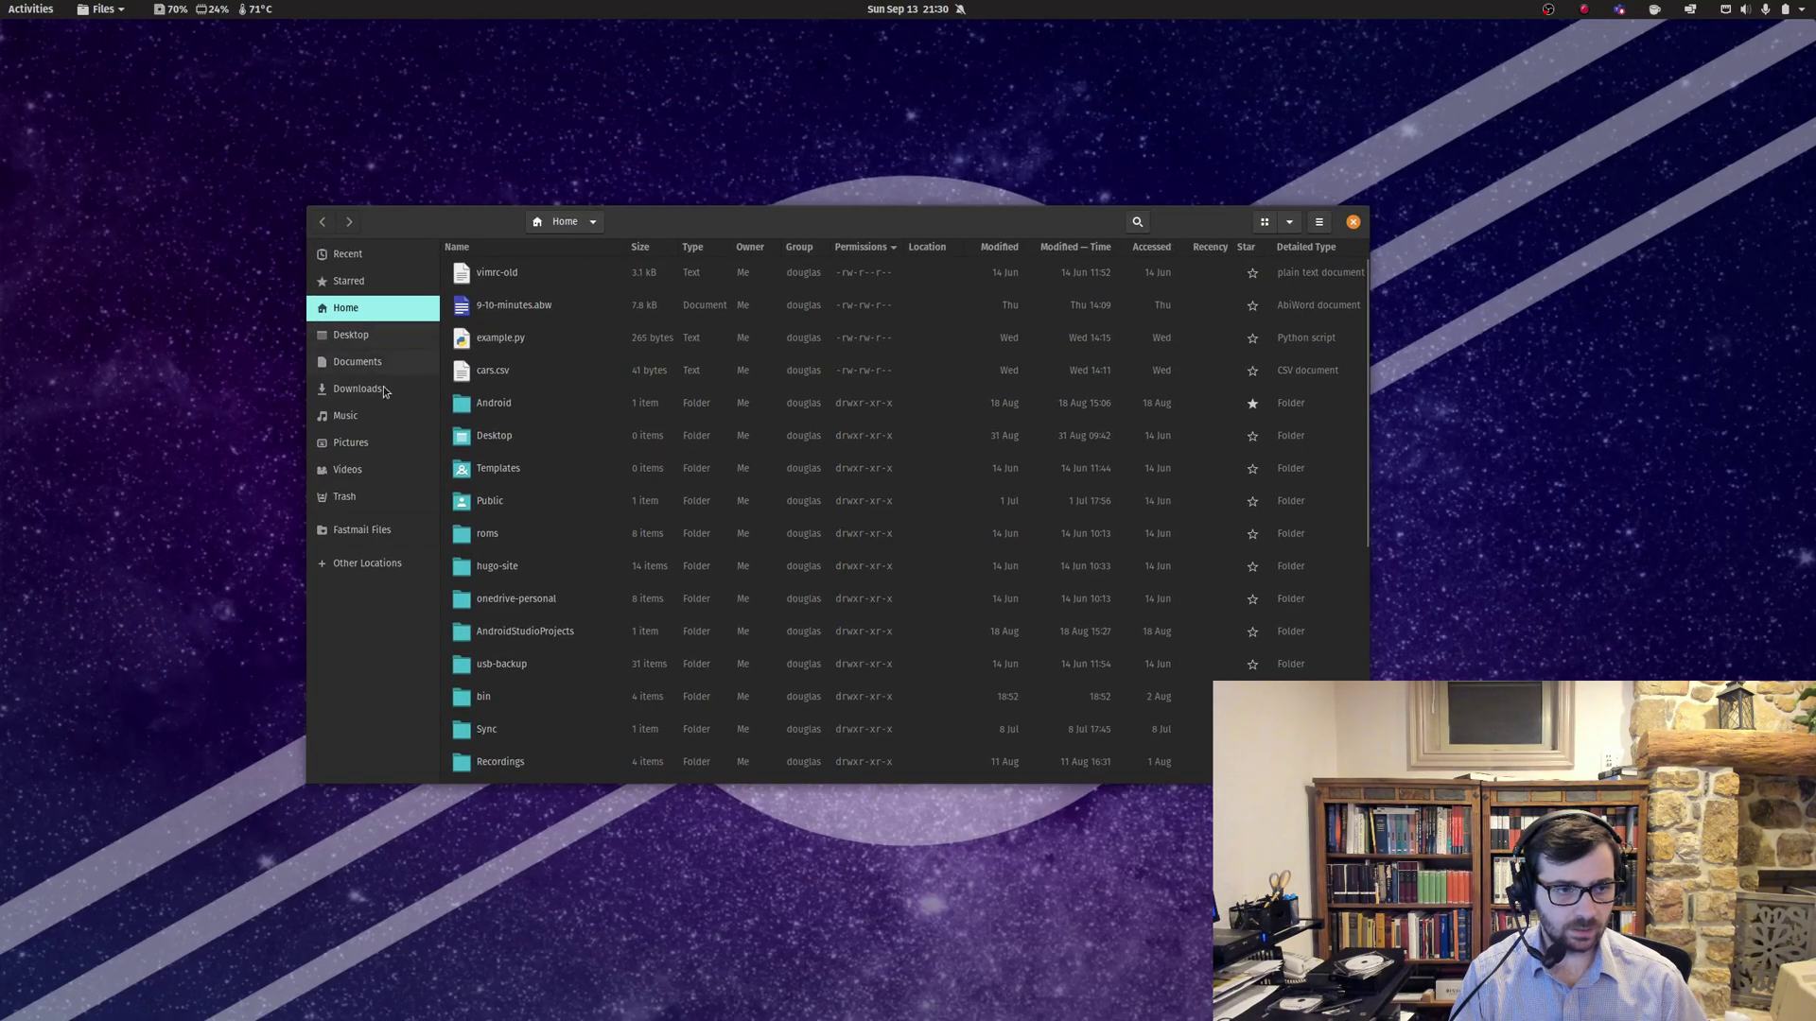
# Position Files beside Xfburn and browse via Other Locations to the Videos folder.
pyautogui.moveTo(819, 225); pyautogui.dragTo(1239, 310)
pyautogui.hotkey('alt', 'Tab')
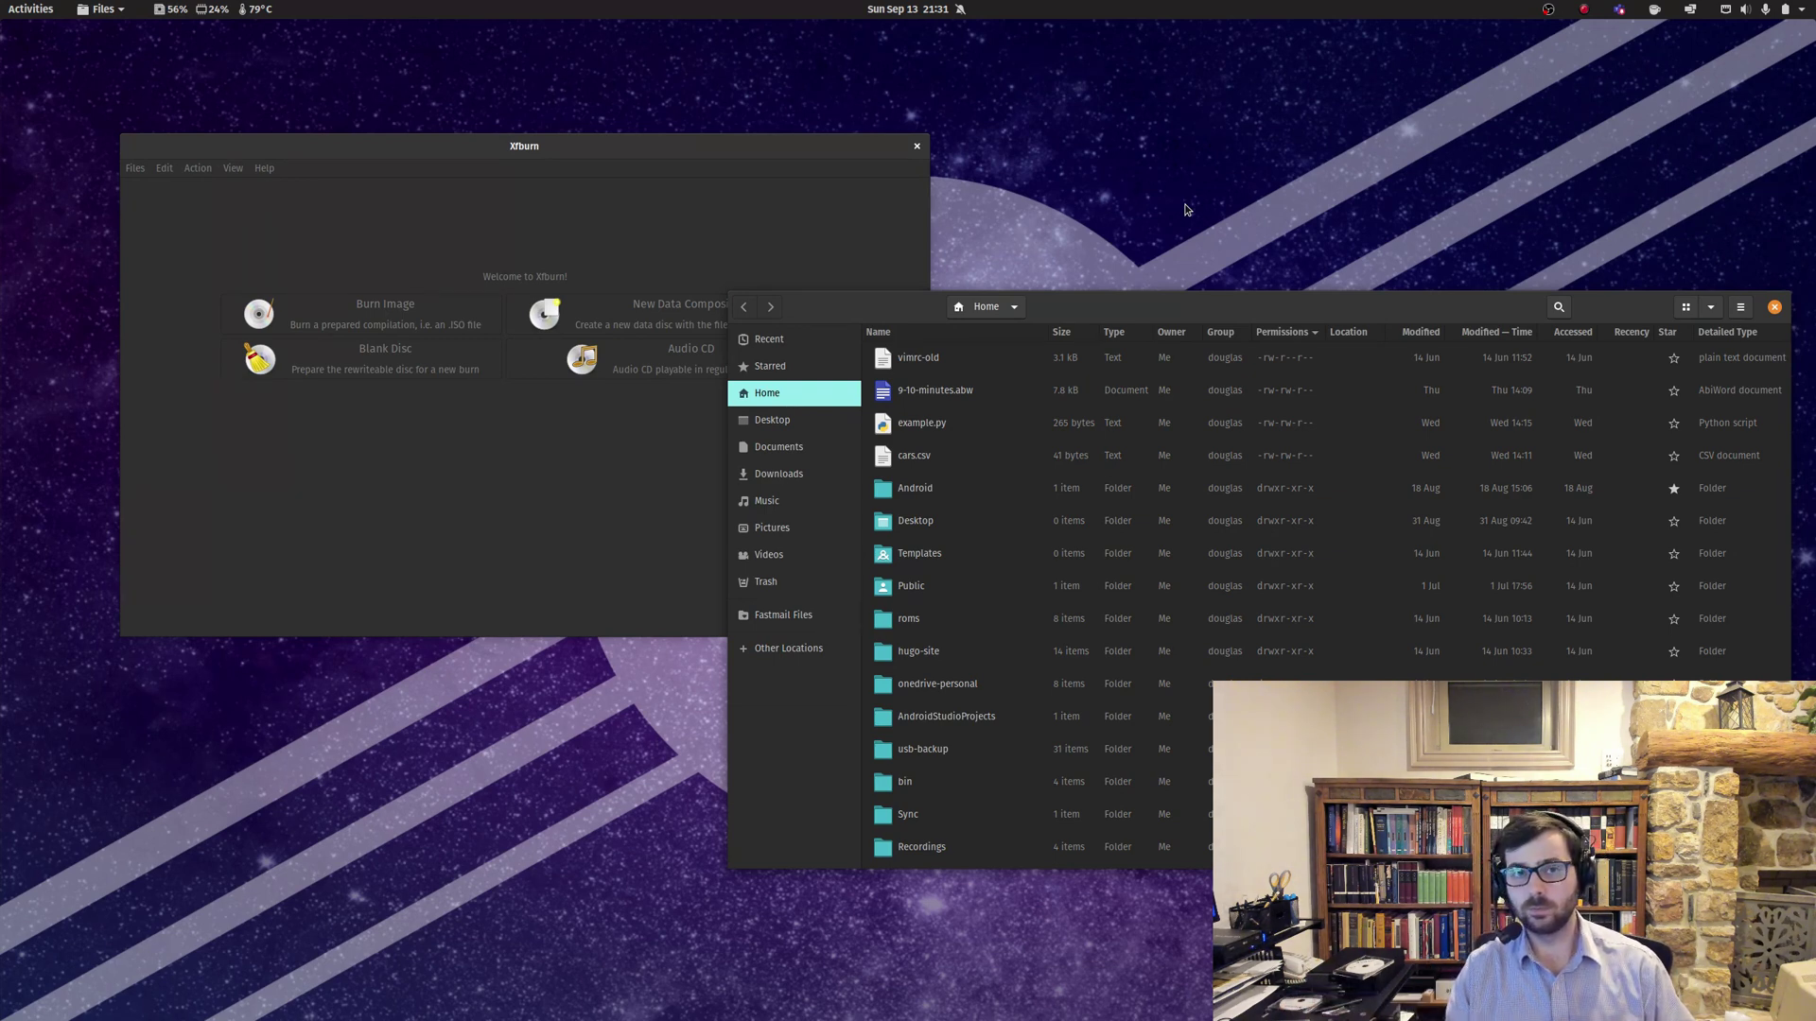
pyautogui.moveTo(1294, 299); pyautogui.dragTo(1127, 243)
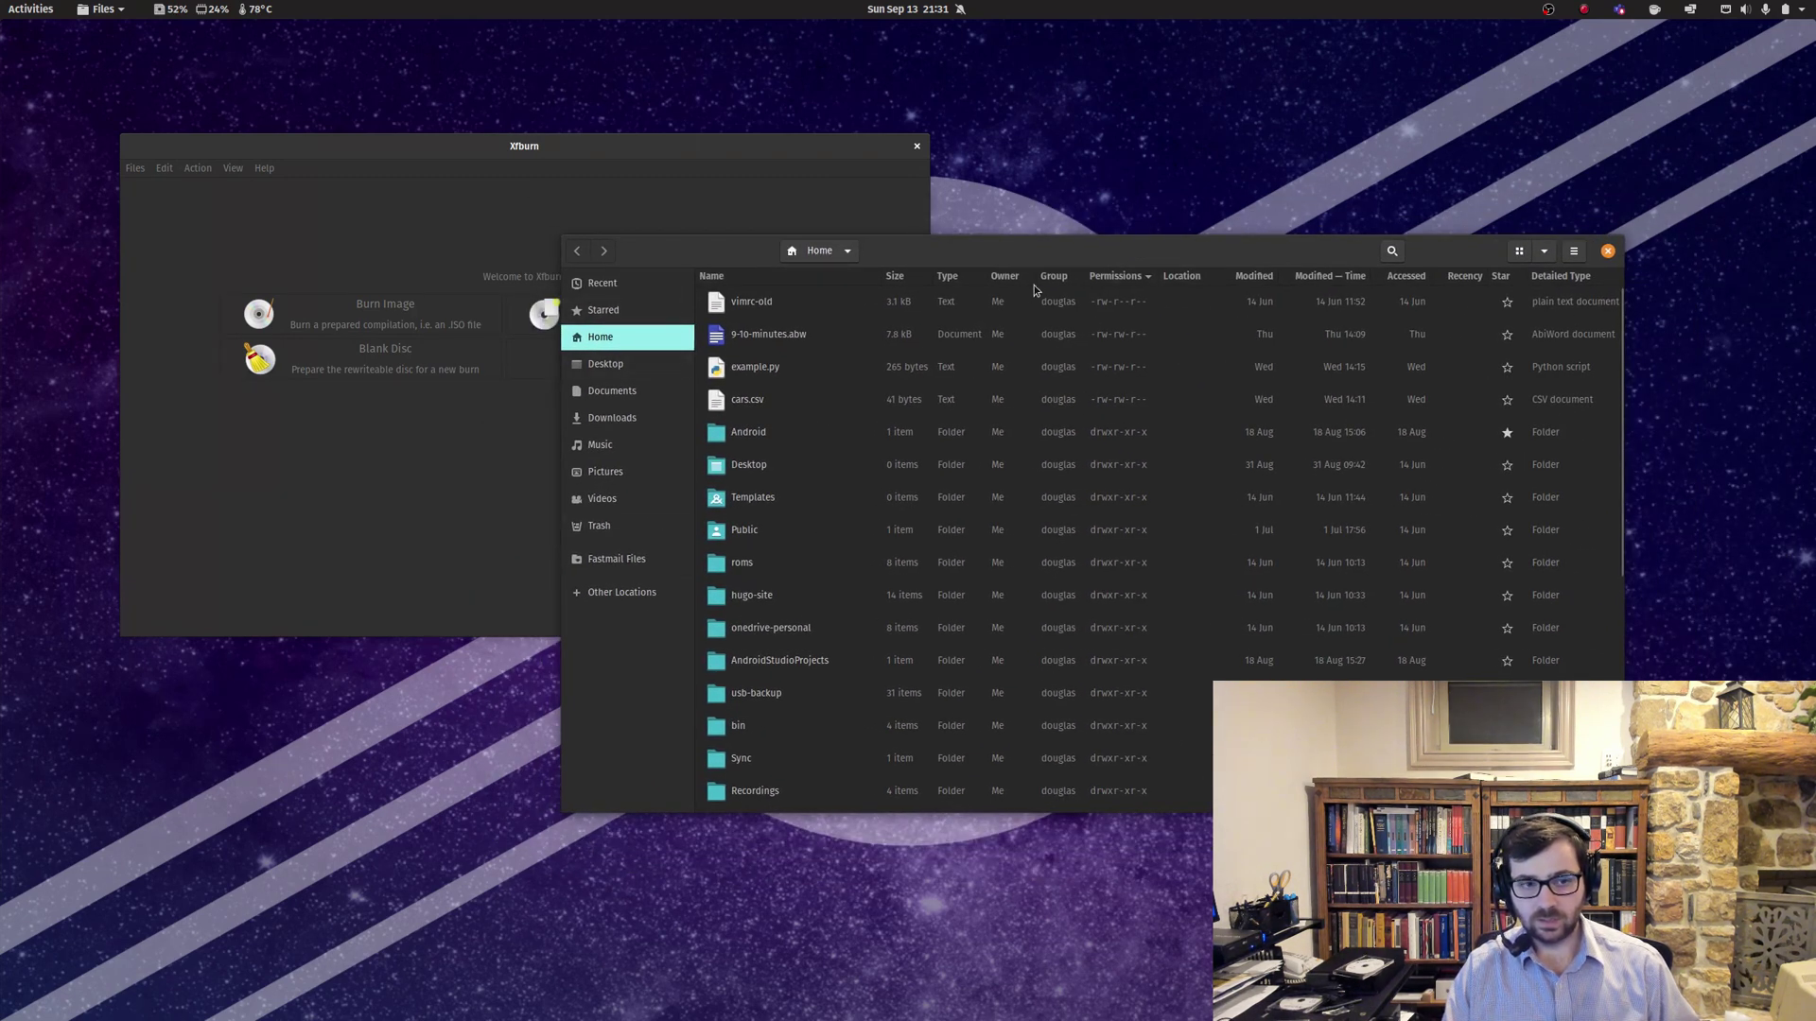
pyautogui.moveTo(1020, 257); pyautogui.dragTo(1117, 301)
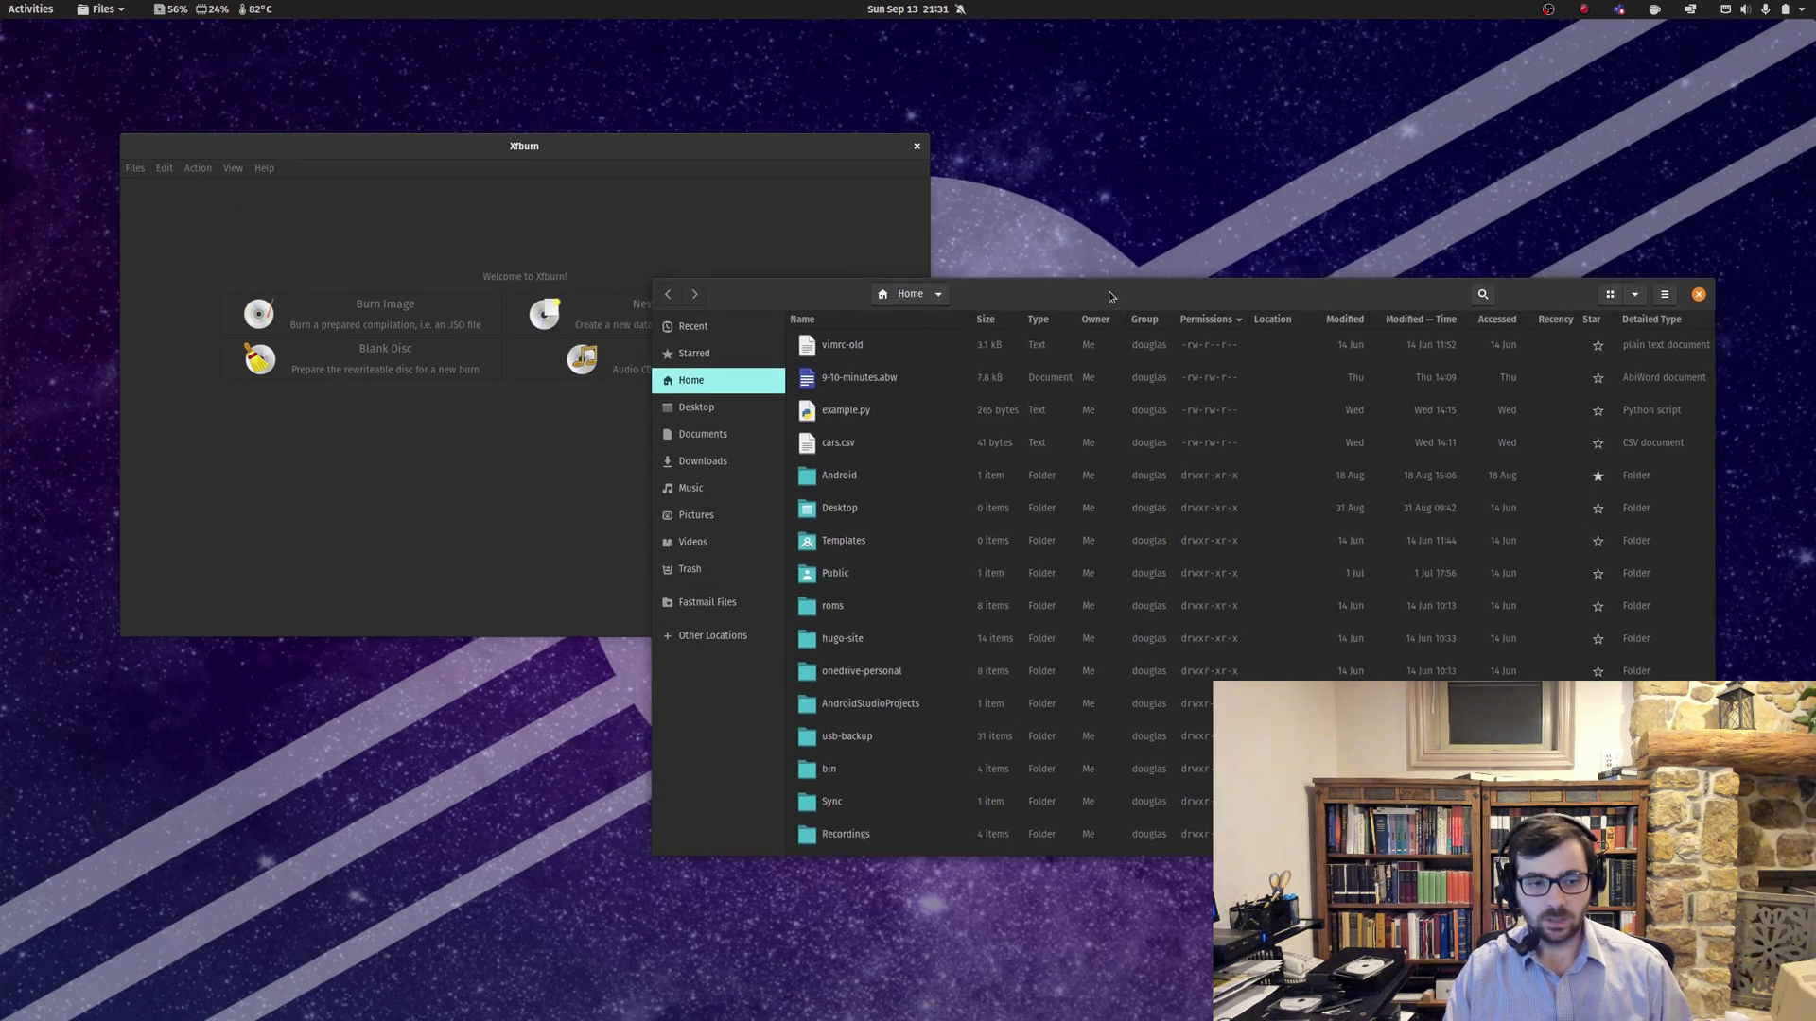
pyautogui.click(733, 636)
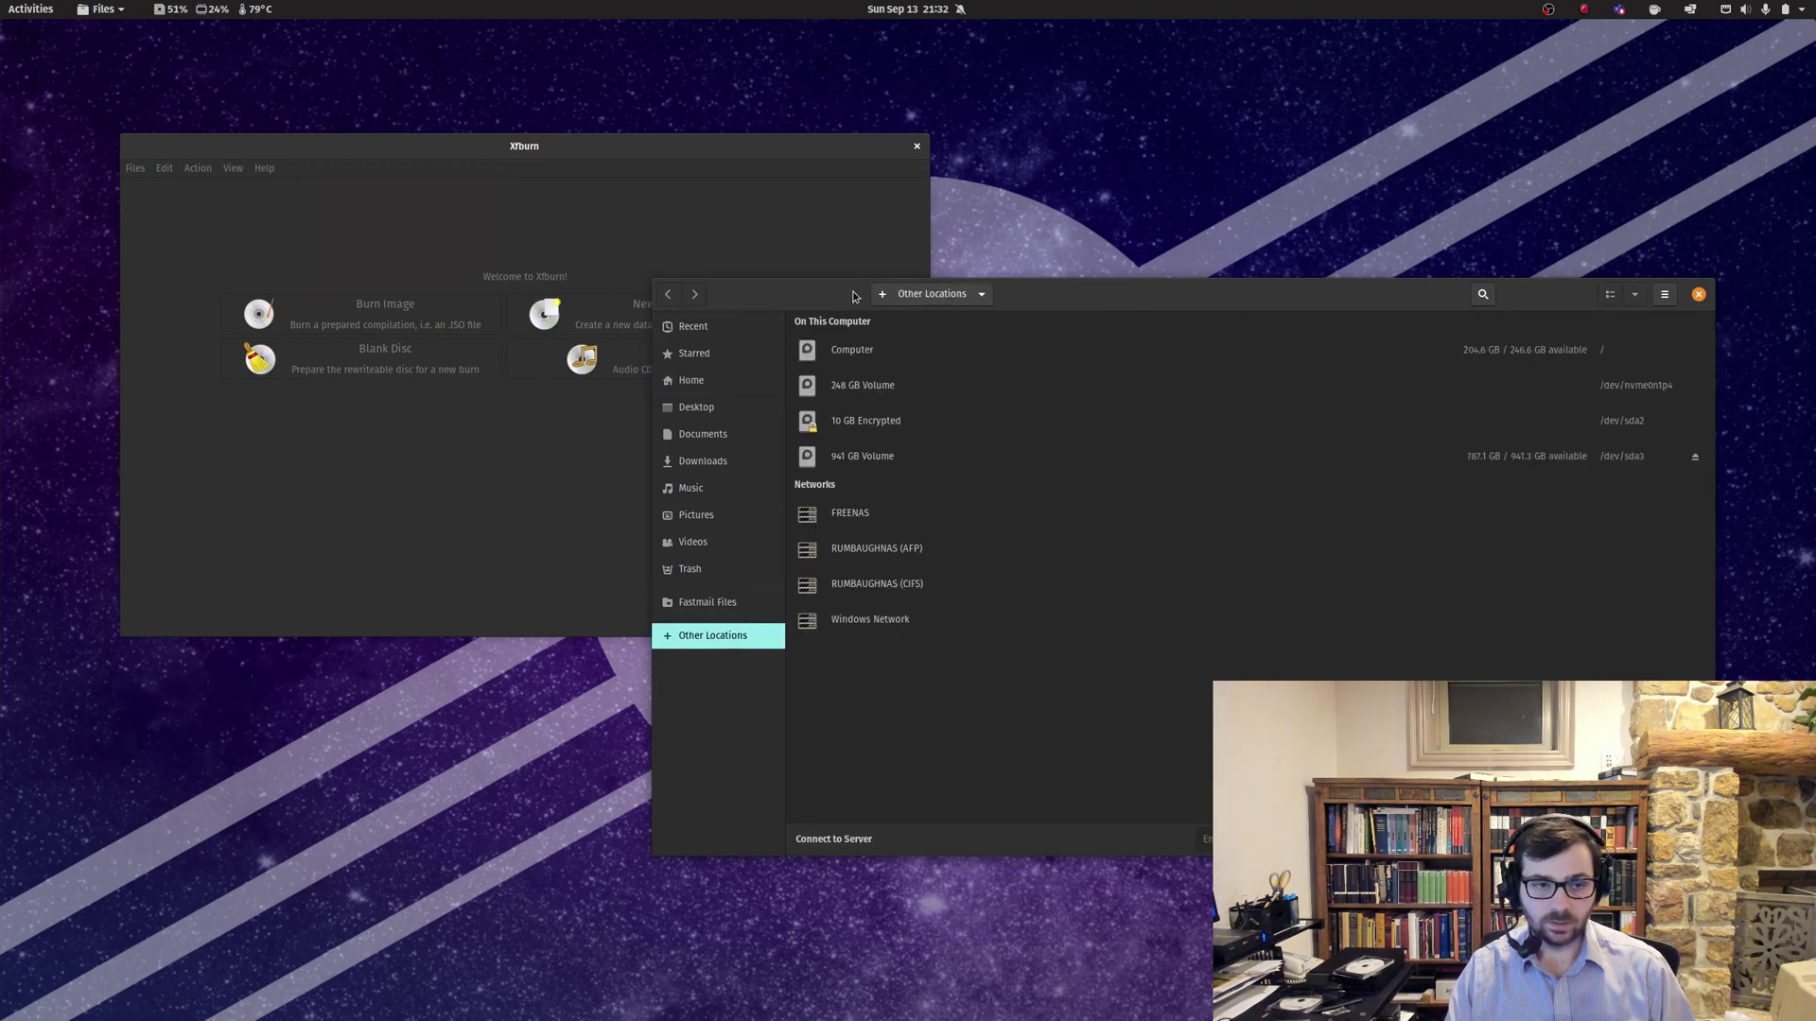
pyautogui.click(716, 543)
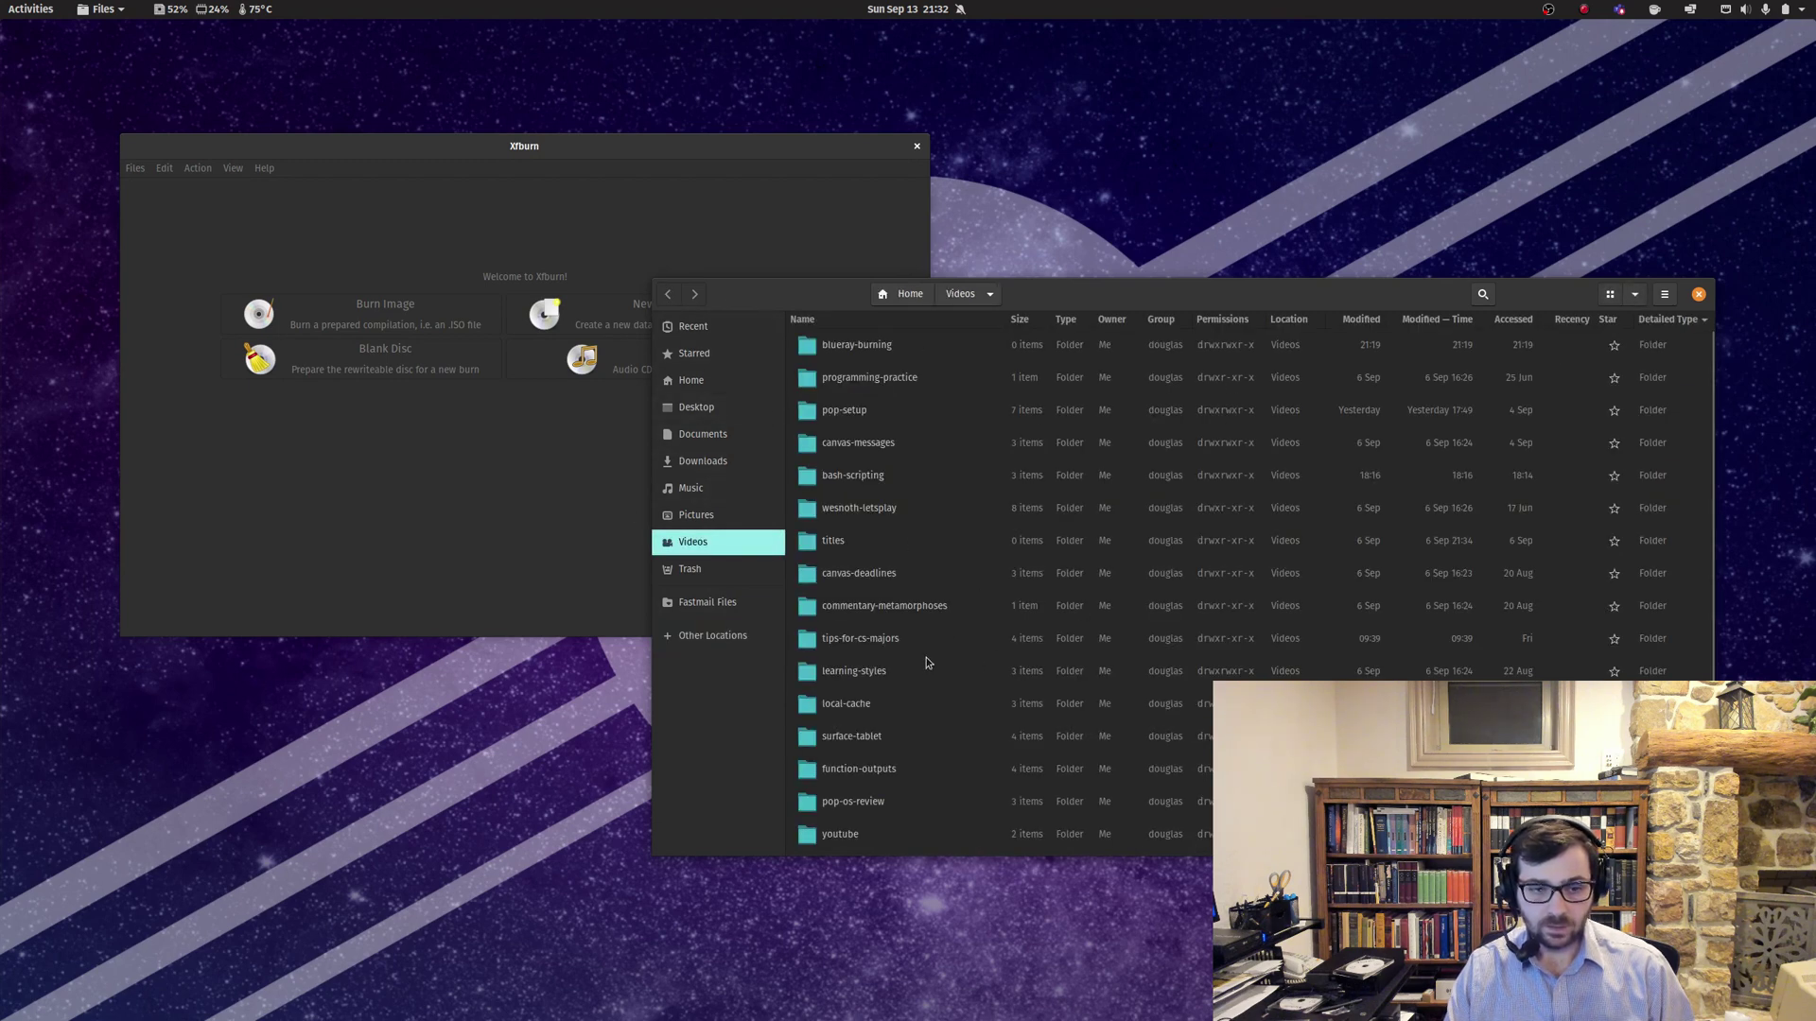
pyautogui.scroll(-2, 934, 667)
pyautogui.scroll(2, 936, 667)
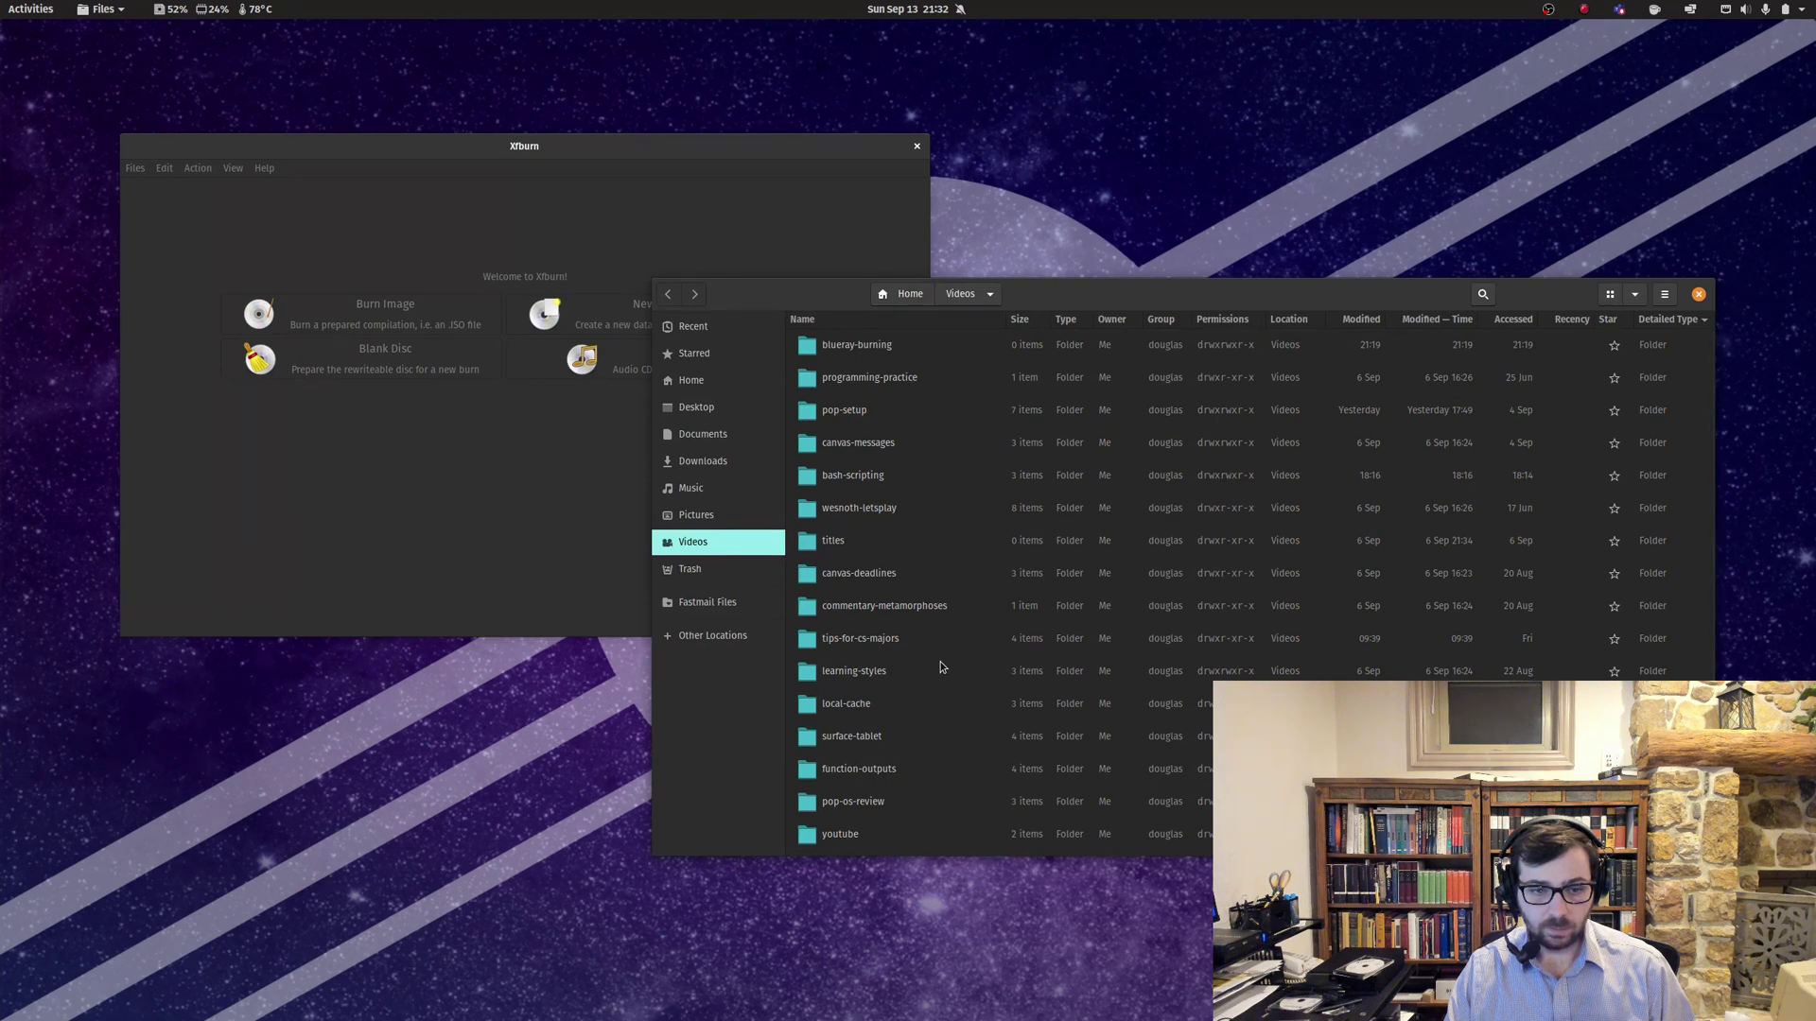
pyautogui.moveTo(810, 299); pyautogui.dragTo(897, 368)
# Start a new empty Data composition 1 in Xfburn.
pyautogui.click(631, 501)
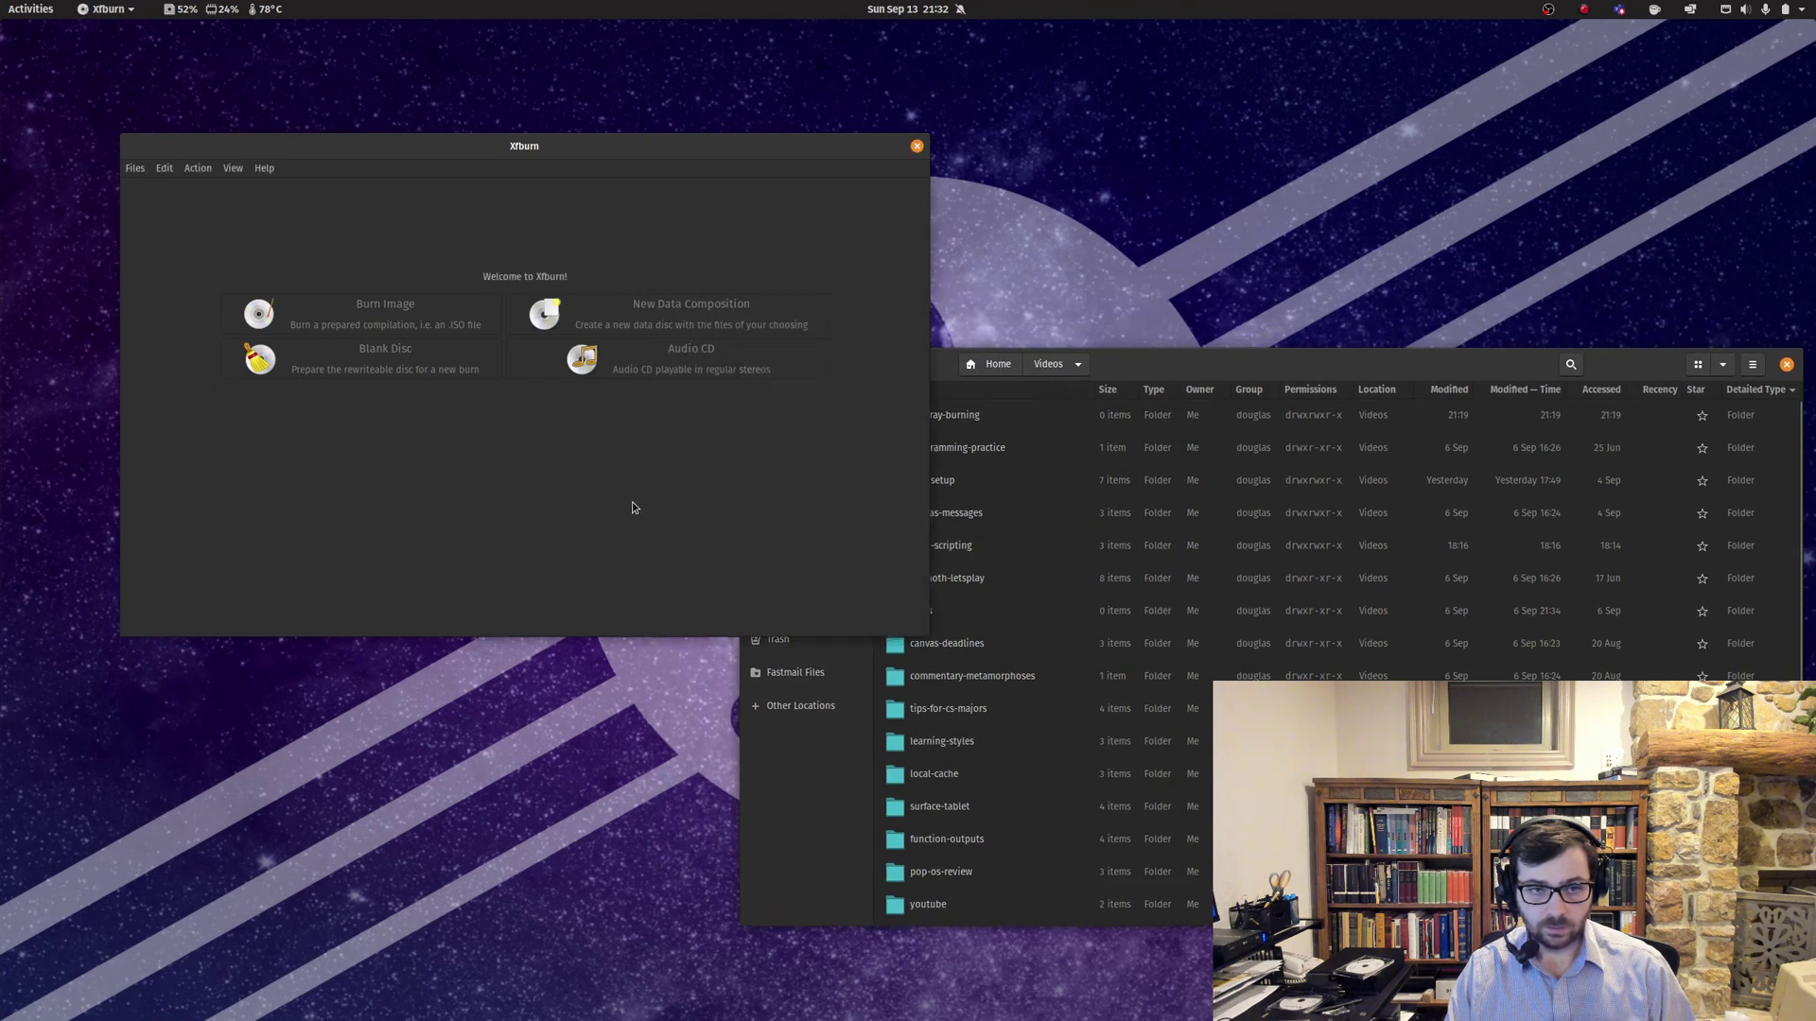
pyautogui.click(724, 309)
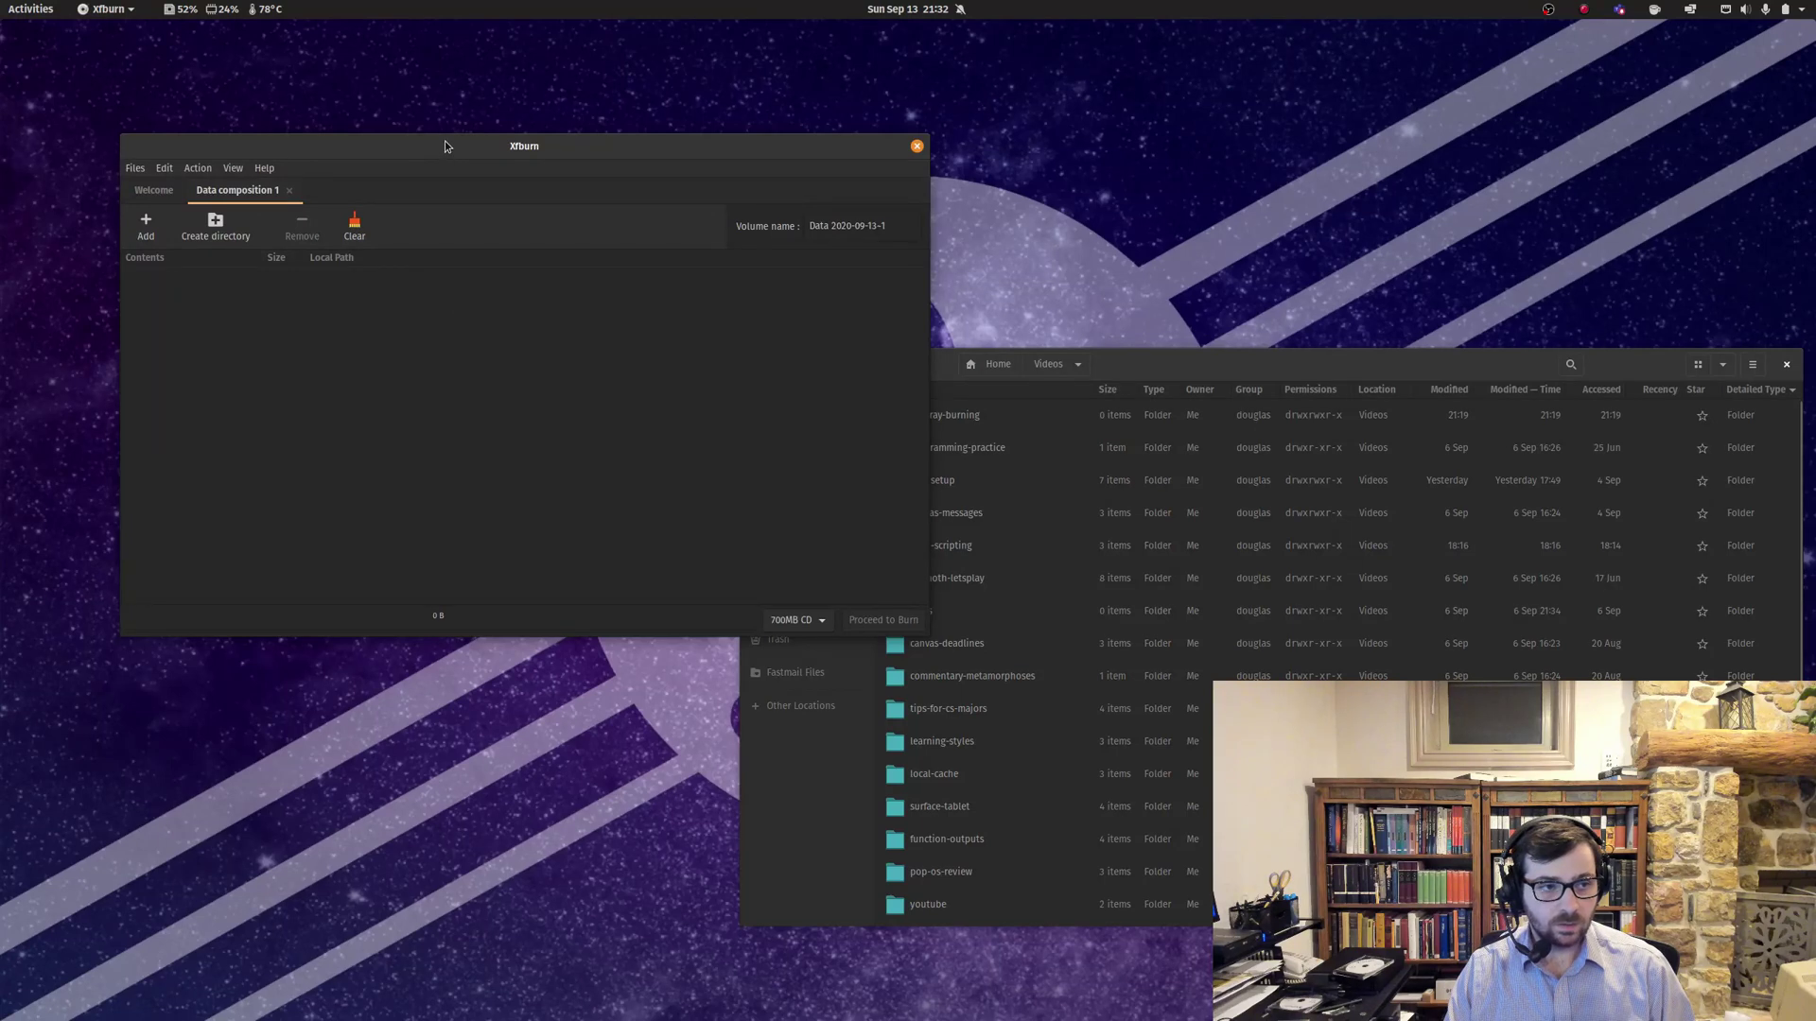
pyautogui.moveTo(445, 142); pyautogui.dragTo(397, 109)
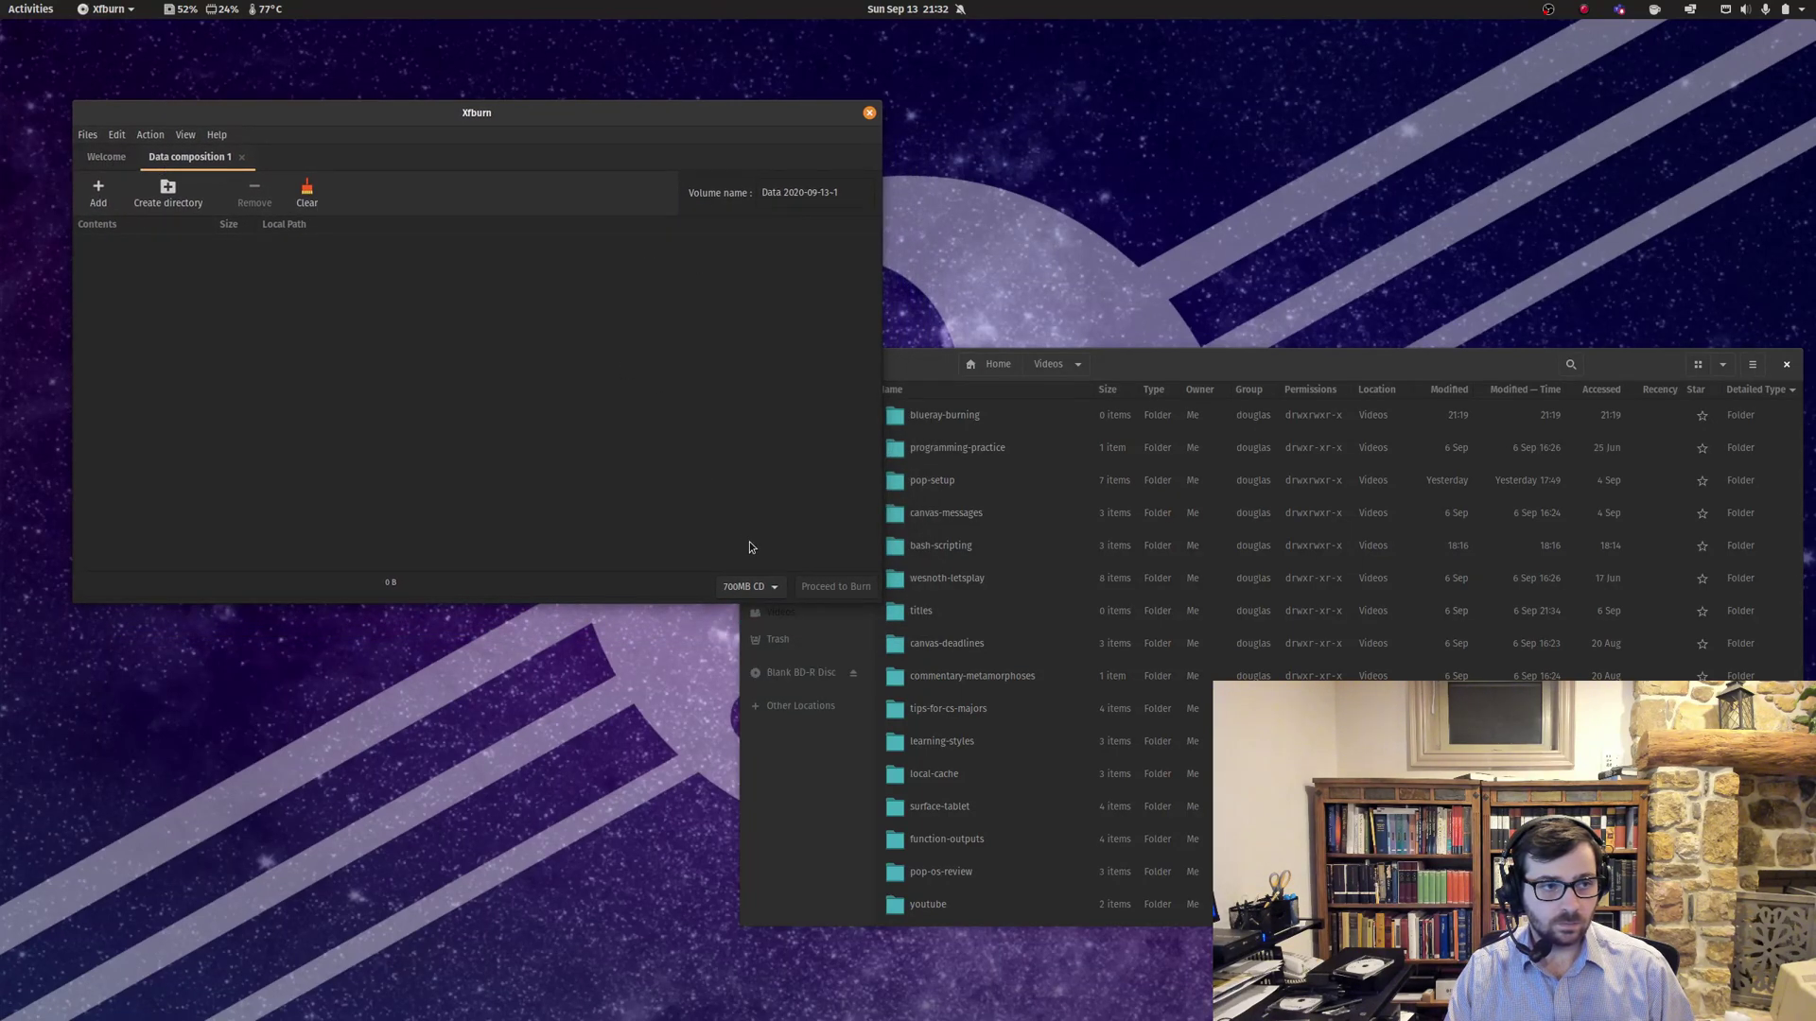
# Open the blank BD-R disc's empty CD/DVD Creator folder in Files.
pyautogui.click(1172, 361)
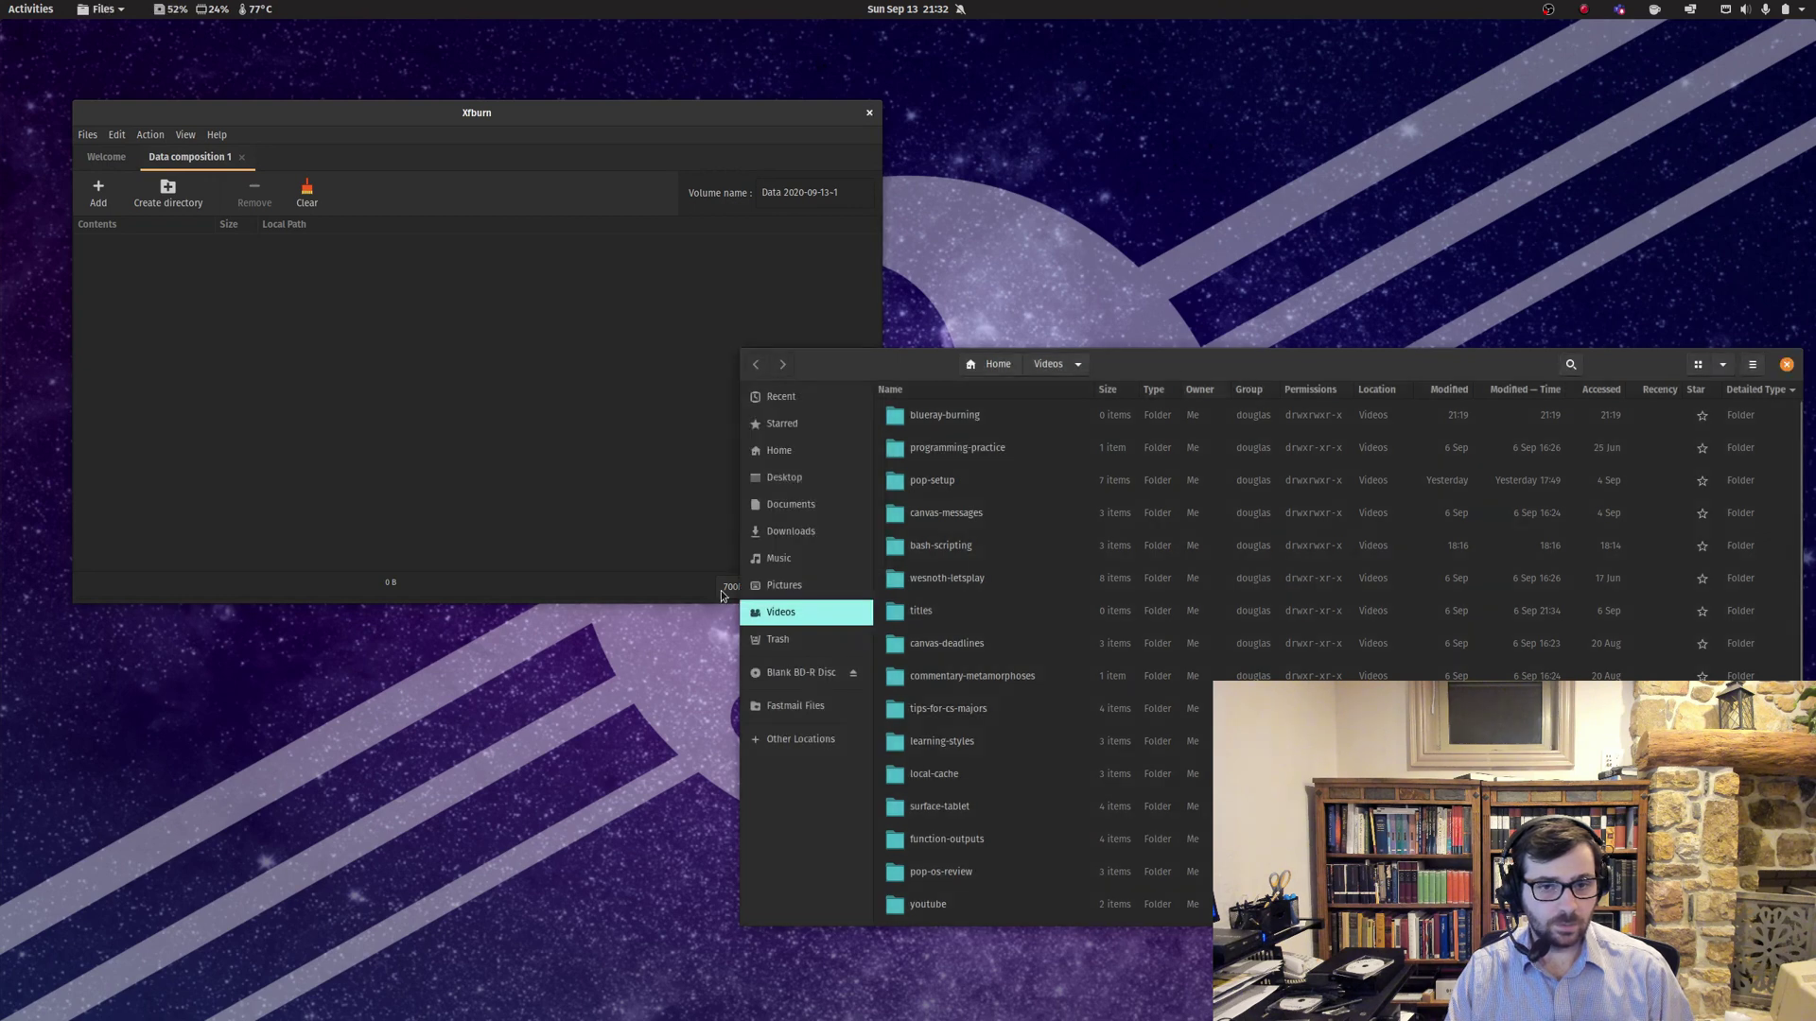
pyautogui.click(803, 673)
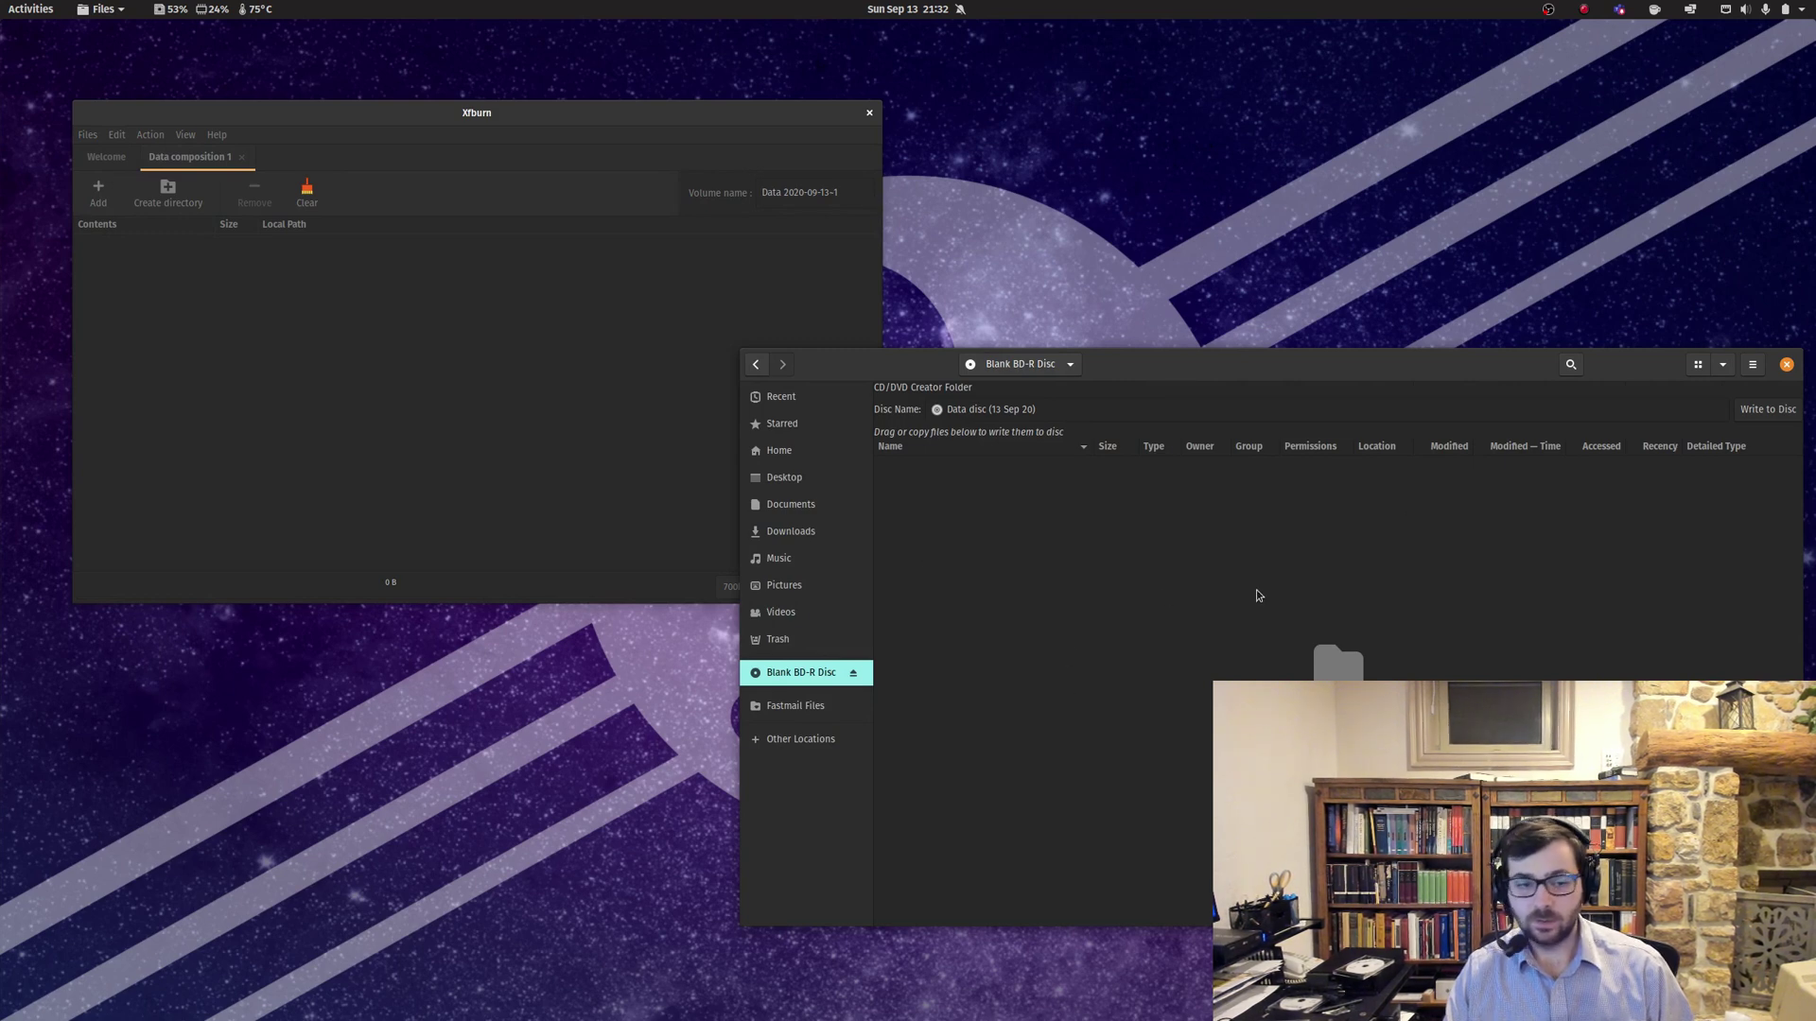
pyautogui.moveTo(1214, 373)
pyautogui.mouseDown()
pyautogui.moveTo(1210, 344)
pyautogui.moveTo(1211, 389)
pyautogui.mouseUp()
pyautogui.click(313, 367)
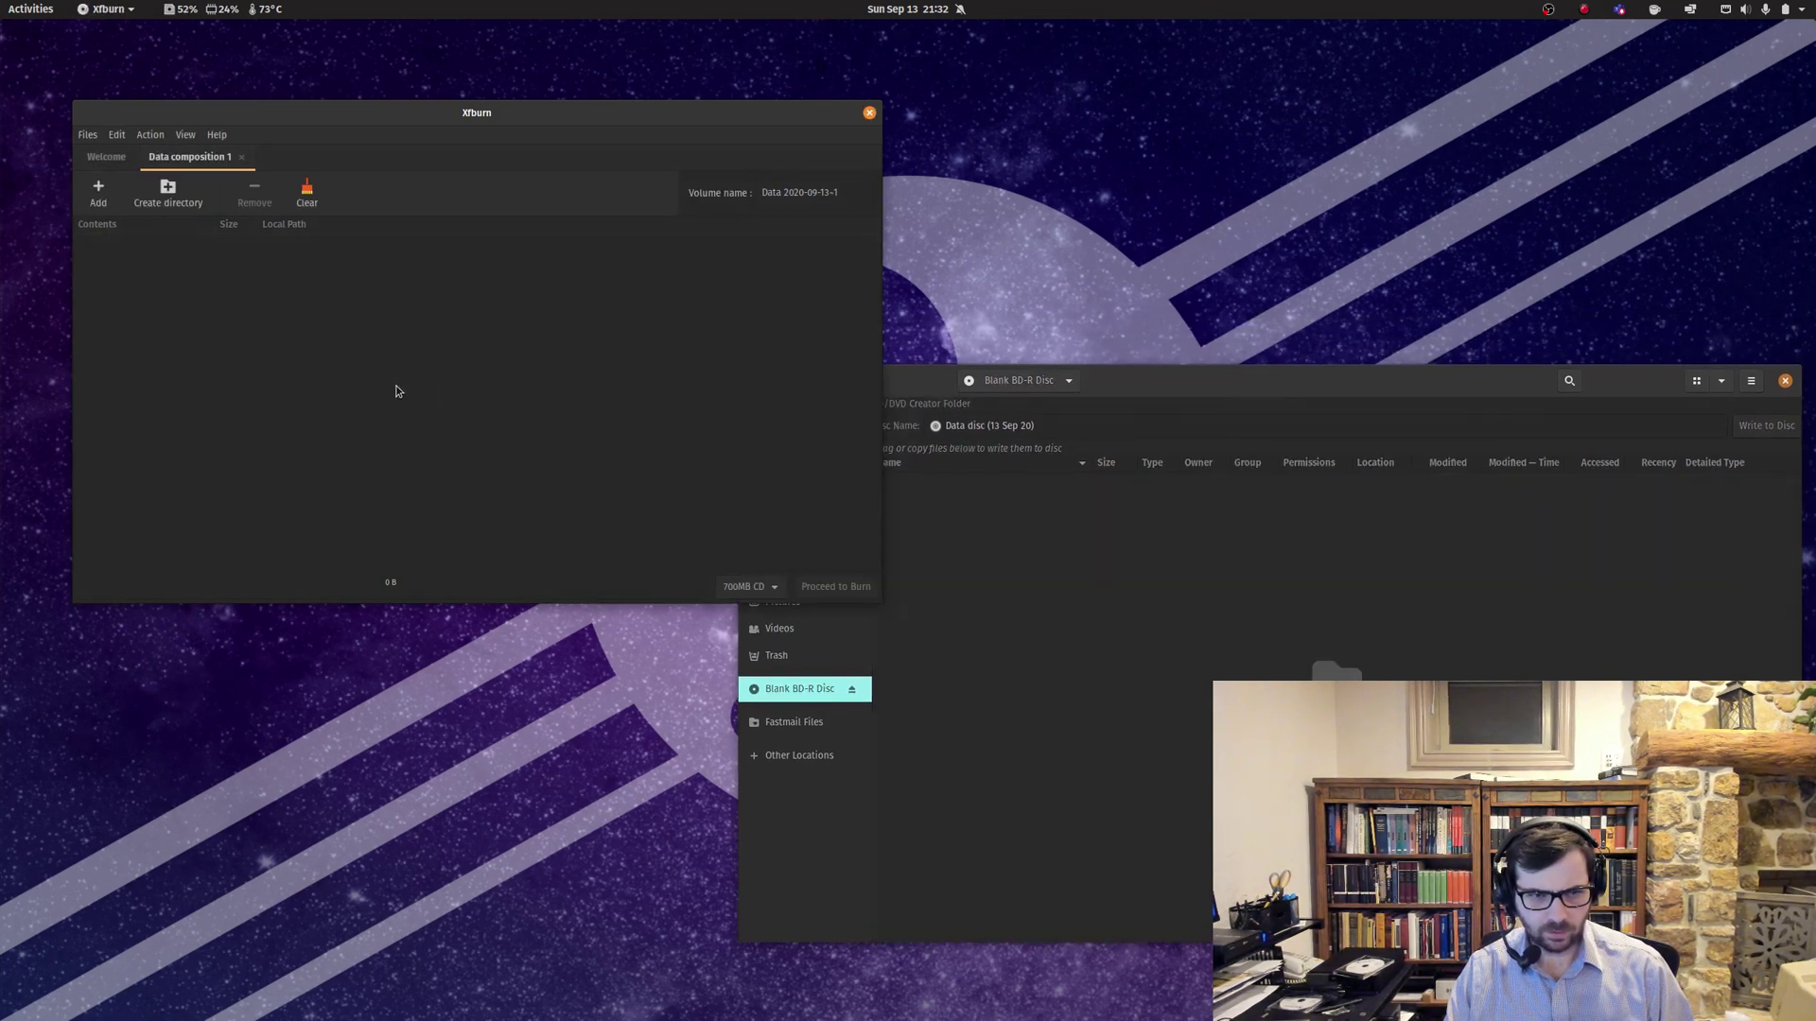
# Close the Data composition 1 tab, returning to Xfburn's welcome screen.
pyautogui.click(94, 156)
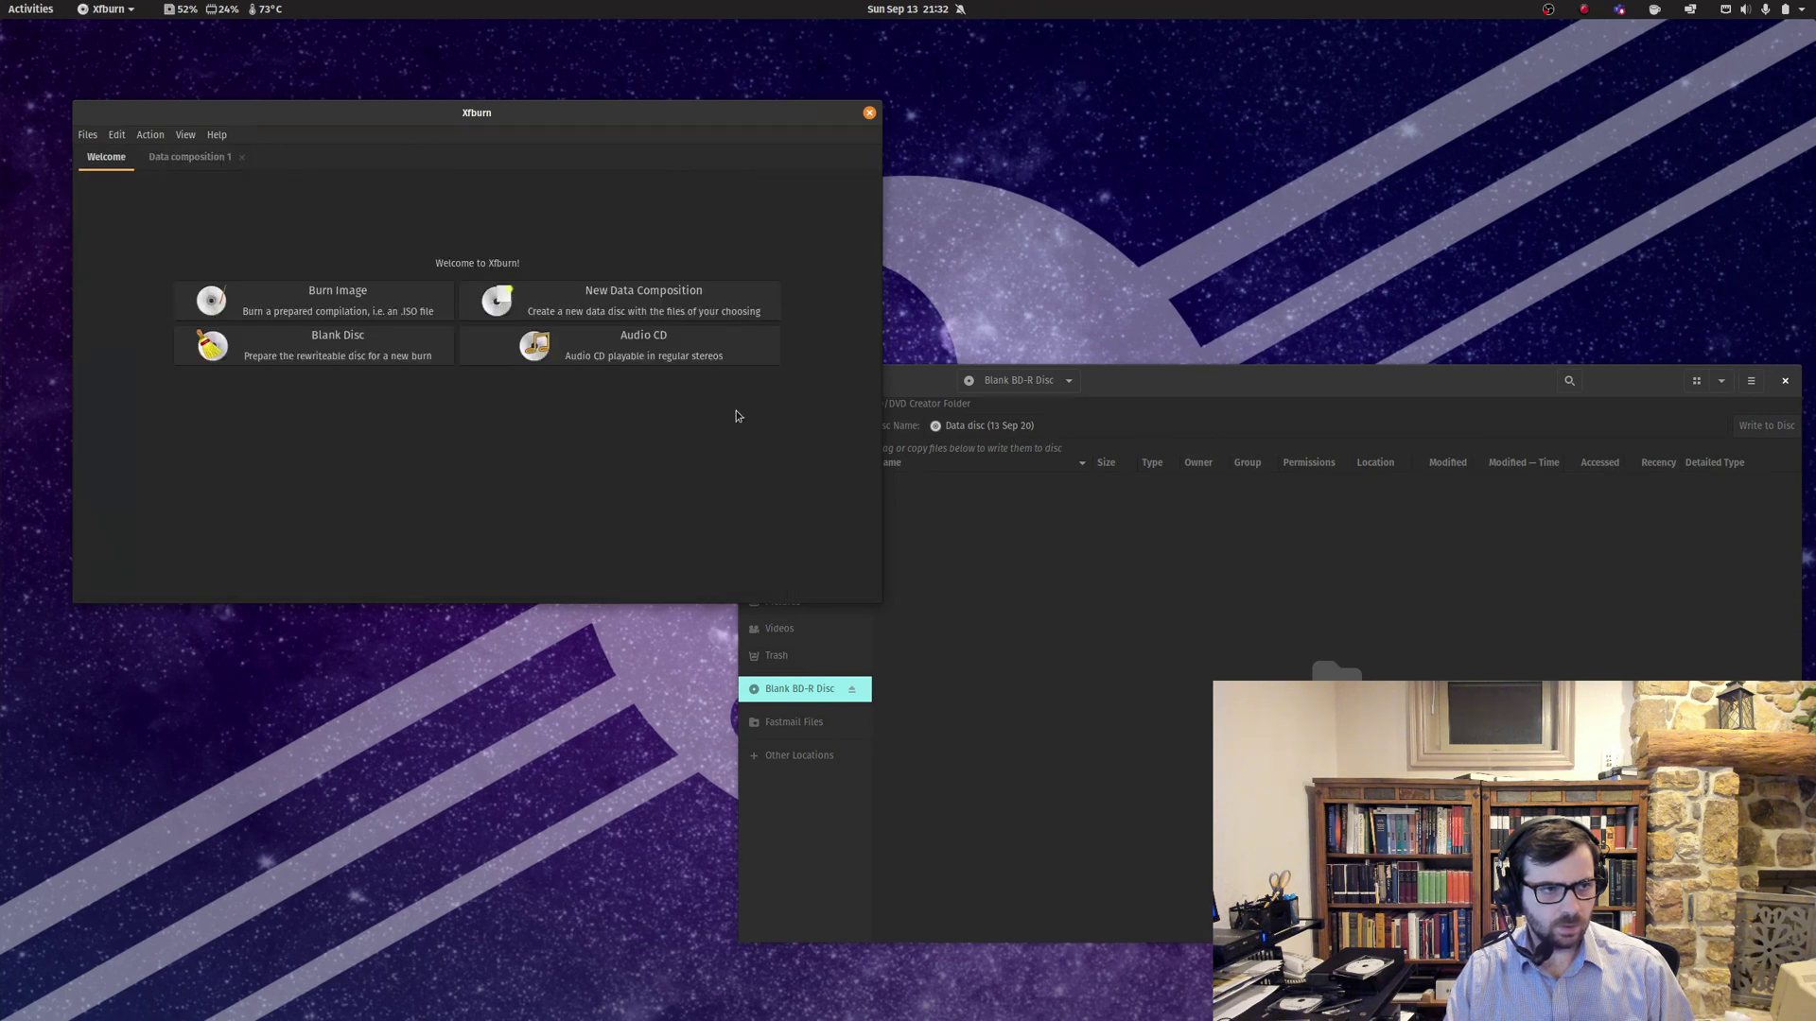
pyautogui.click(241, 157)
pyautogui.moveTo(480, 112); pyautogui.dragTo(764, 288)
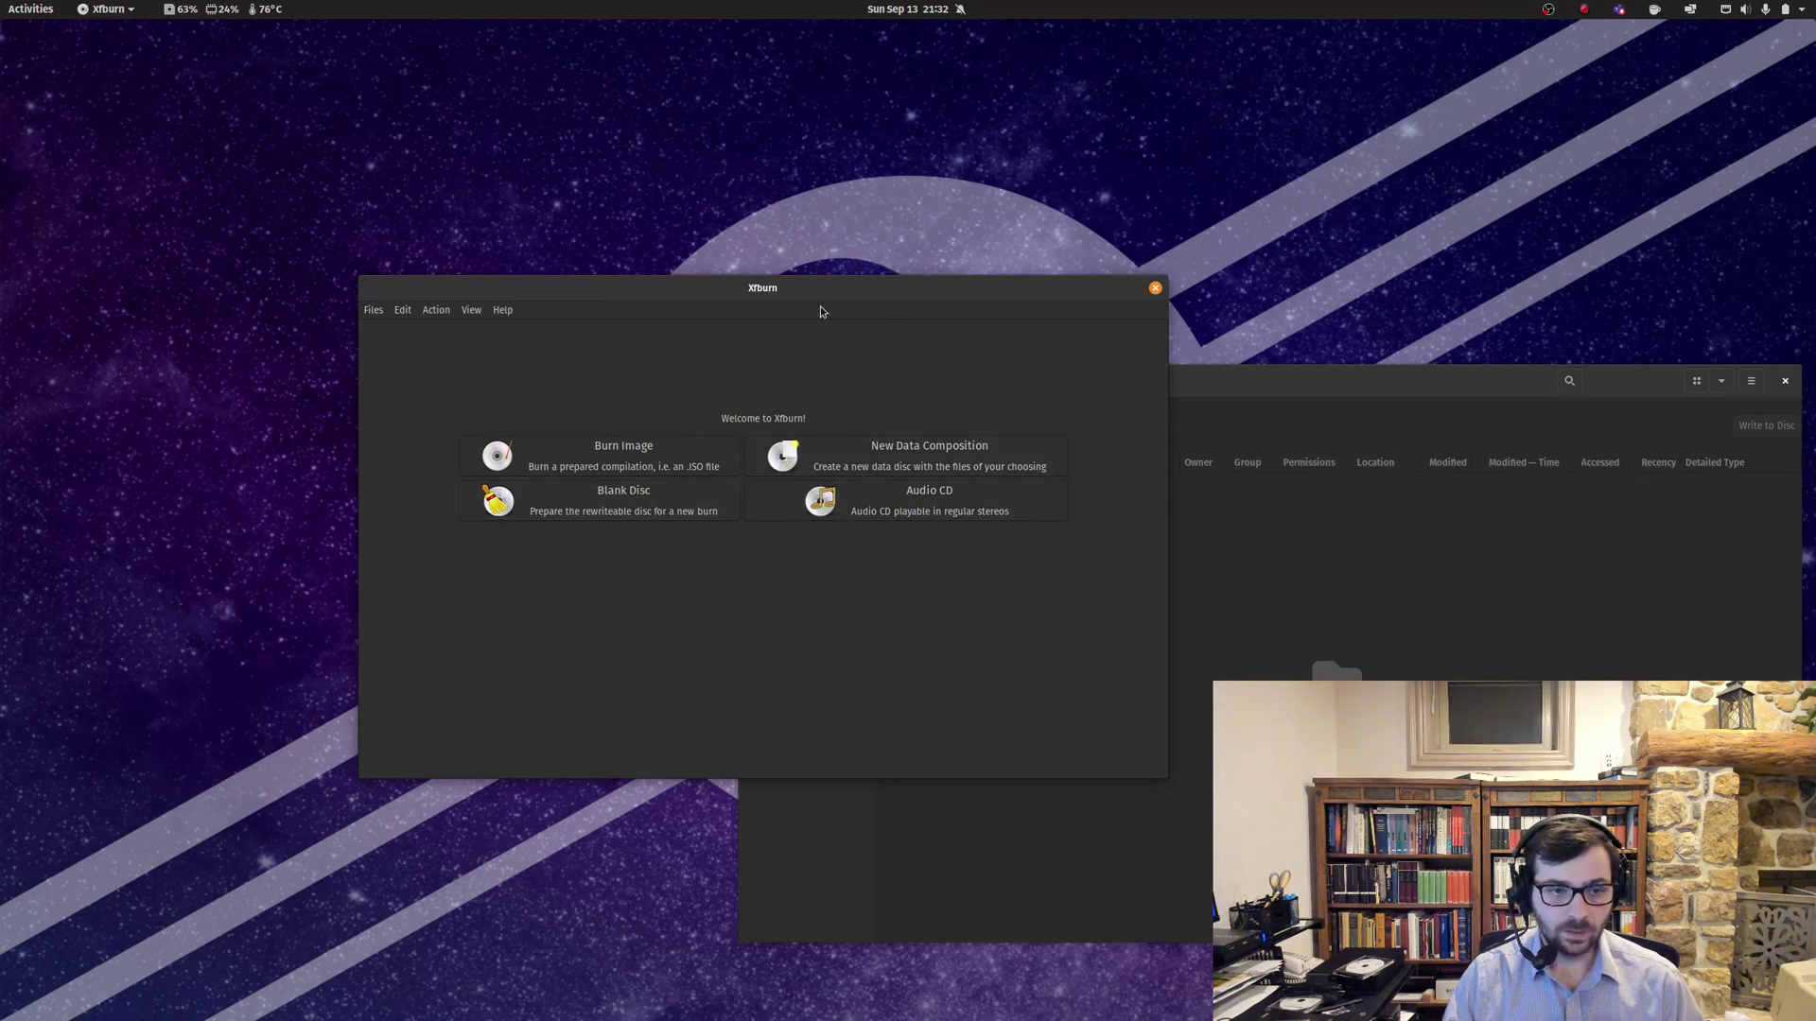
# Start Data composition 2 and set its target disc size to 22.5GB BD.
pyautogui.moveTo(820, 307); pyautogui.dragTo(655, 261)
pyautogui.click(803, 405)
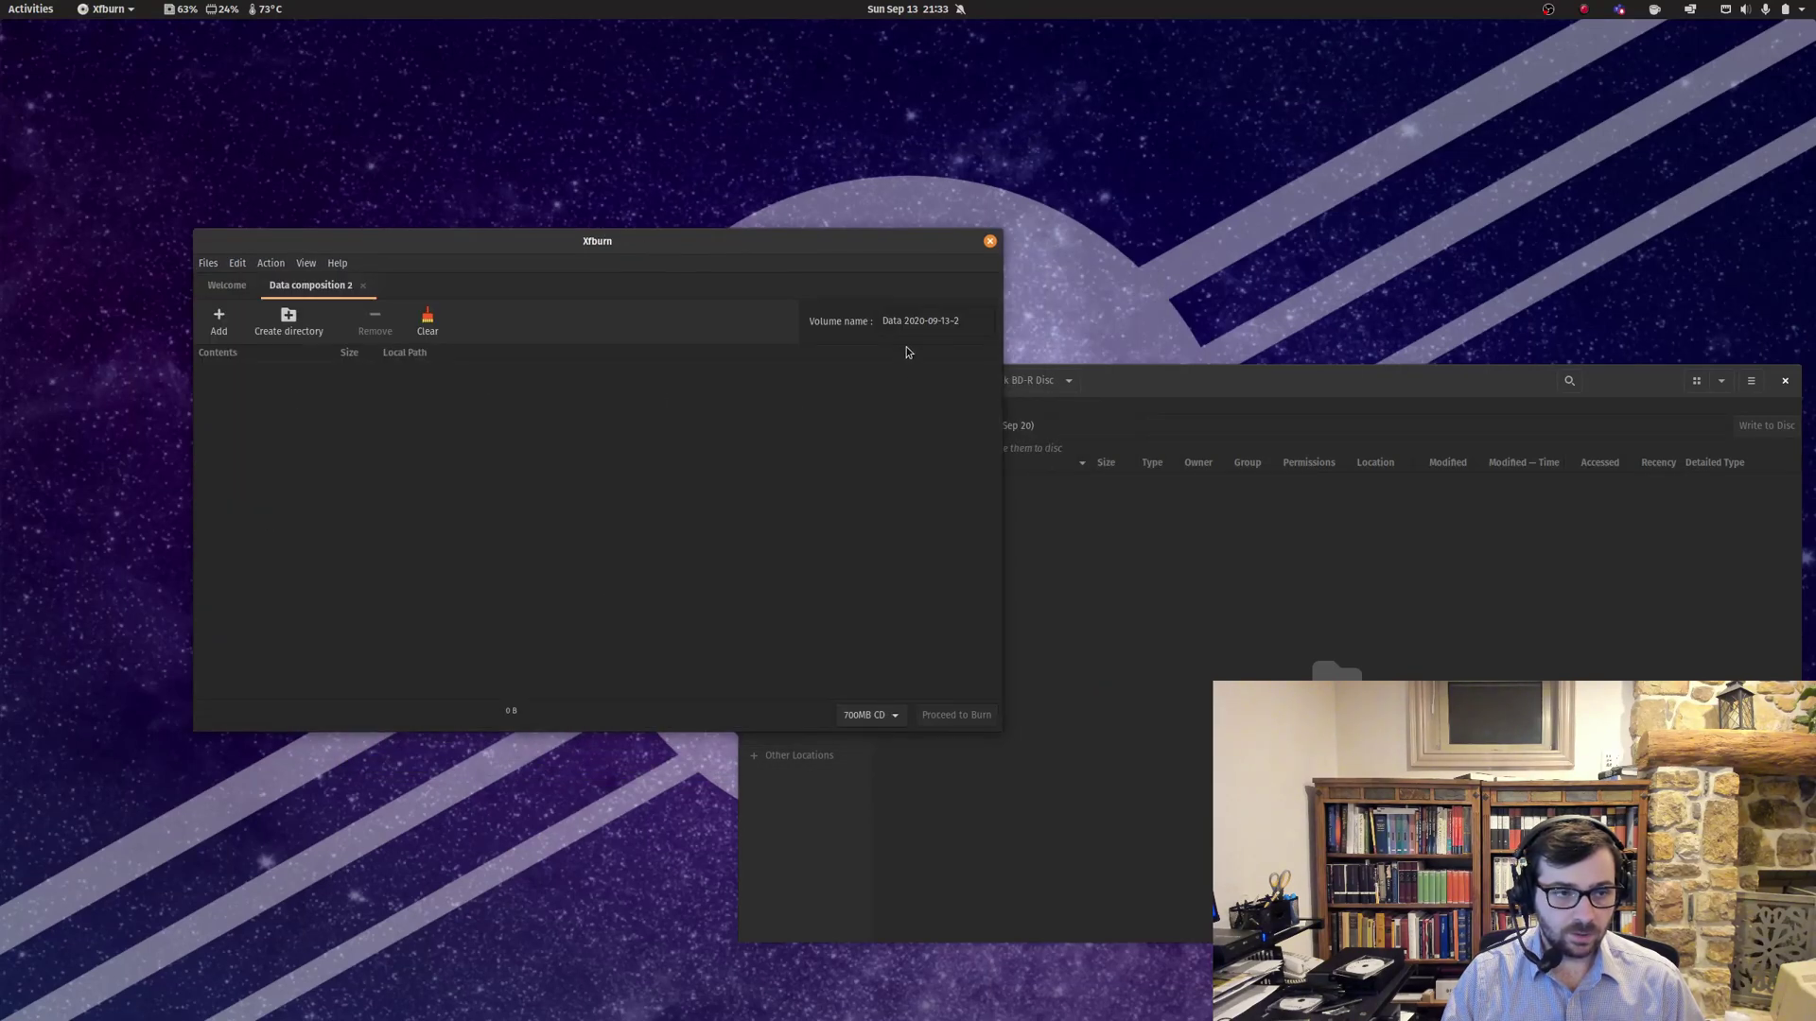
pyautogui.click(890, 719)
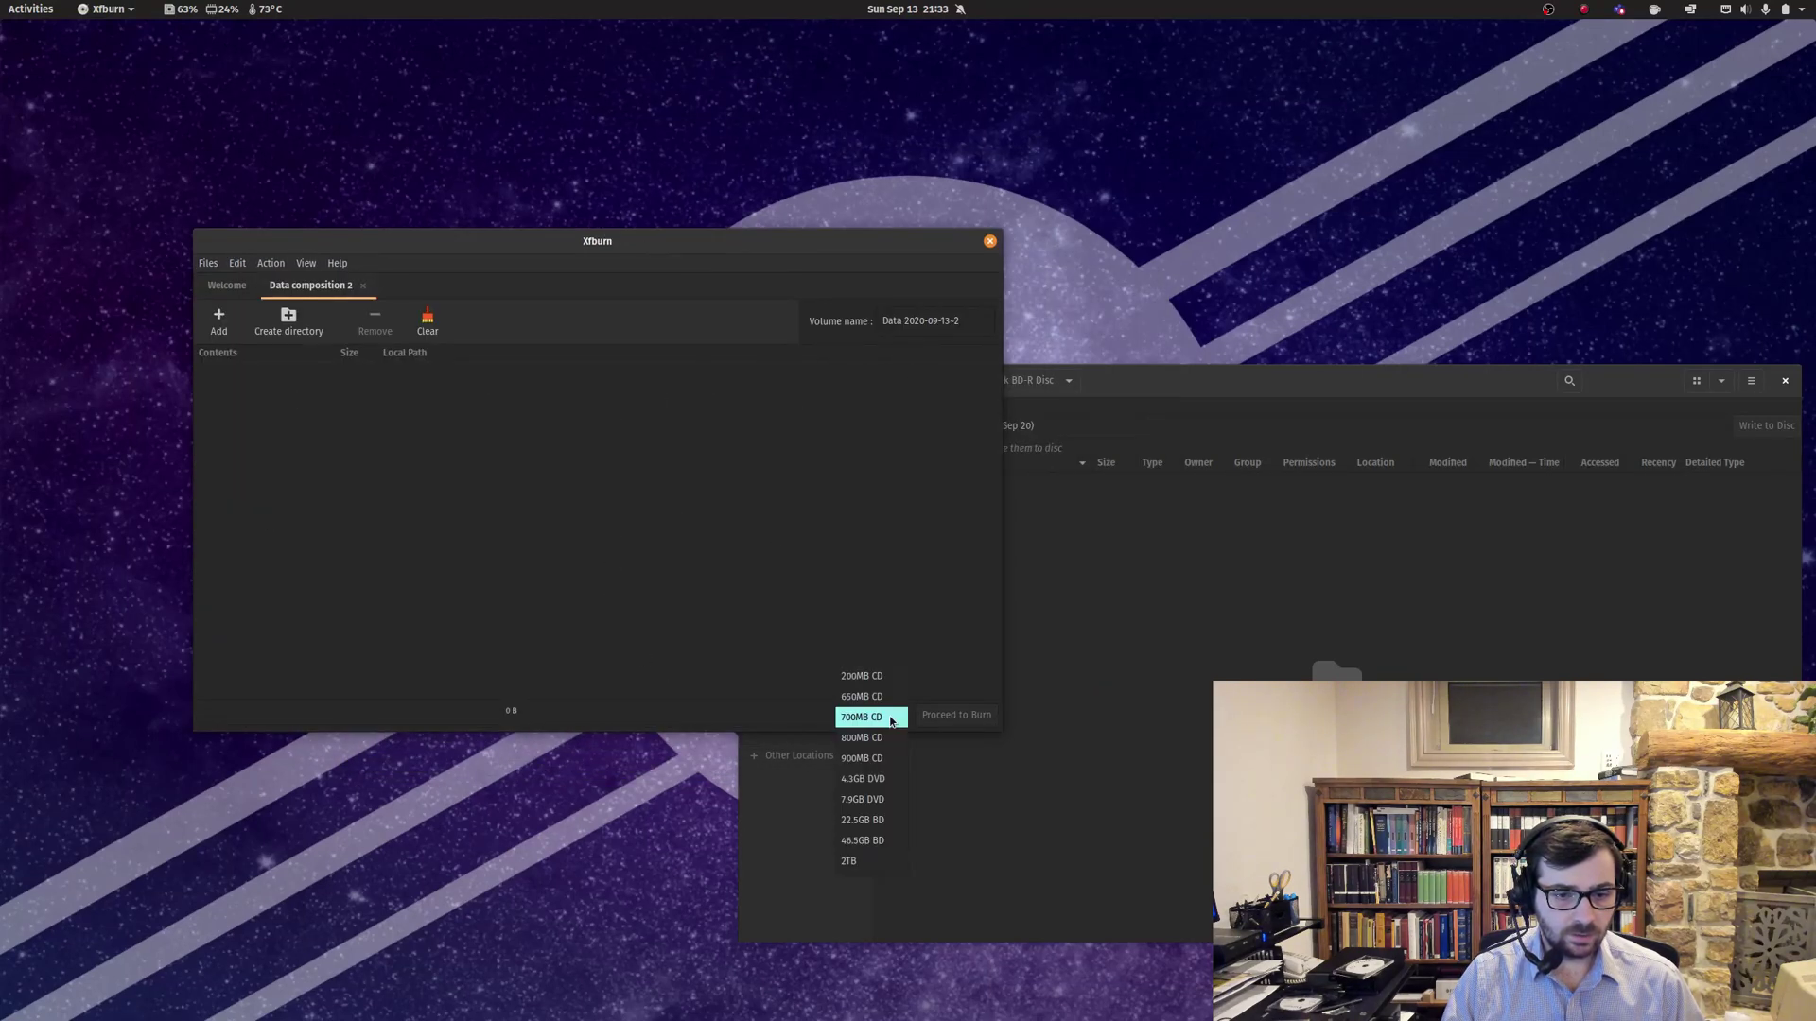
pyautogui.click(884, 821)
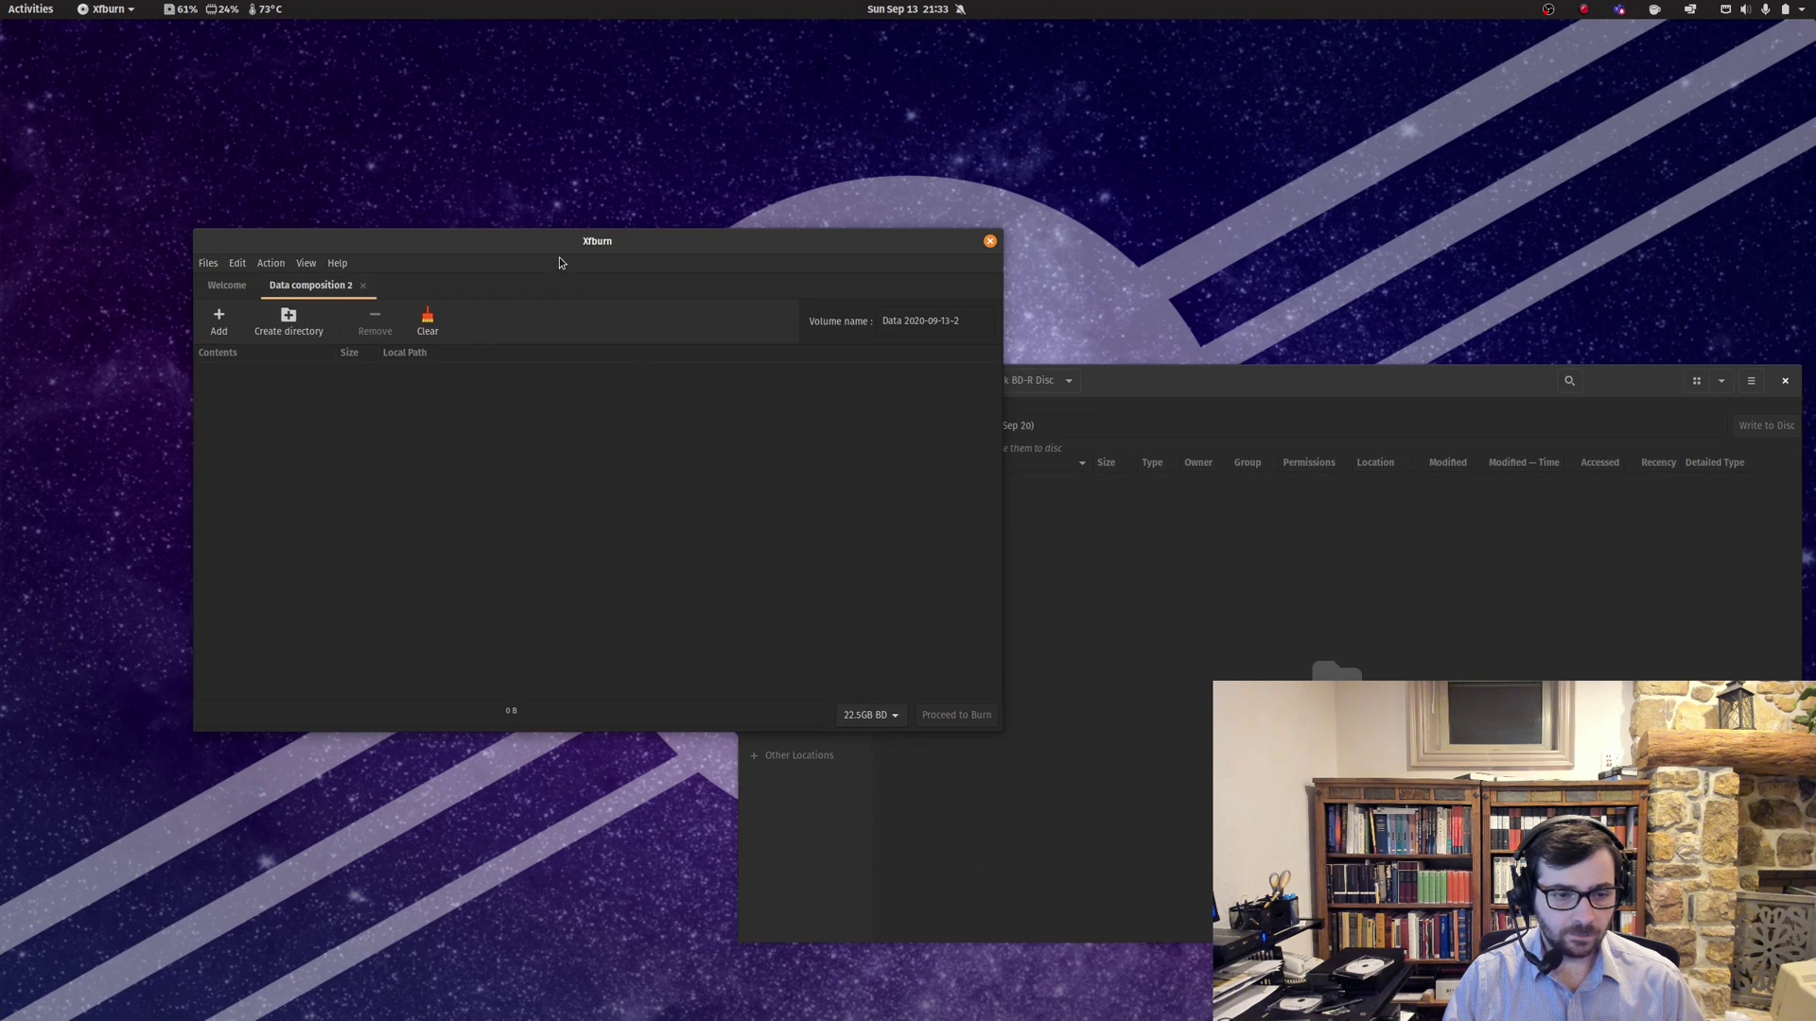
pyautogui.moveTo(559, 262)
pyautogui.mouseDown()
pyautogui.moveTo(537, 336)
pyautogui.moveTo(582, 270)
pyautogui.mouseUp()
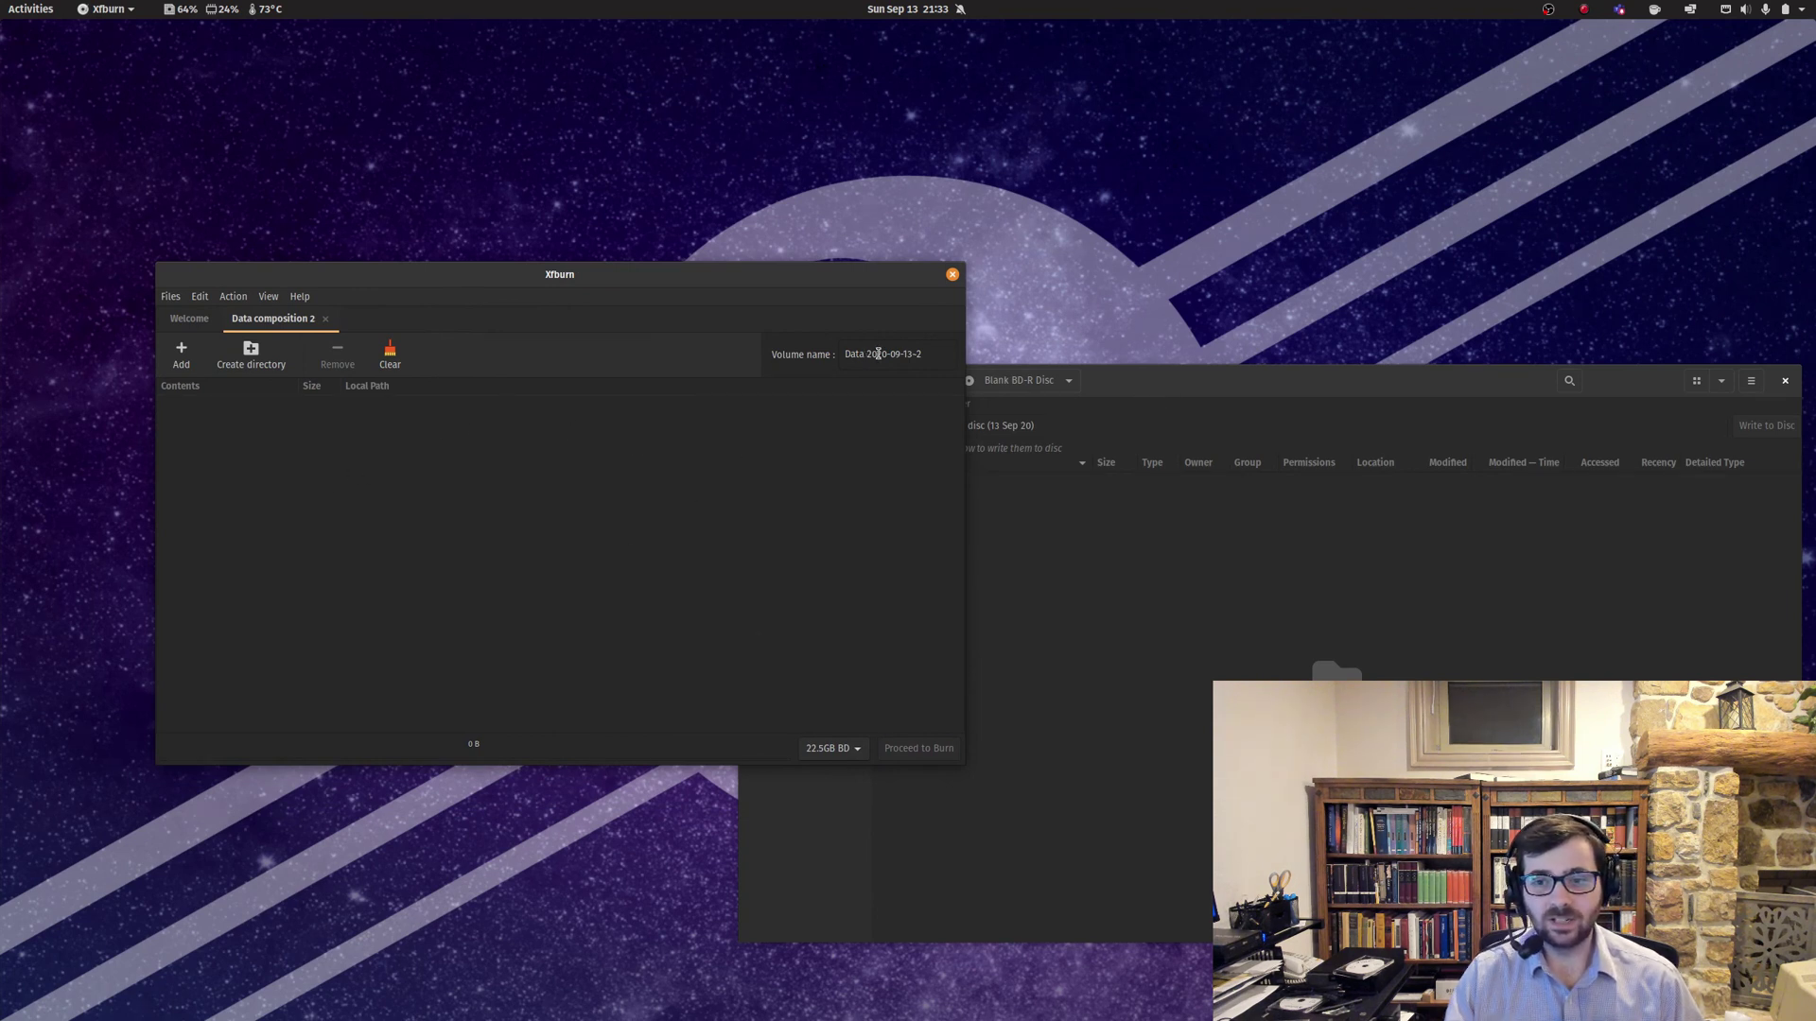
# Open Videos/work-videos in Files and select all its items, like class-9_1.mp4 and physq1.mp4.
pyautogui.moveTo(1149, 393); pyautogui.dragTo(1214, 409)
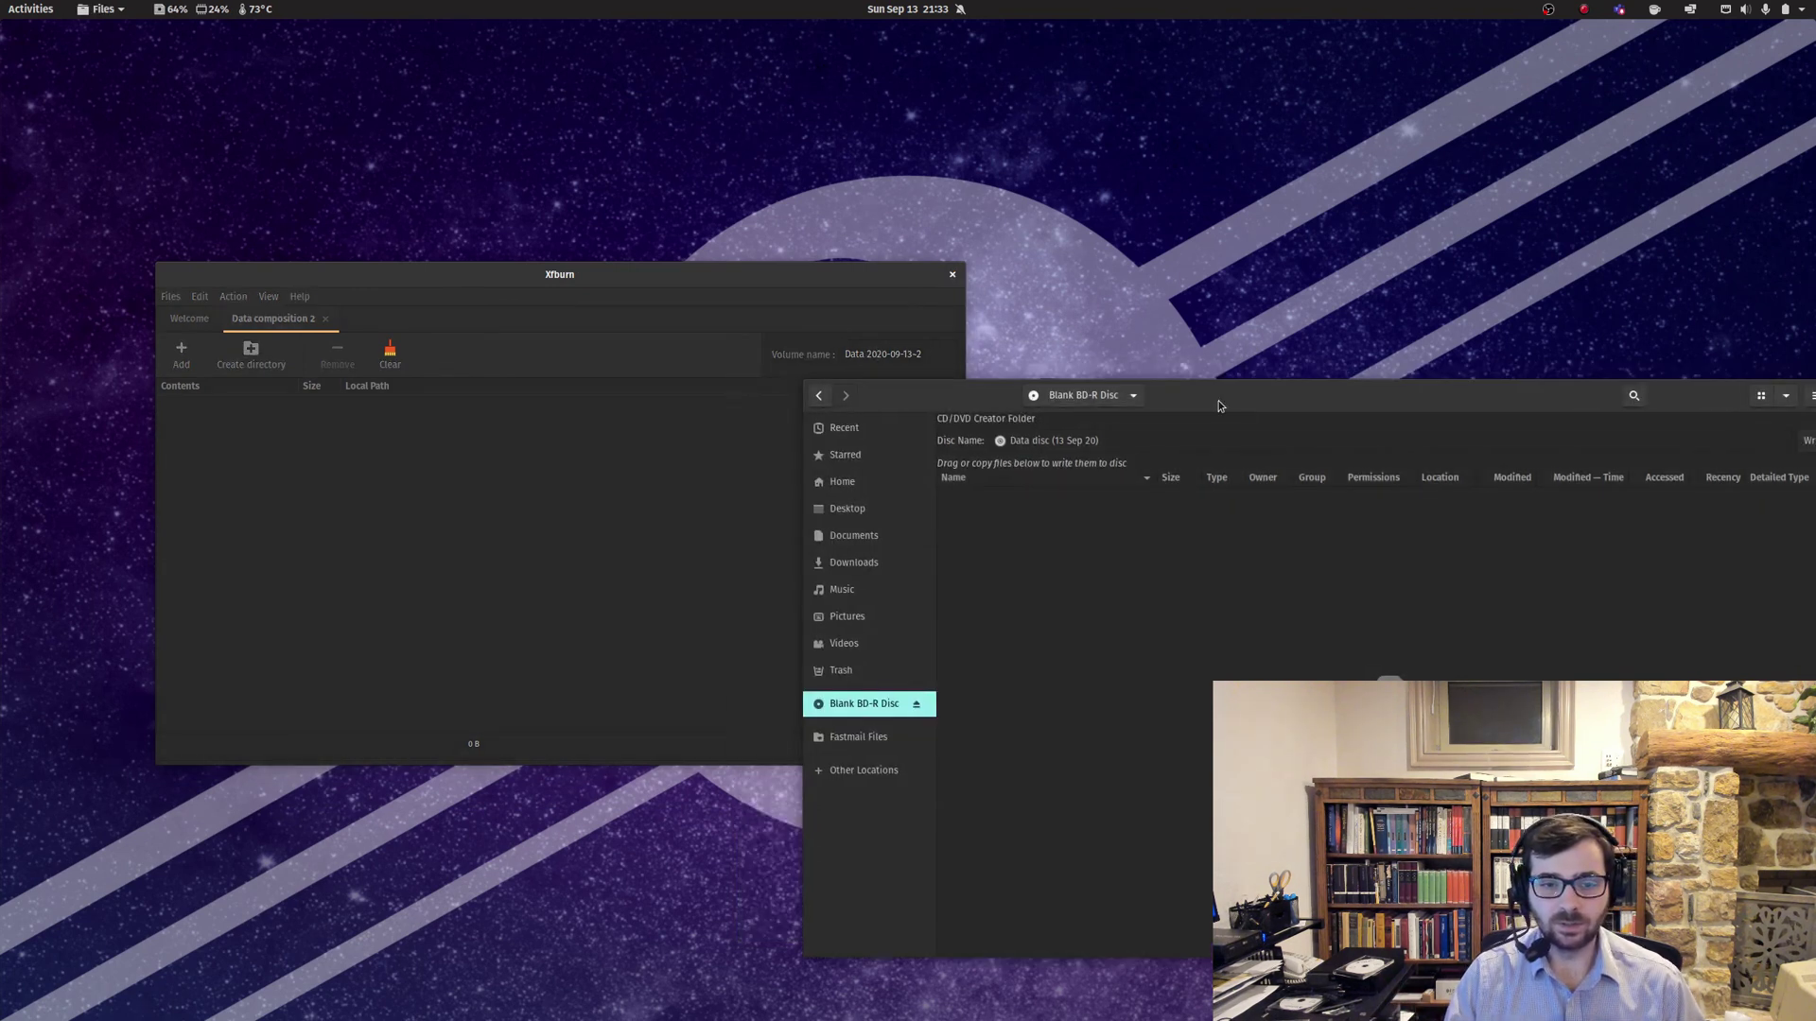
pyautogui.click(893, 639)
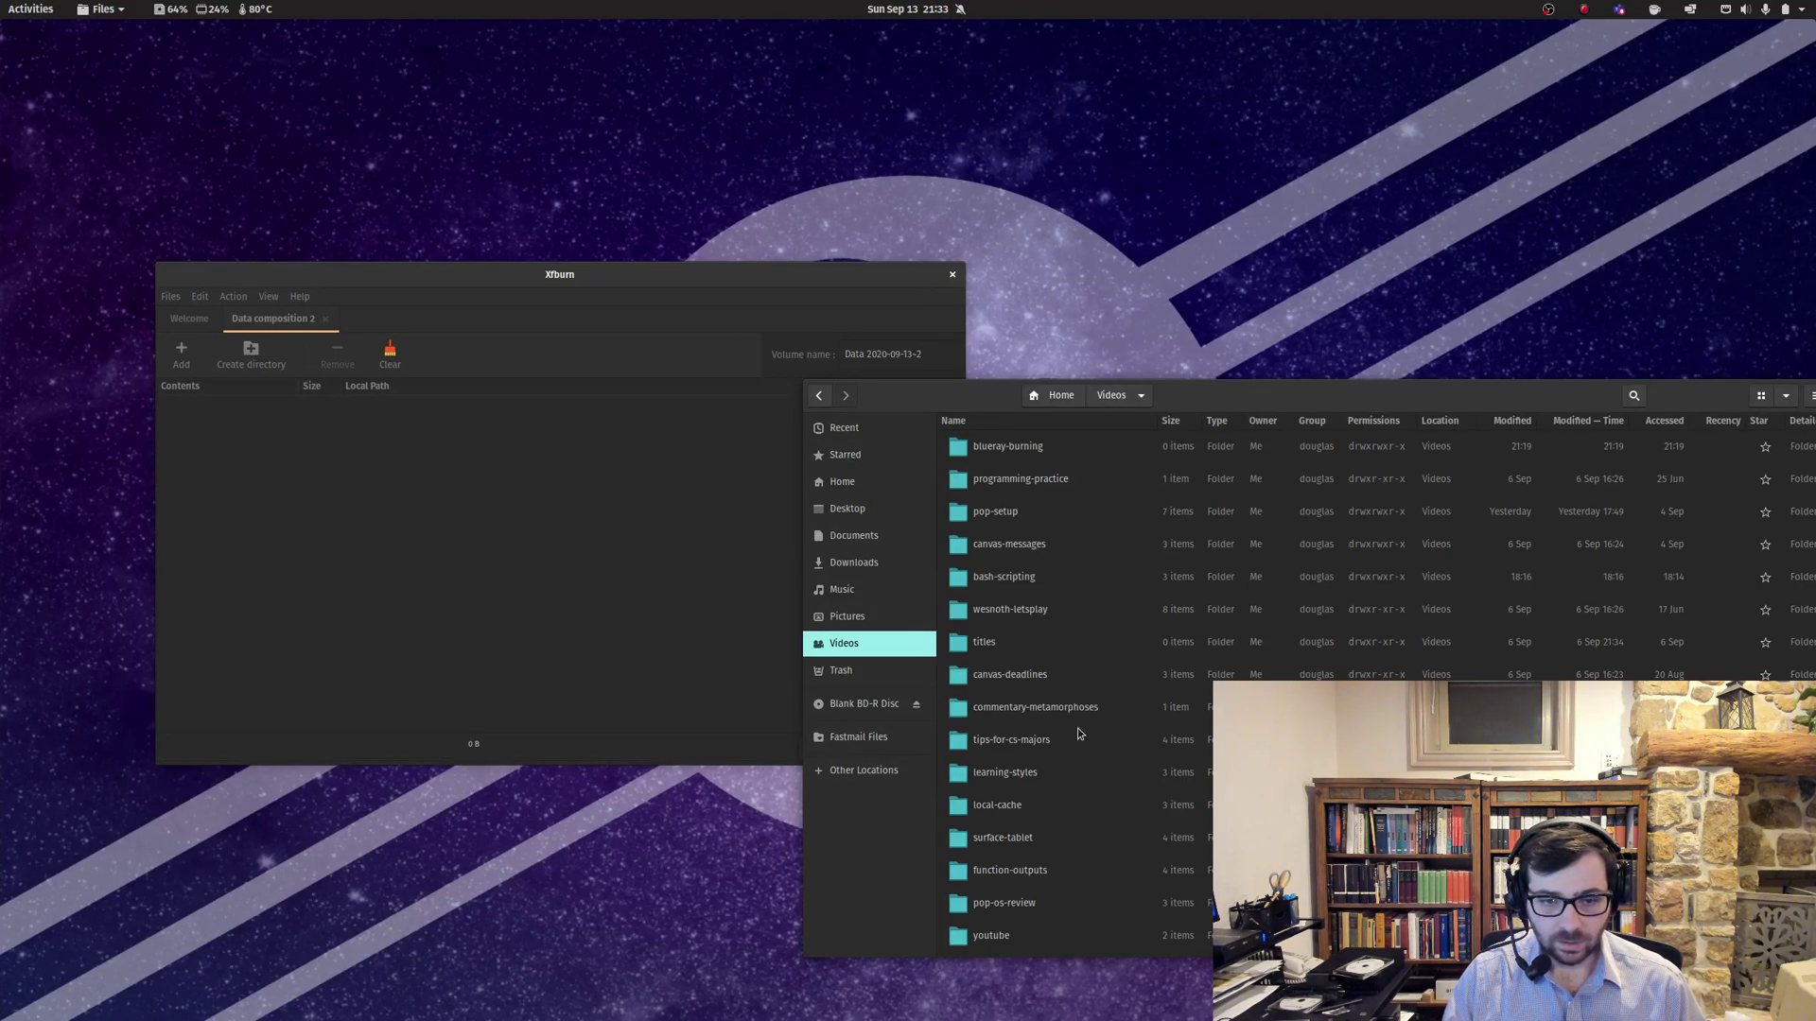
pyautogui.scroll(-2, 1074, 719)
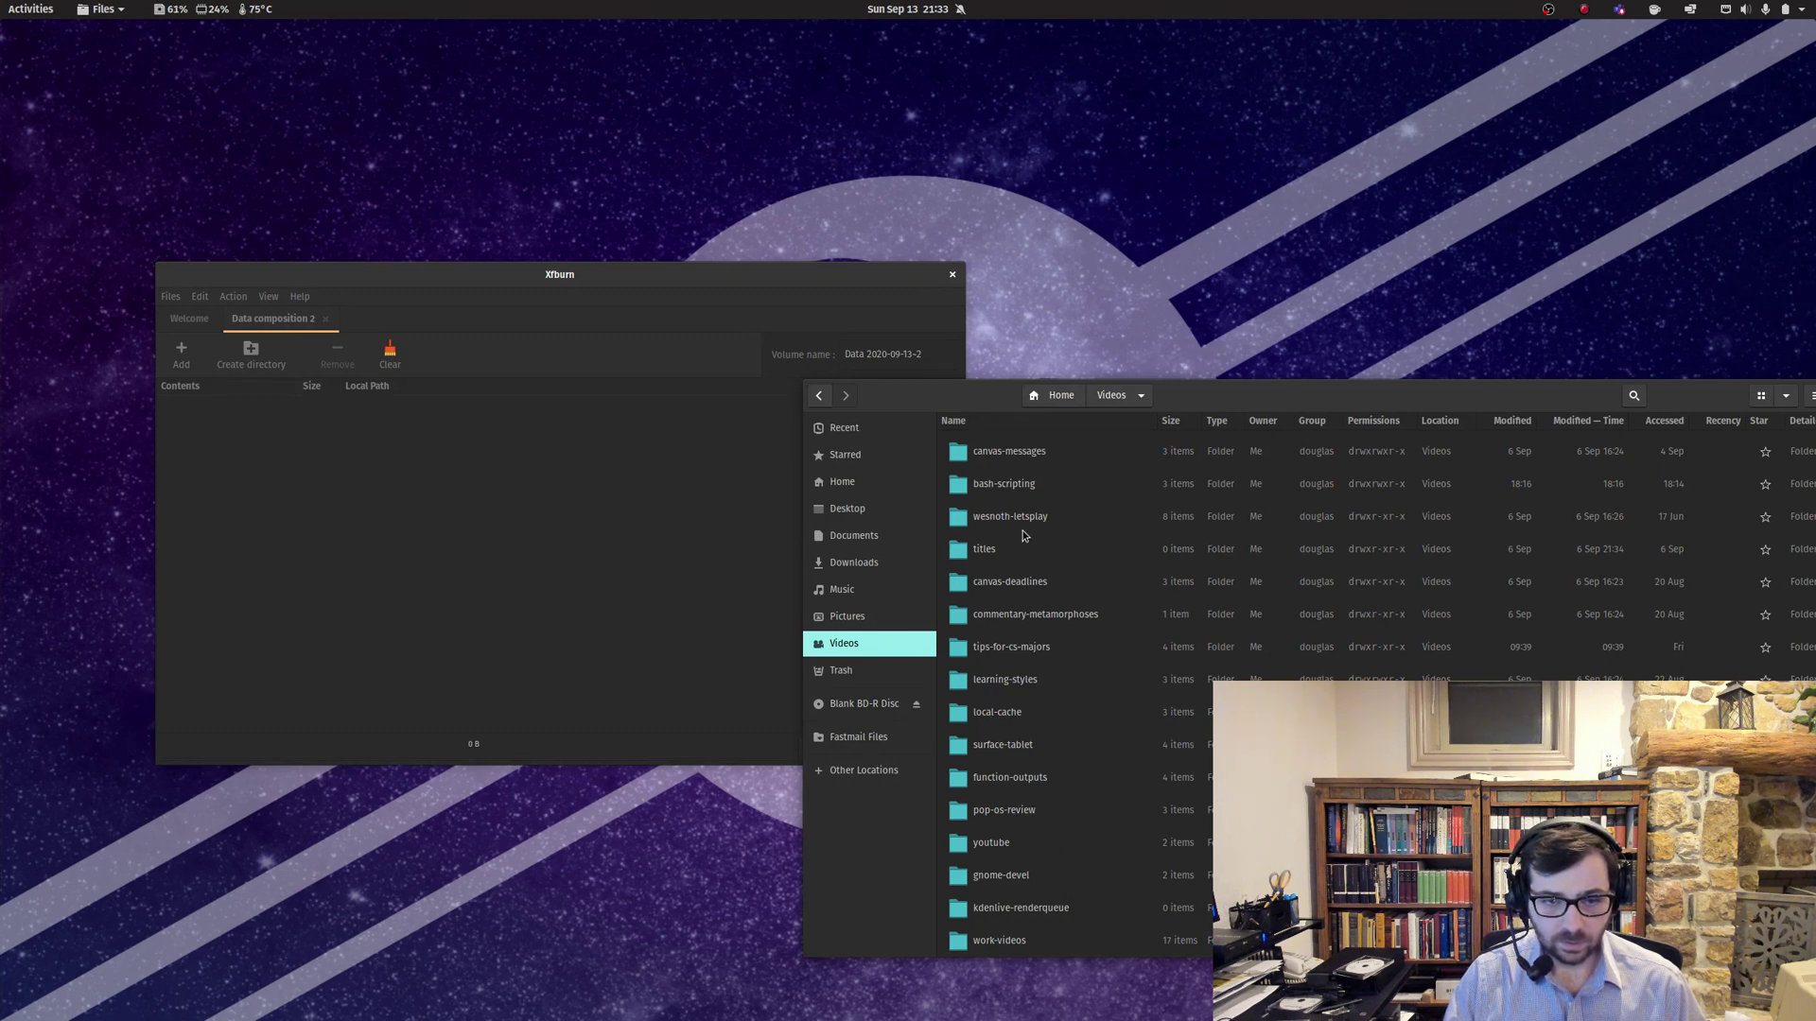
pyautogui.scroll(2, 1047, 493)
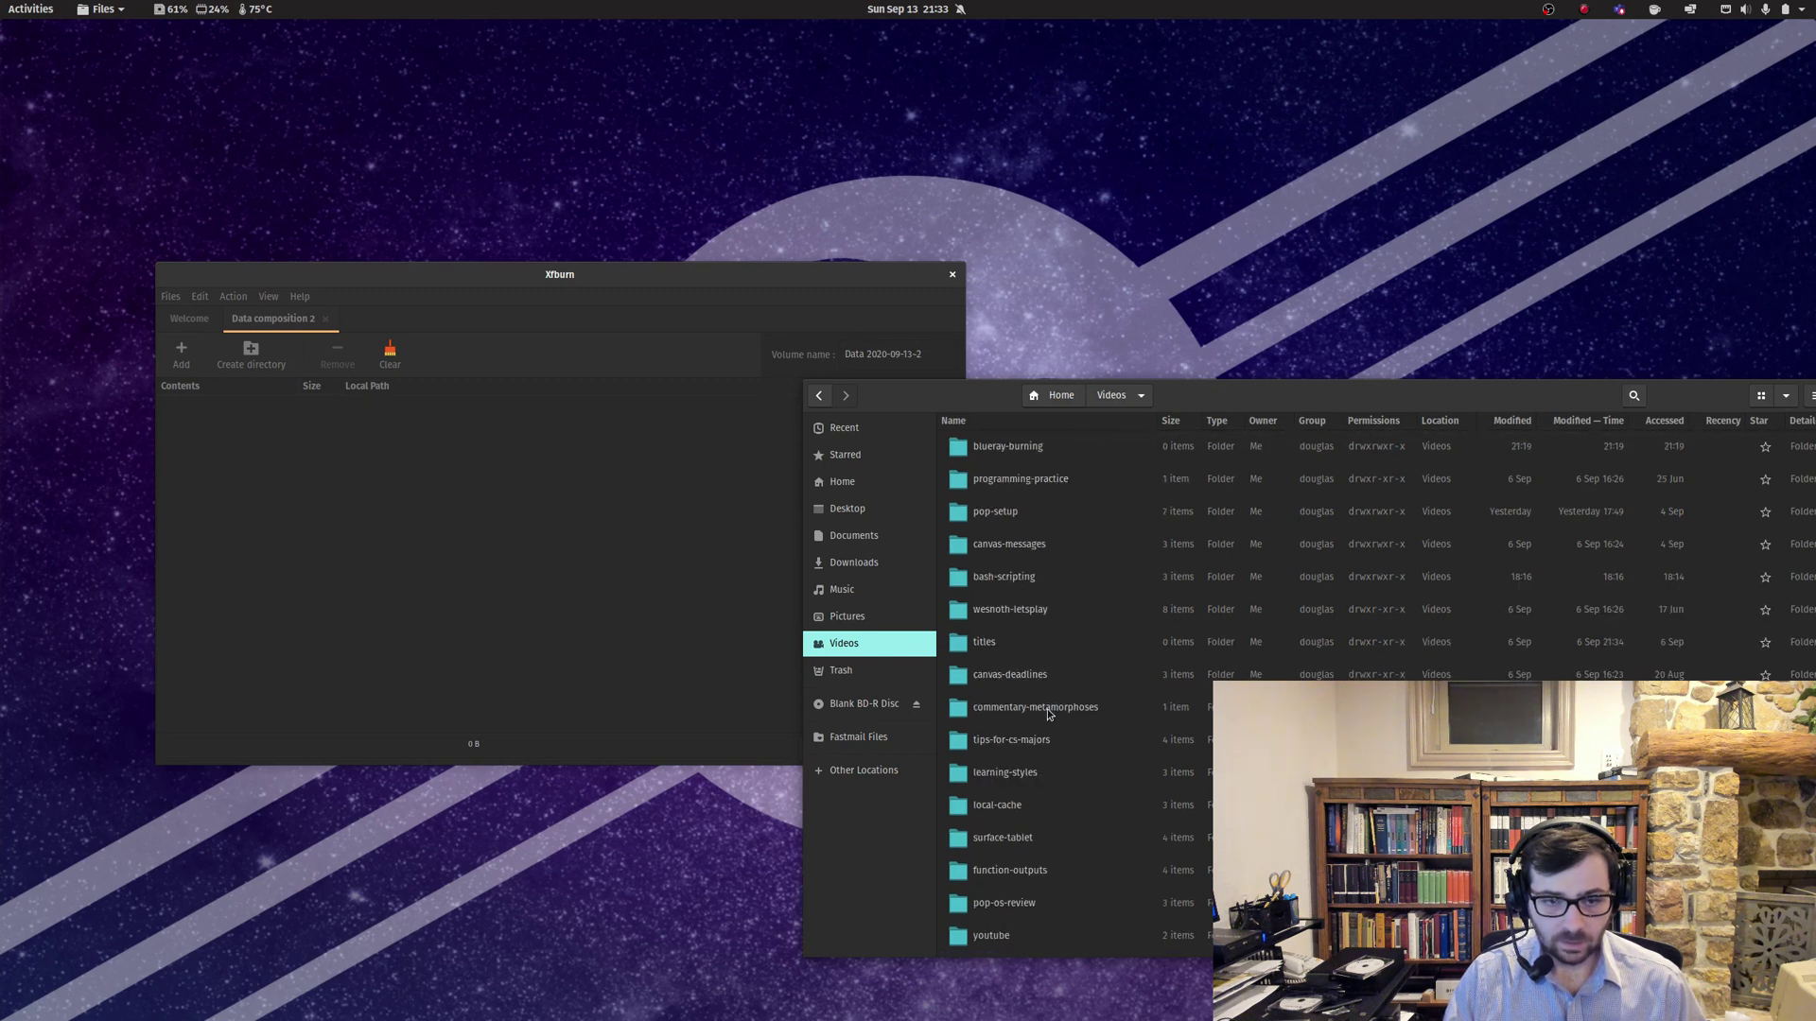
pyautogui.scroll(-3, 1047, 711)
pyautogui.doubleClick(1041, 936)
pyautogui.scroll(-1, 1127, 789)
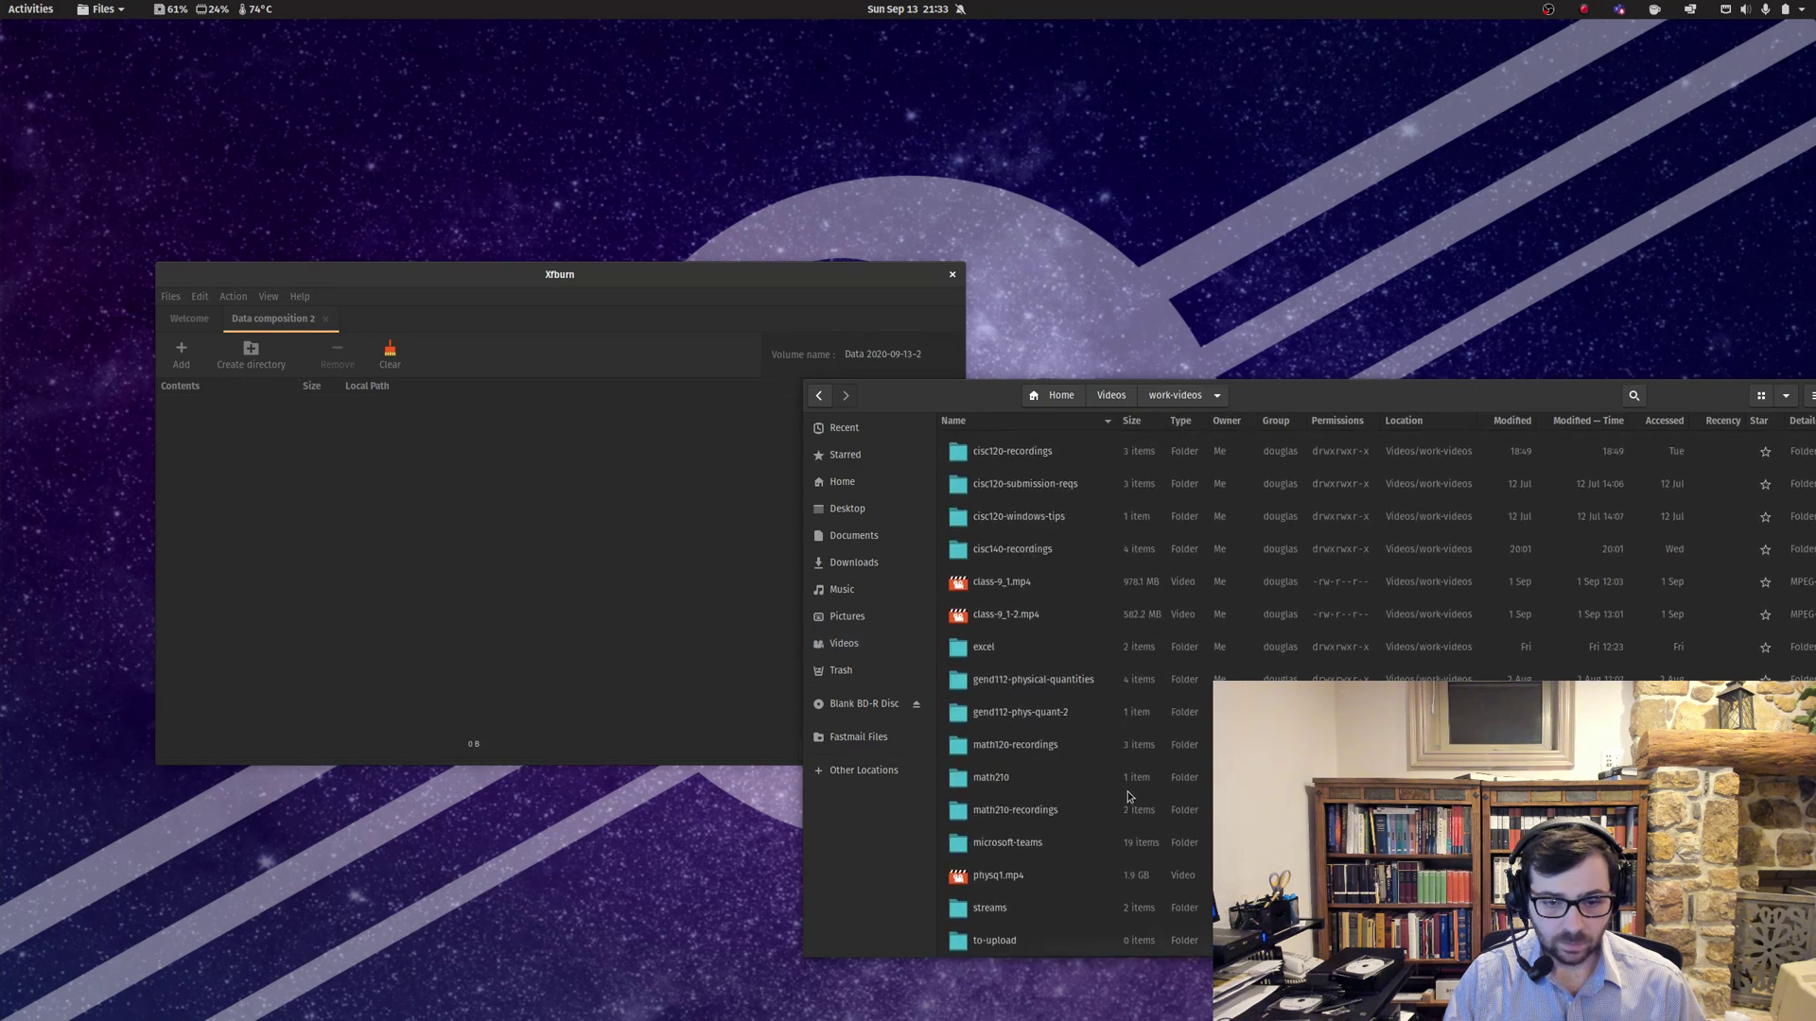
pyautogui.scroll(1, 1111, 721)
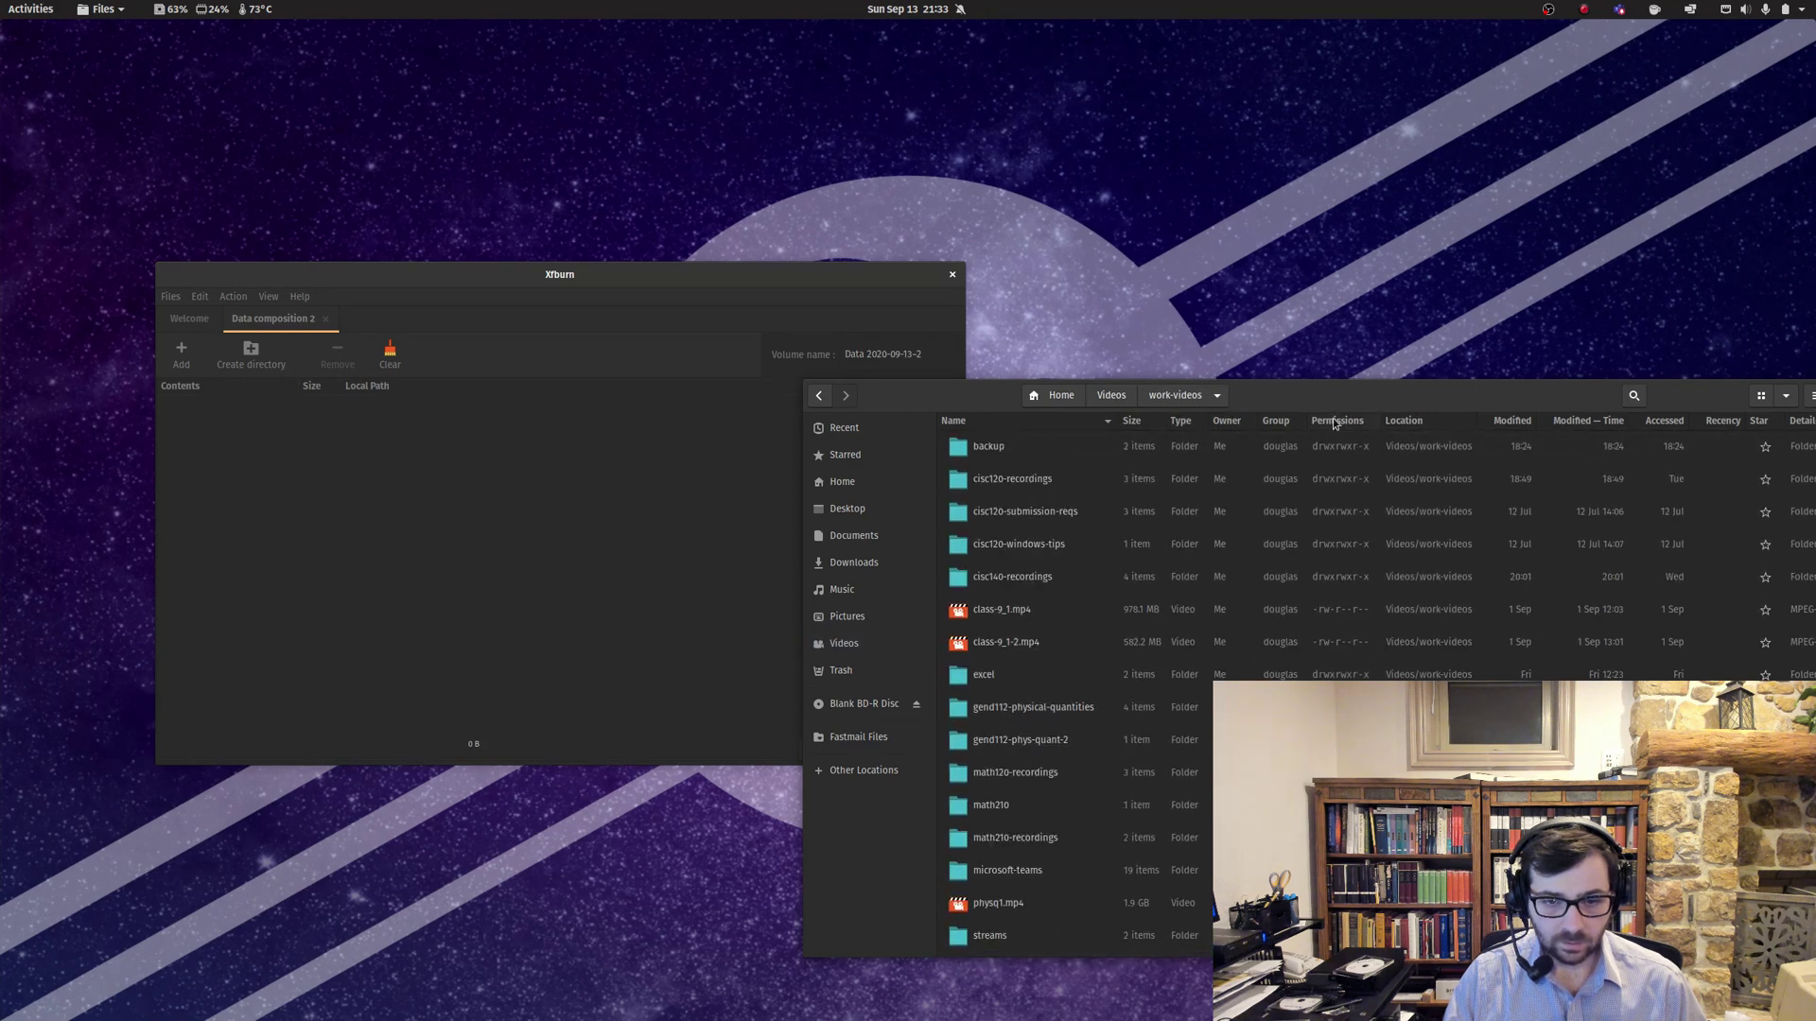
pyautogui.moveTo(1111, 721); pyautogui.dragTo(1173, 613)
pyautogui.scroll(-1, 1155, 658)
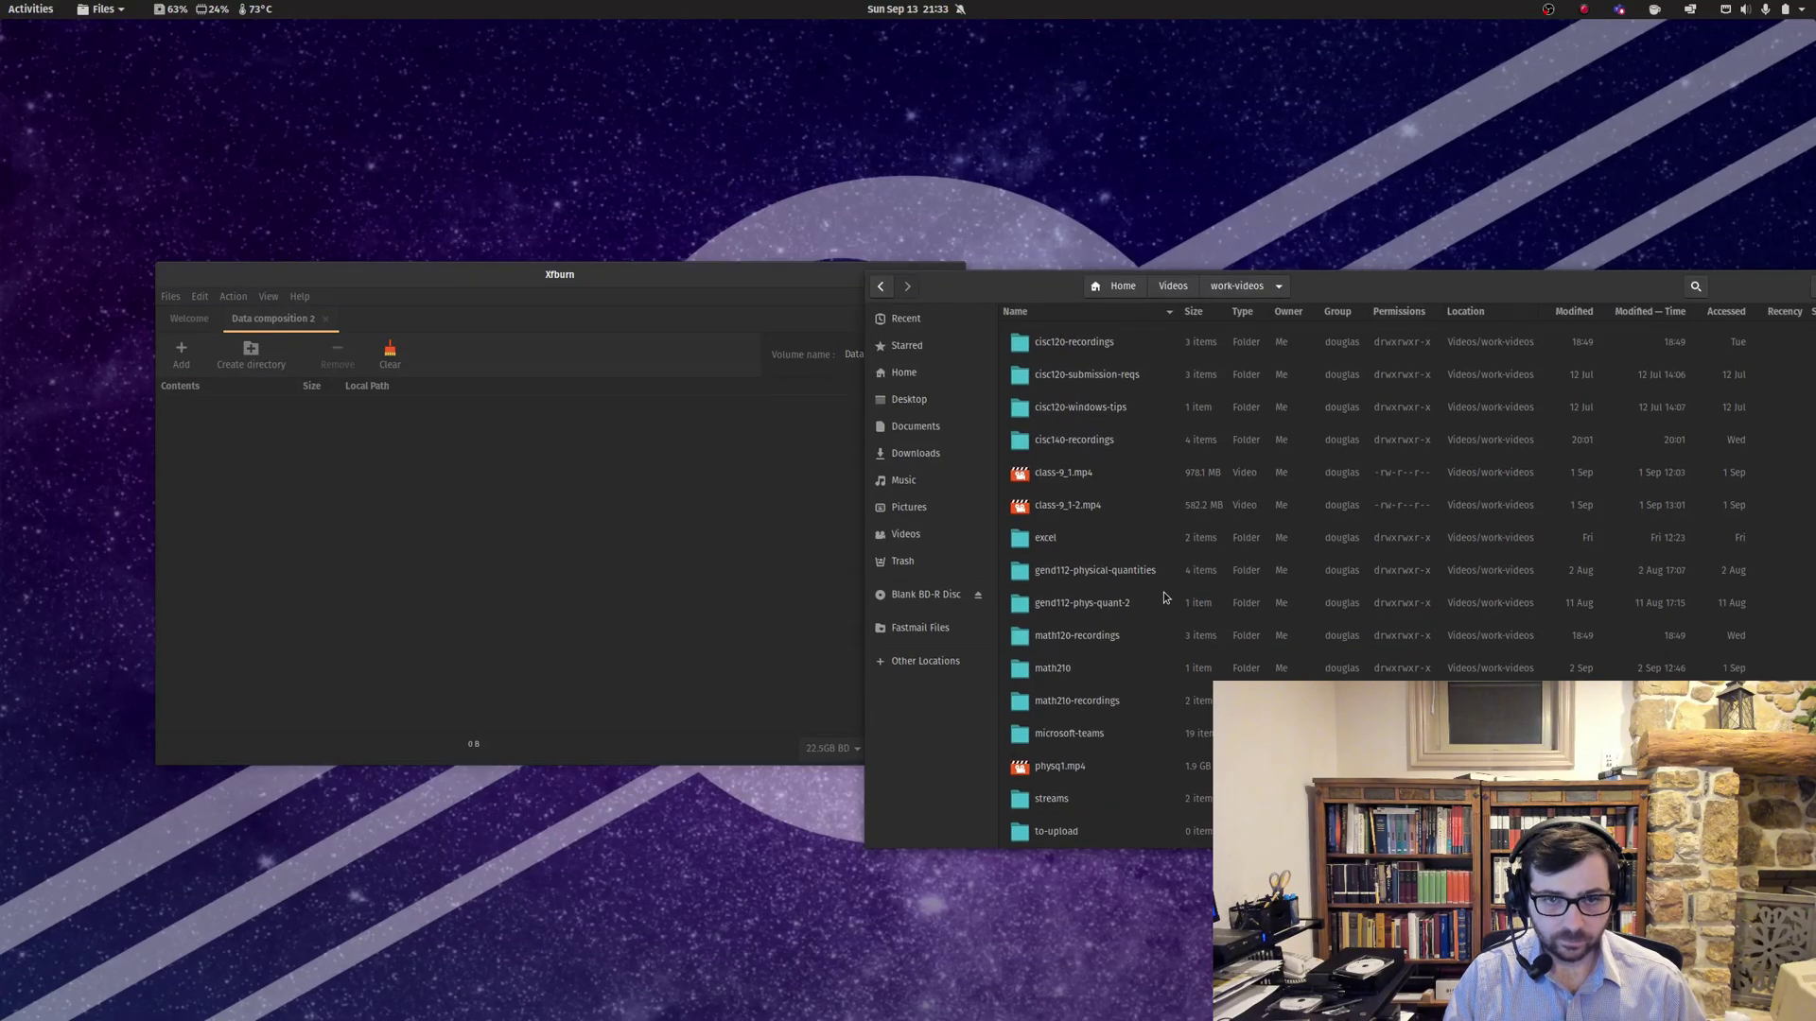
pyautogui.hotkey('ctrl', 'a')
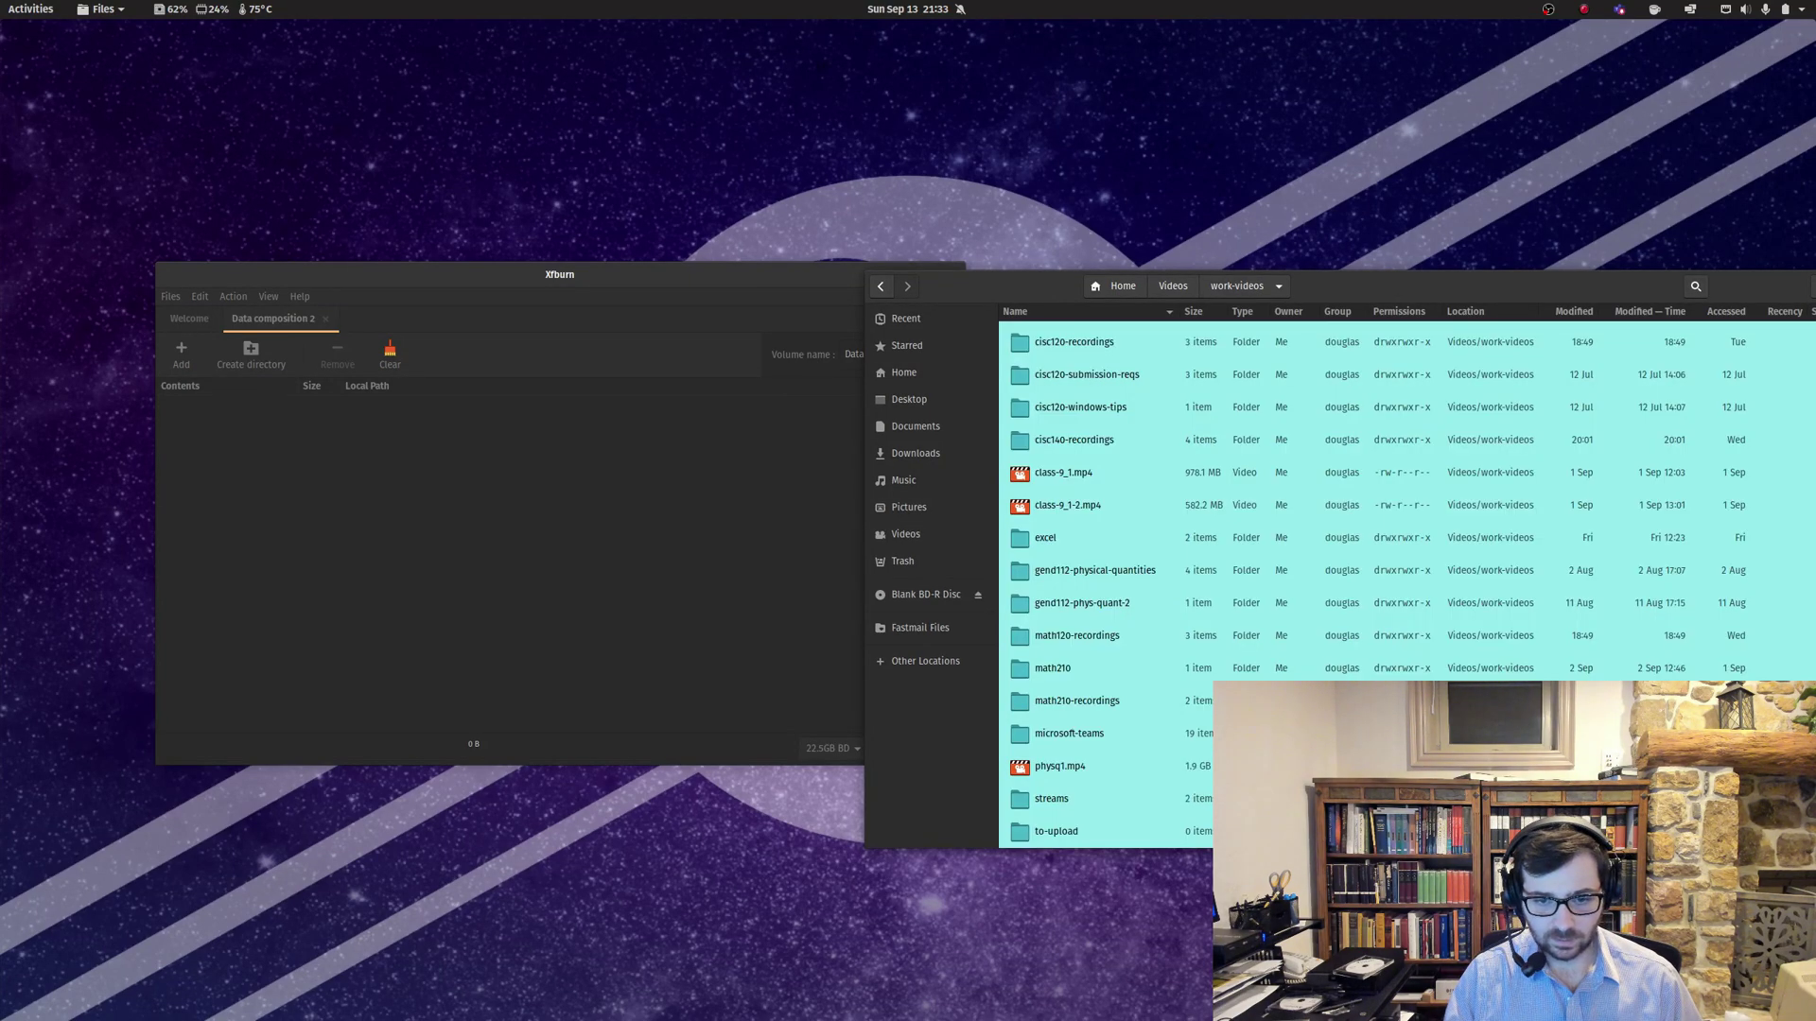
pyautogui.moveTo(701, 275); pyautogui.dragTo(592, 259)
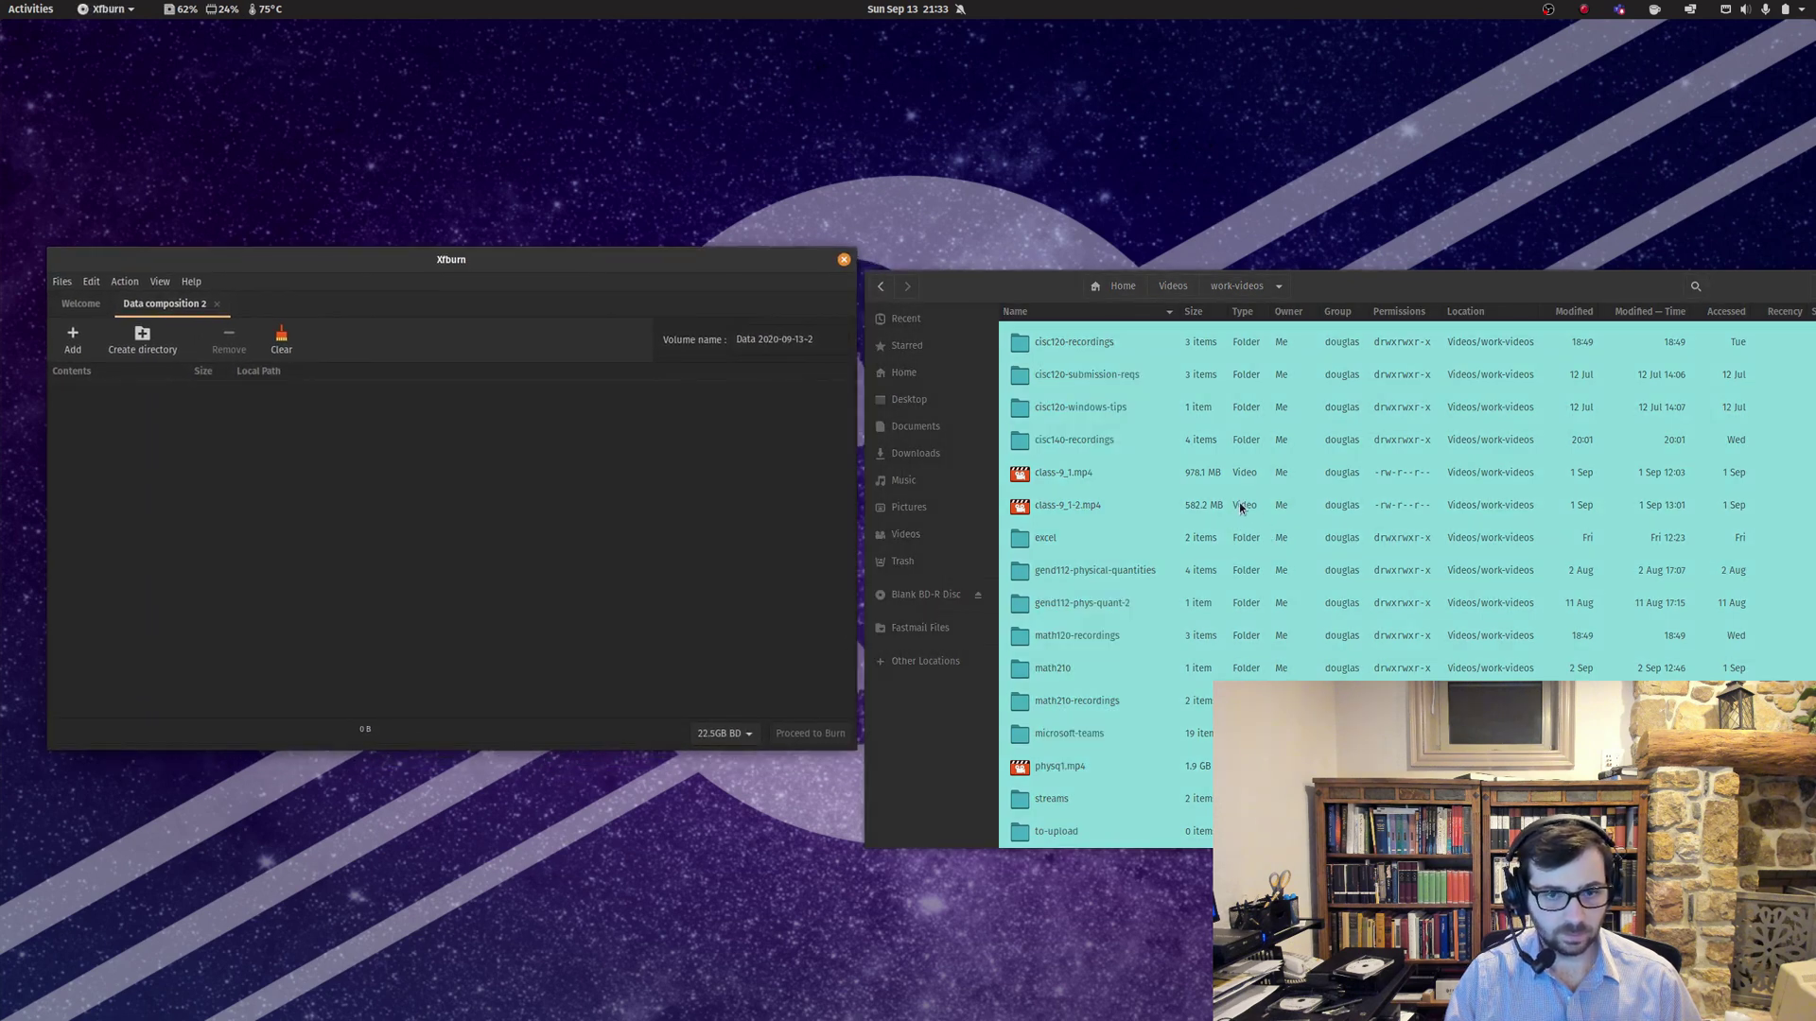
# Drag all work-videos items into Data composition 2, totalling 18.94 GB.
pyautogui.moveTo(1243, 509); pyautogui.dragTo(456, 546)
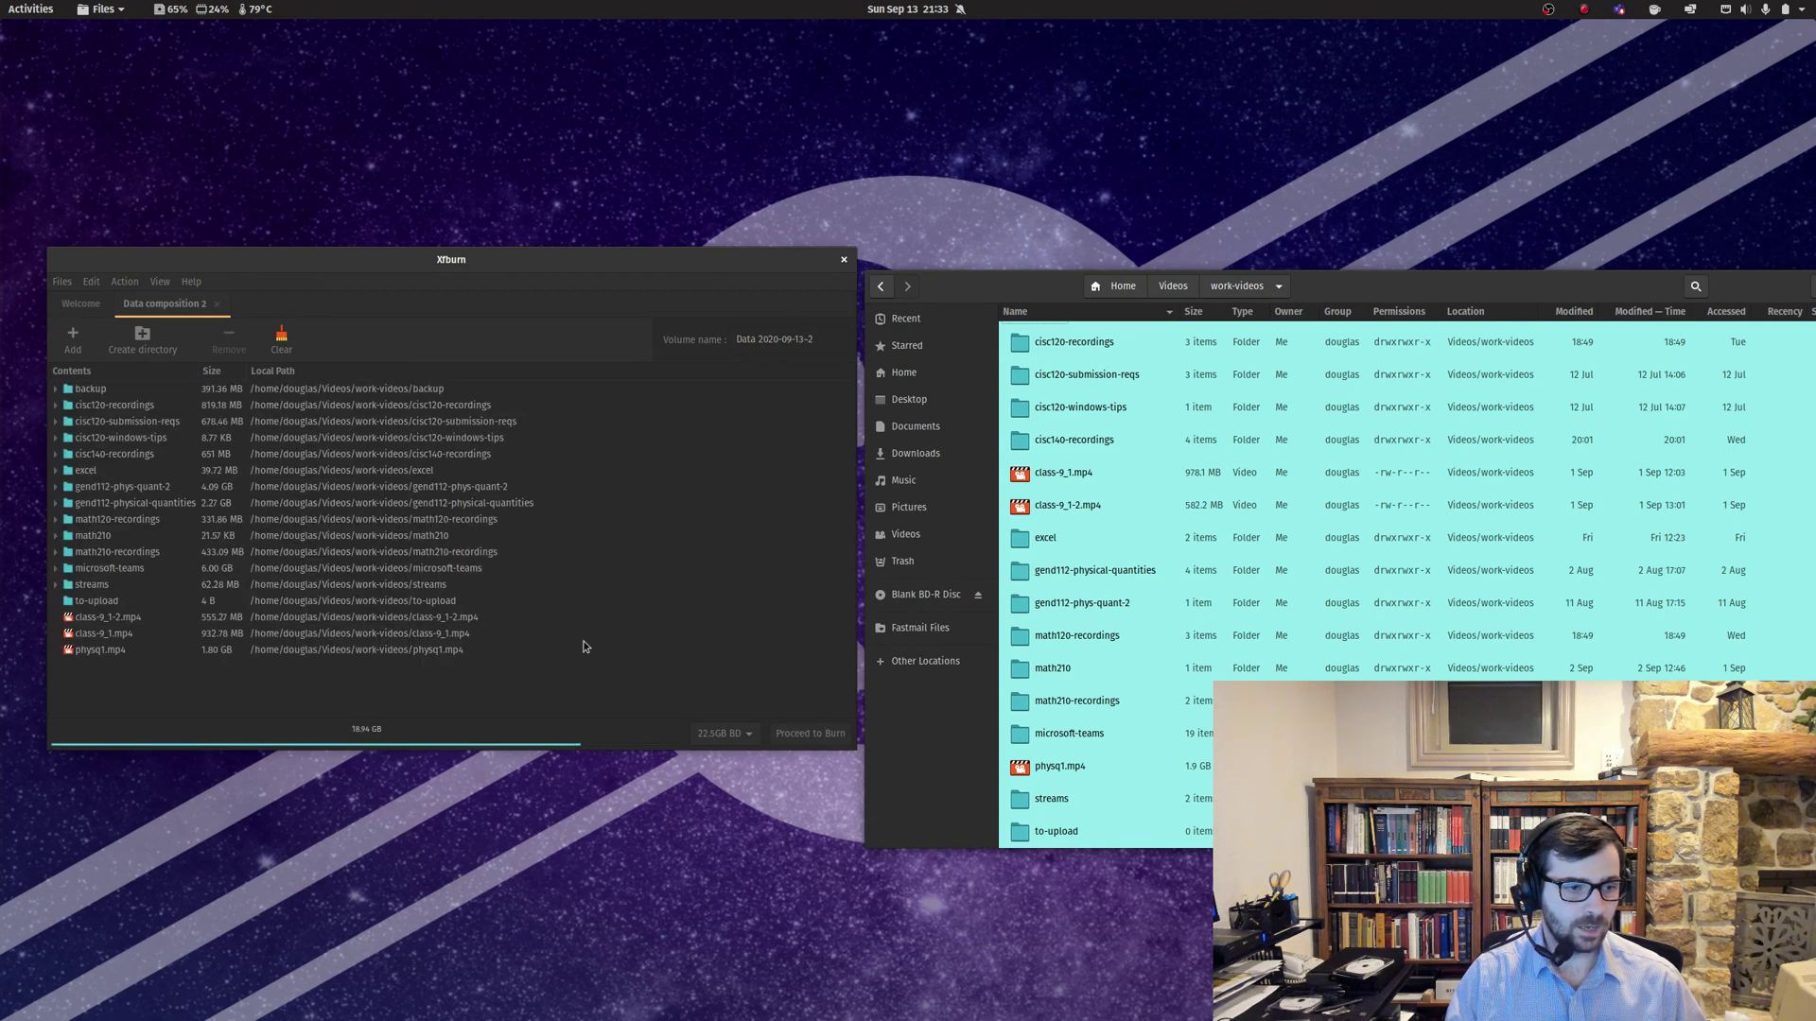
pyautogui.click(635, 653)
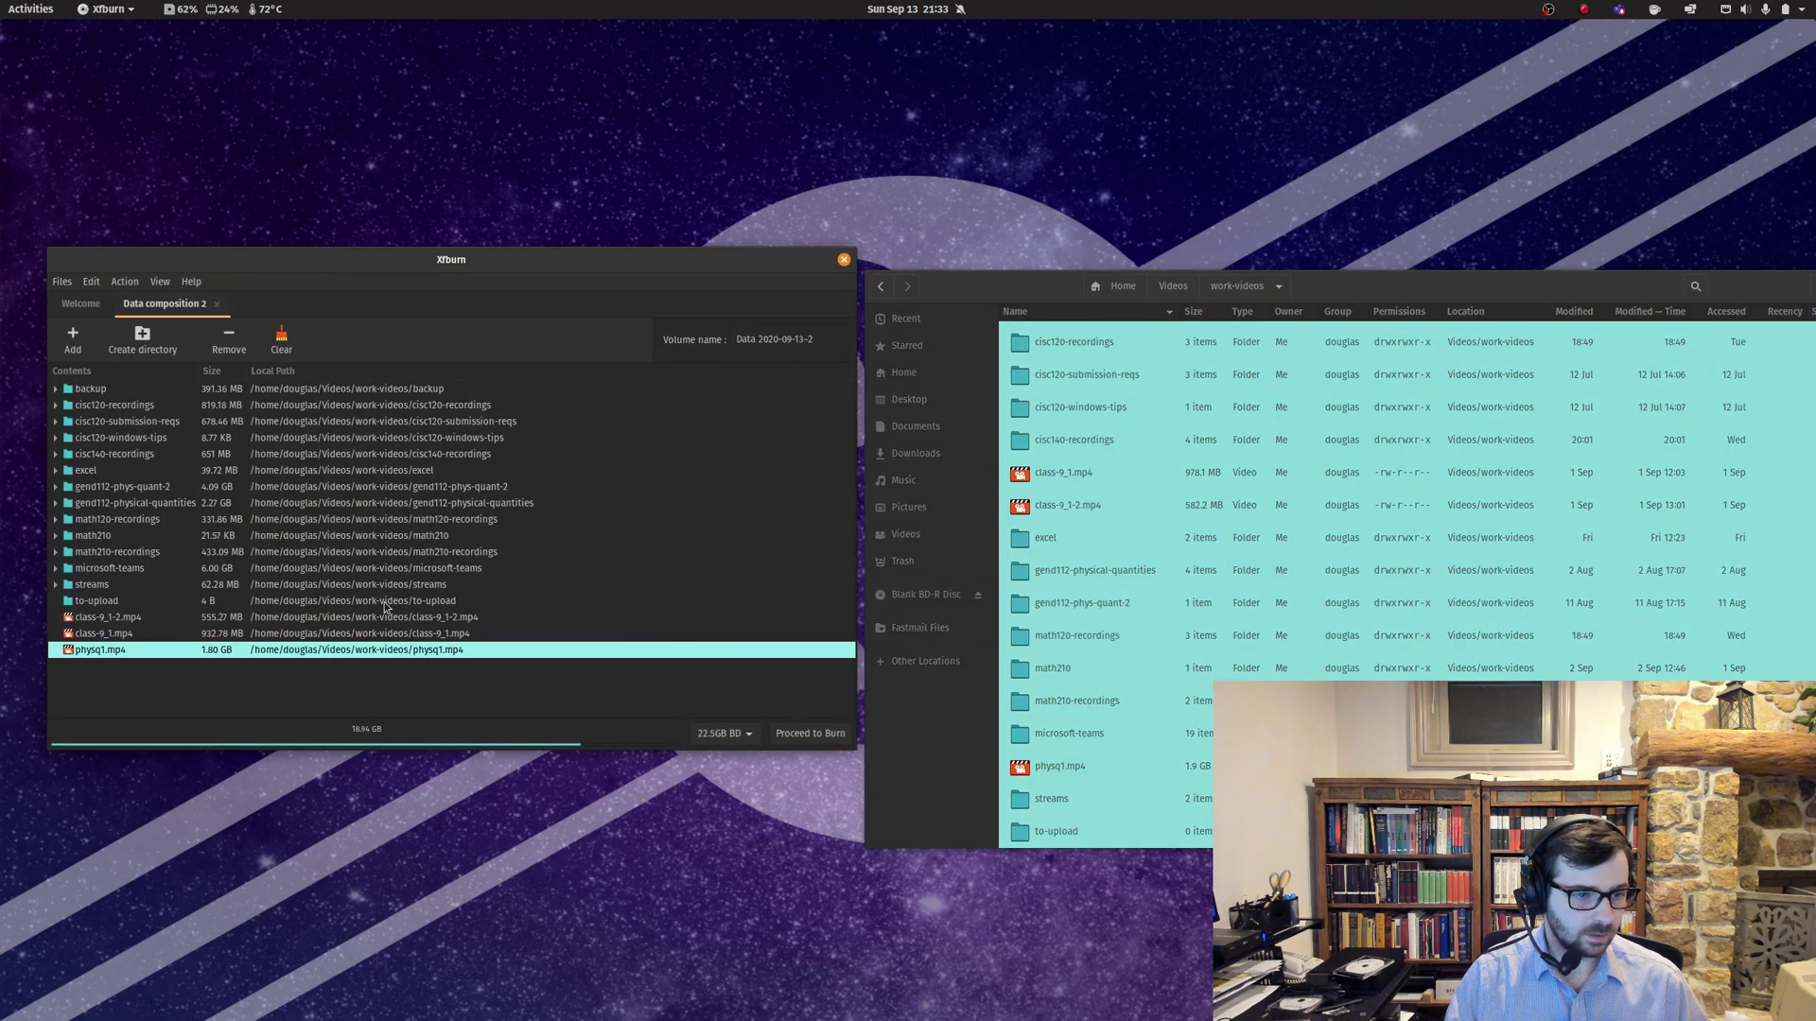
pyautogui.moveTo(326, 264); pyautogui.dragTo(395, 272)
pyautogui.click(1355, 644)
pyautogui.click(1050, 537)
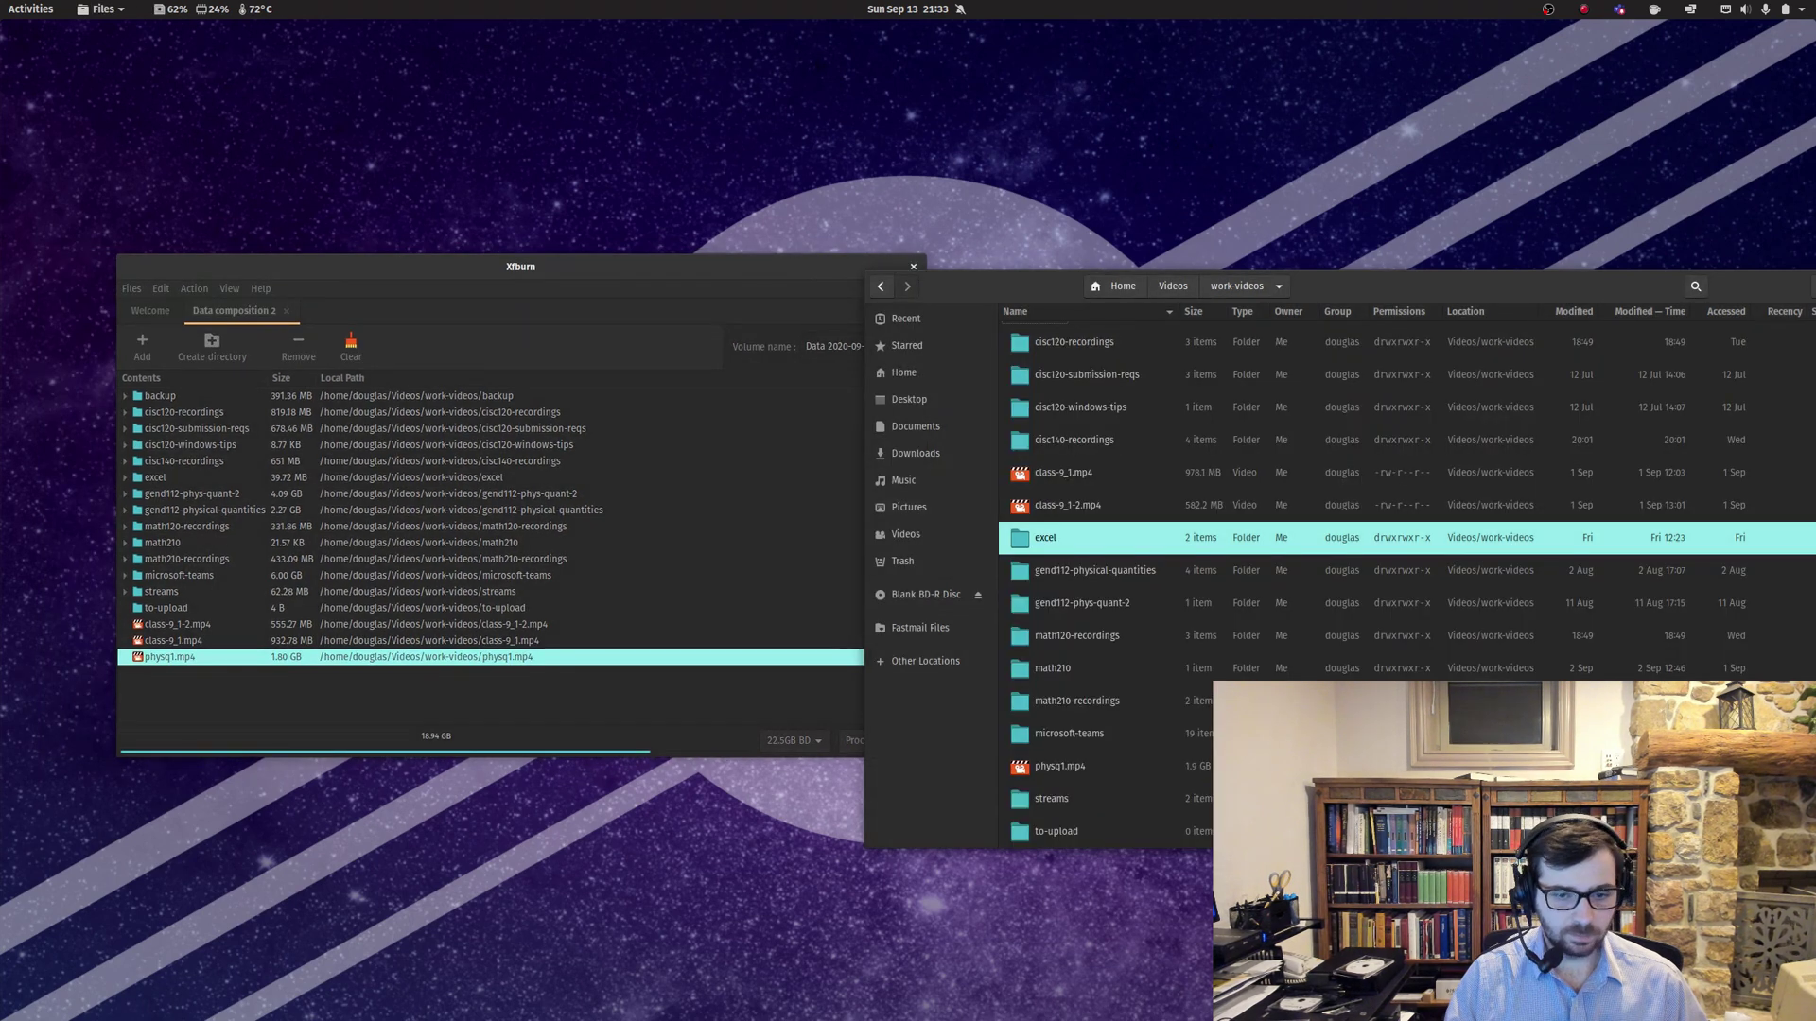
pyautogui.moveTo(1424, 284); pyautogui.dragTo(1524, 291)
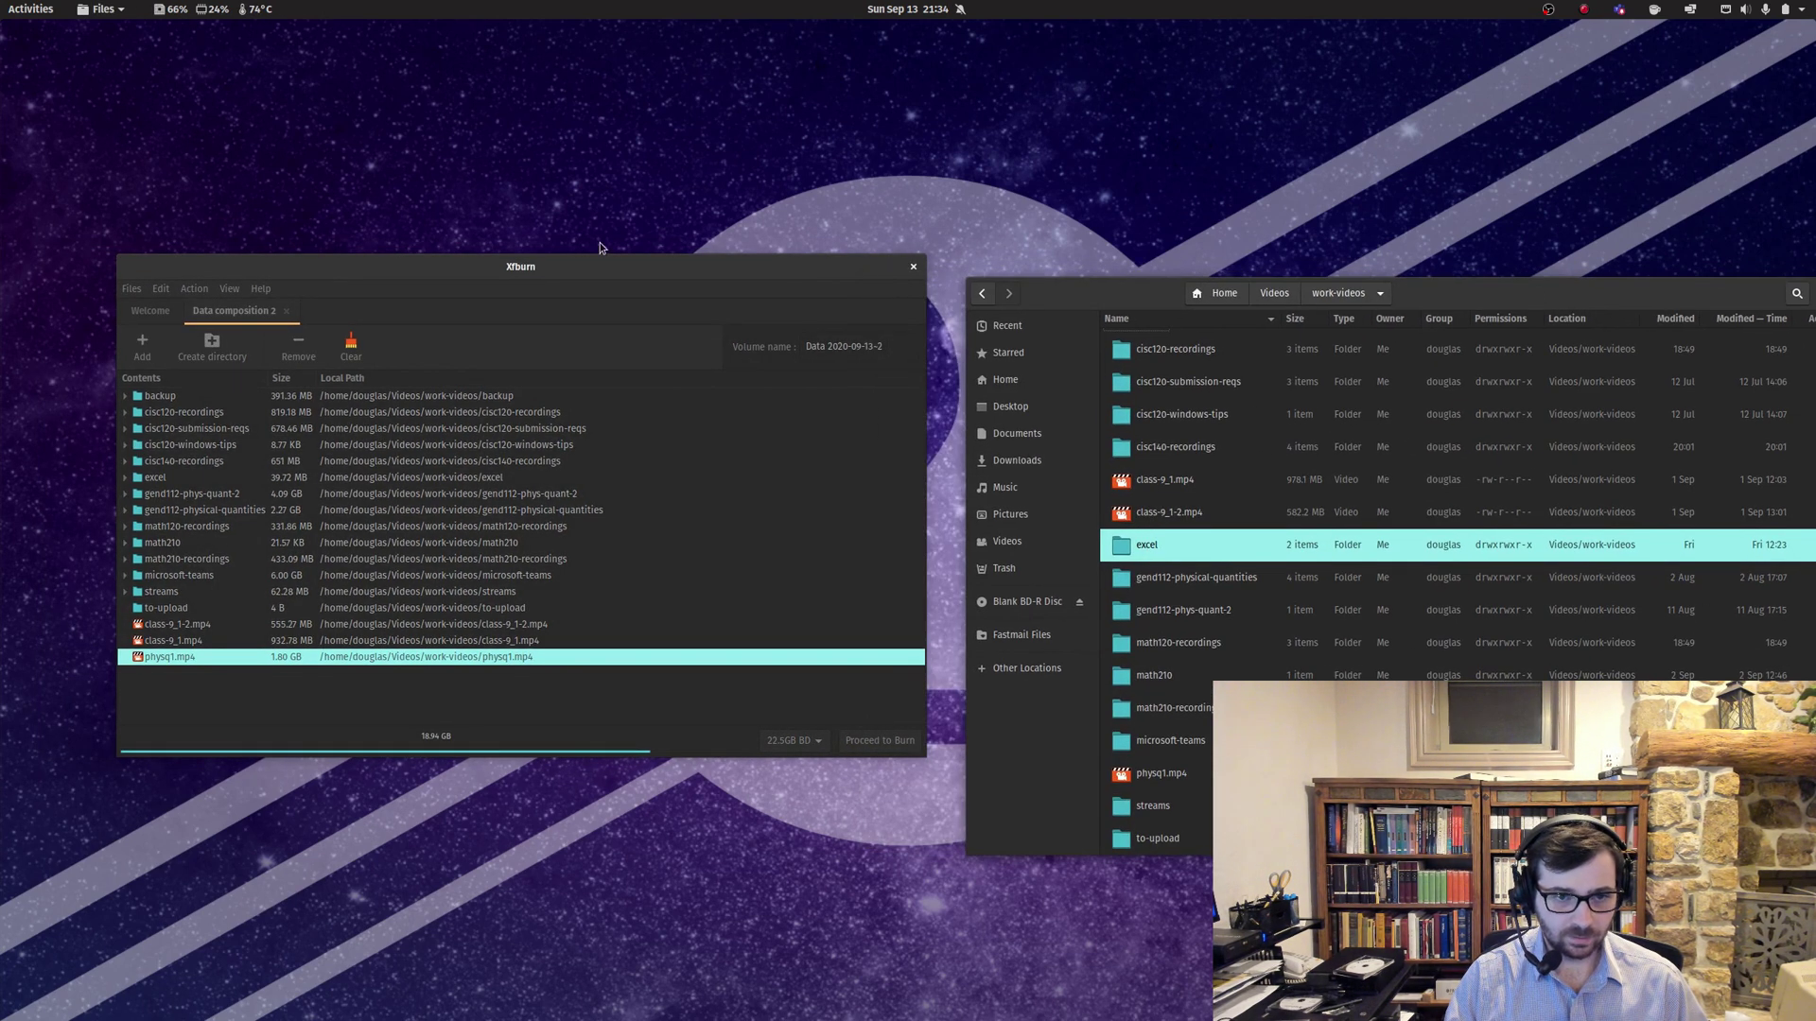
pyautogui.moveTo(830, 266); pyautogui.dragTo(851, 236)
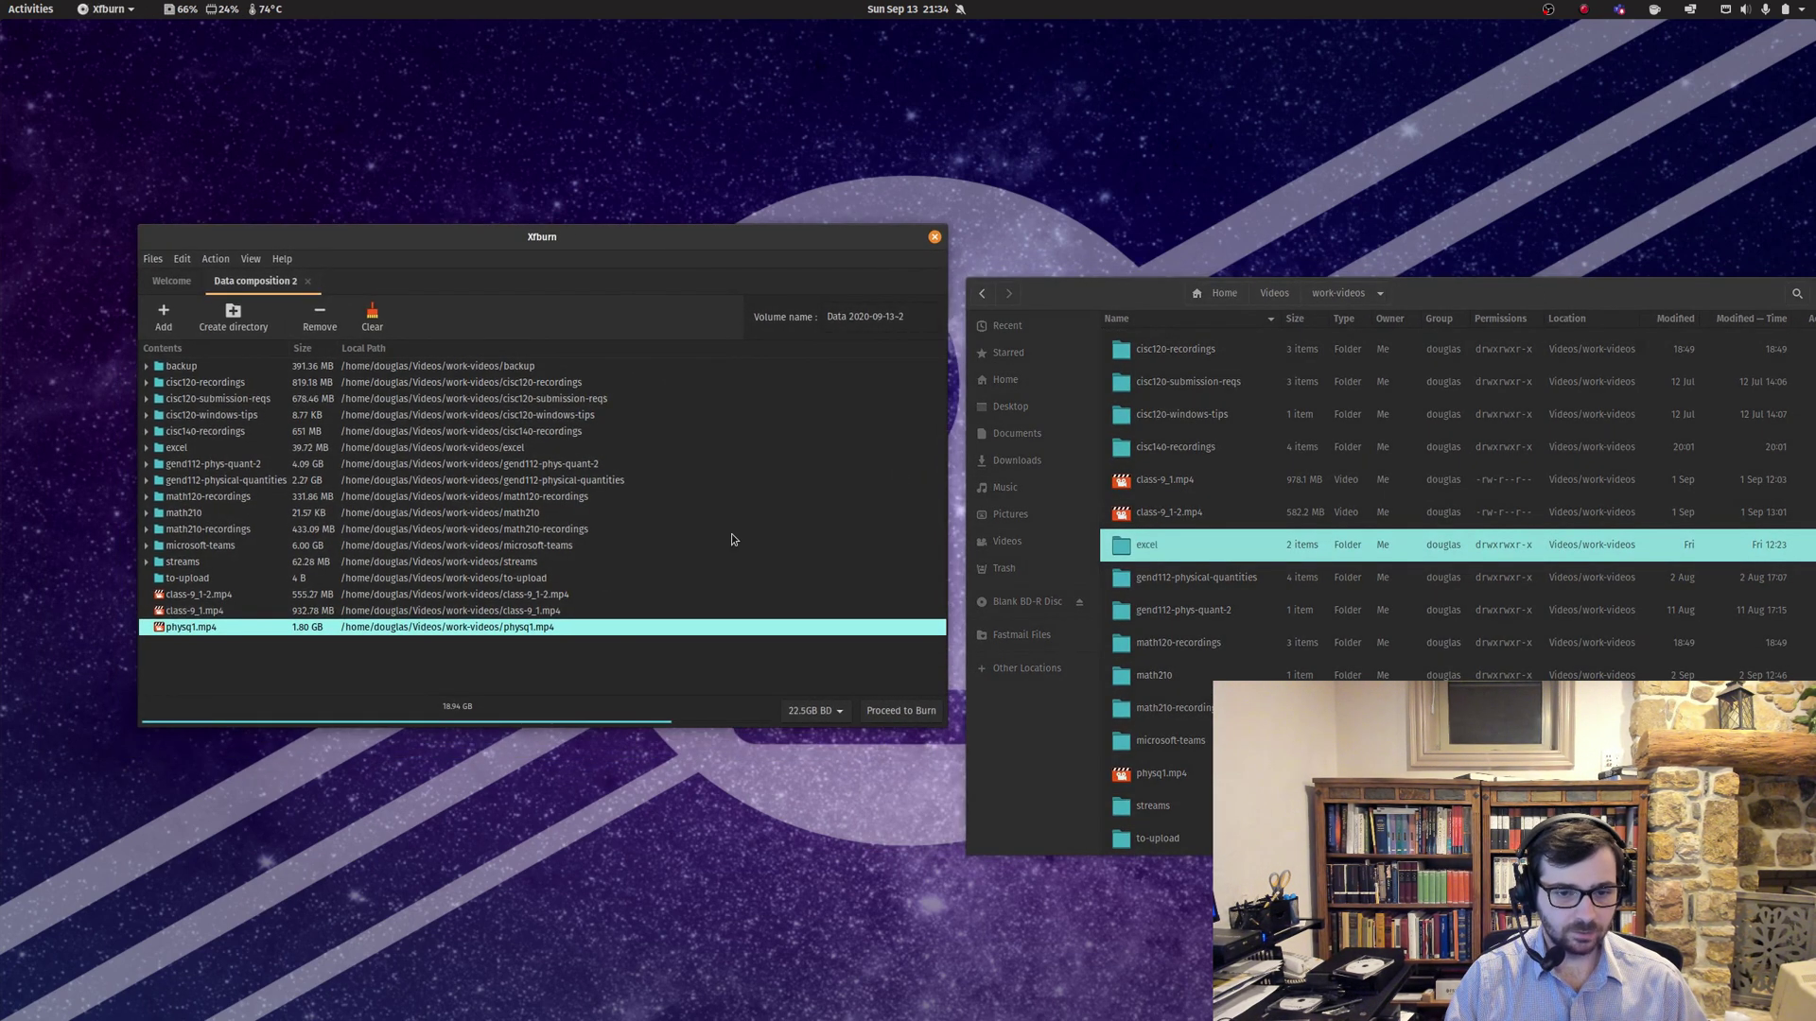
# Replace the default volume name with 'Work Videos -- 9/13'.
pyautogui.tripleClick(922, 316)
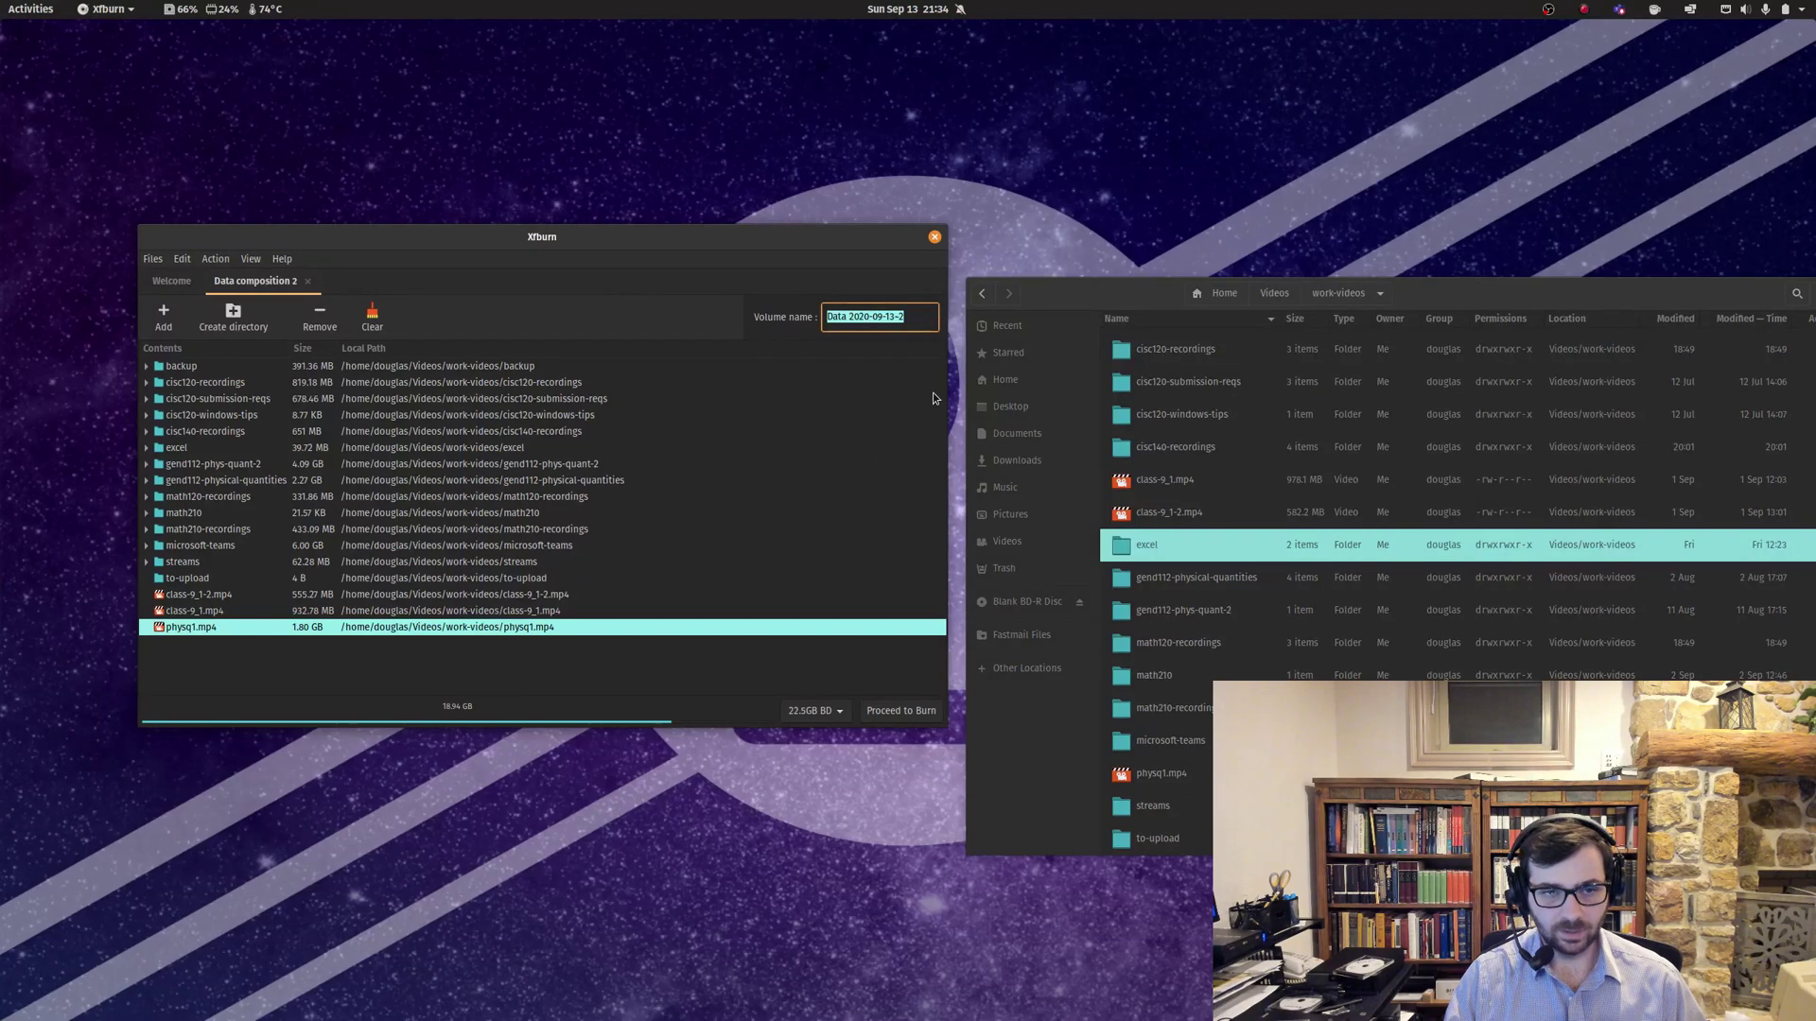
pyautogui.press('BackSpace')
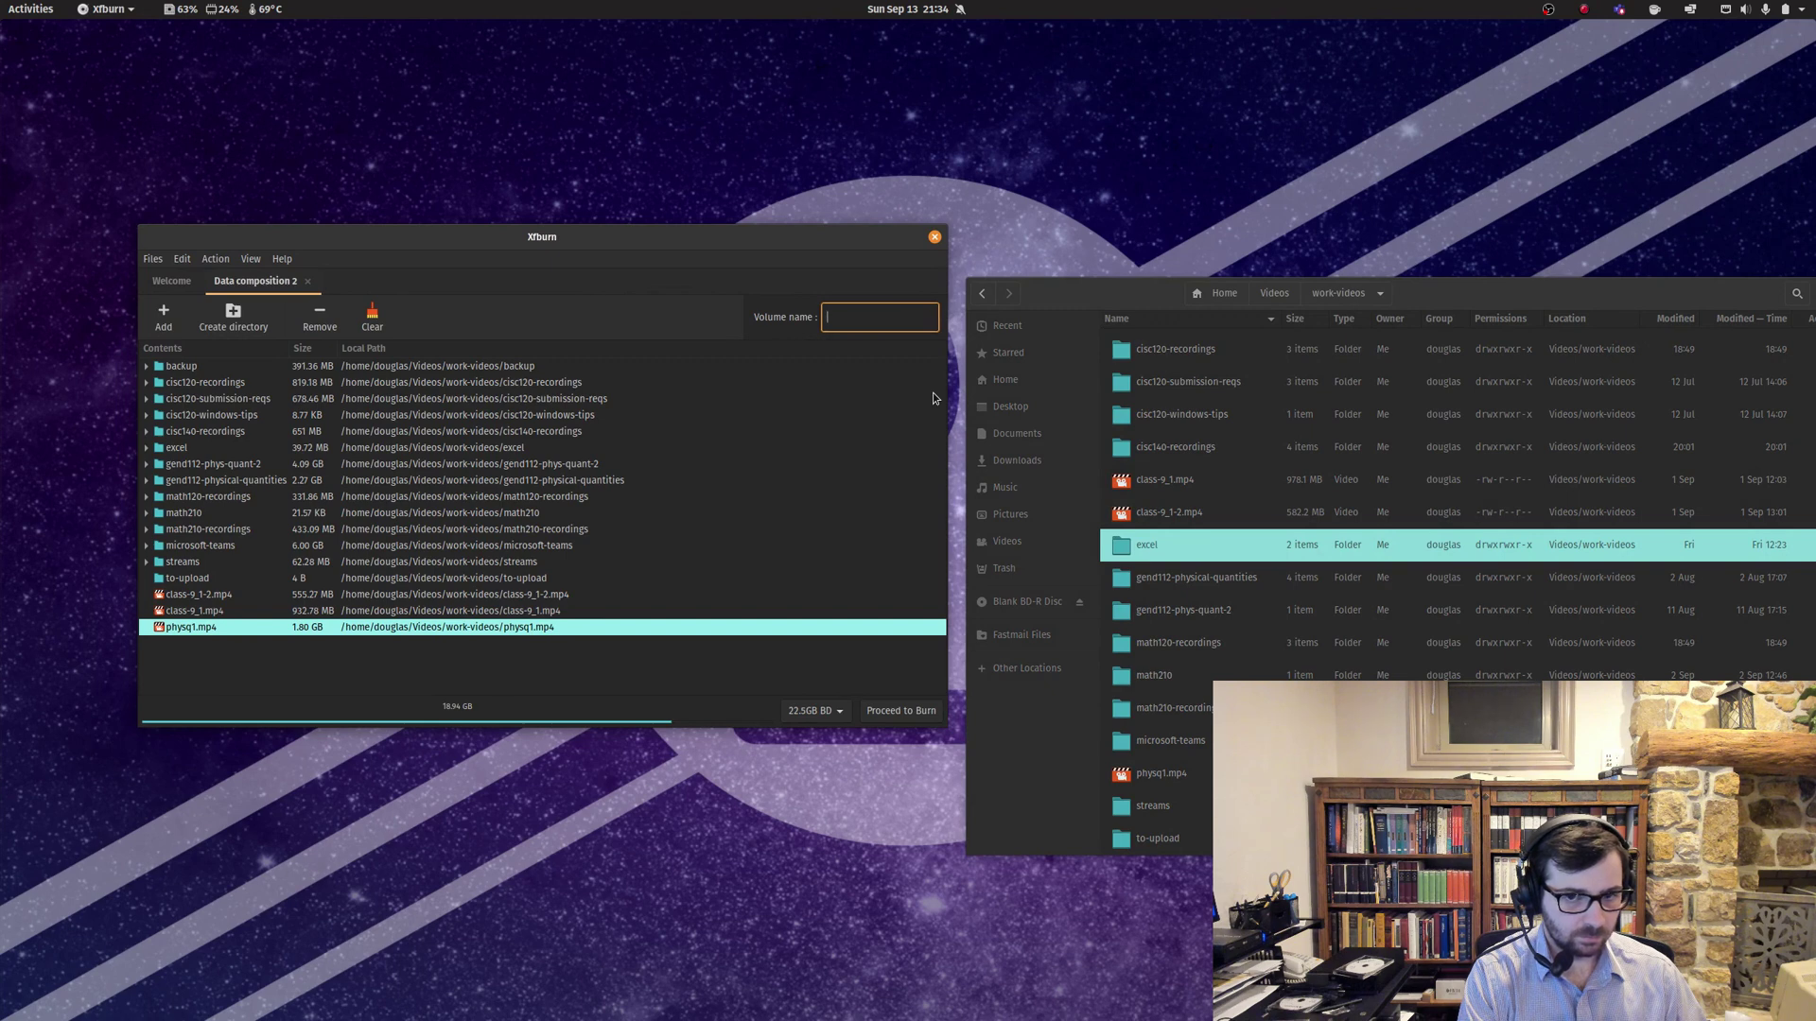
pyautogui.write('Work Videos --')
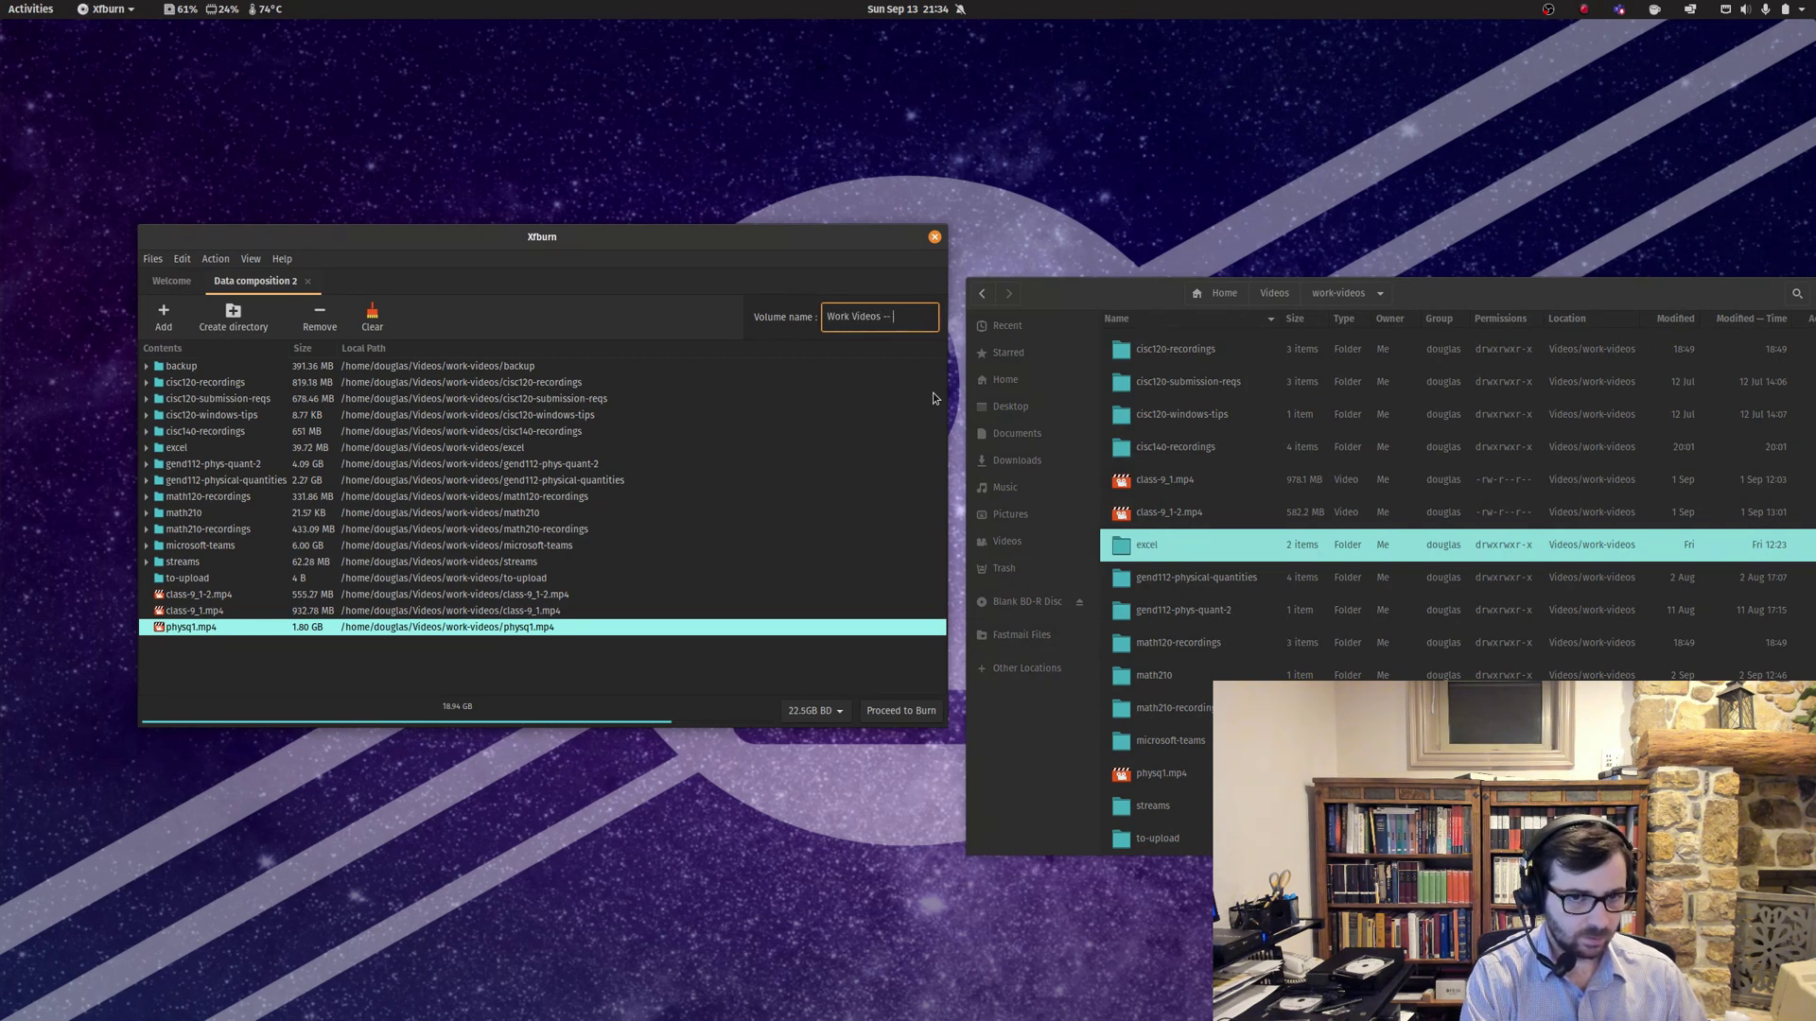
pyautogui.write(' 9/13')
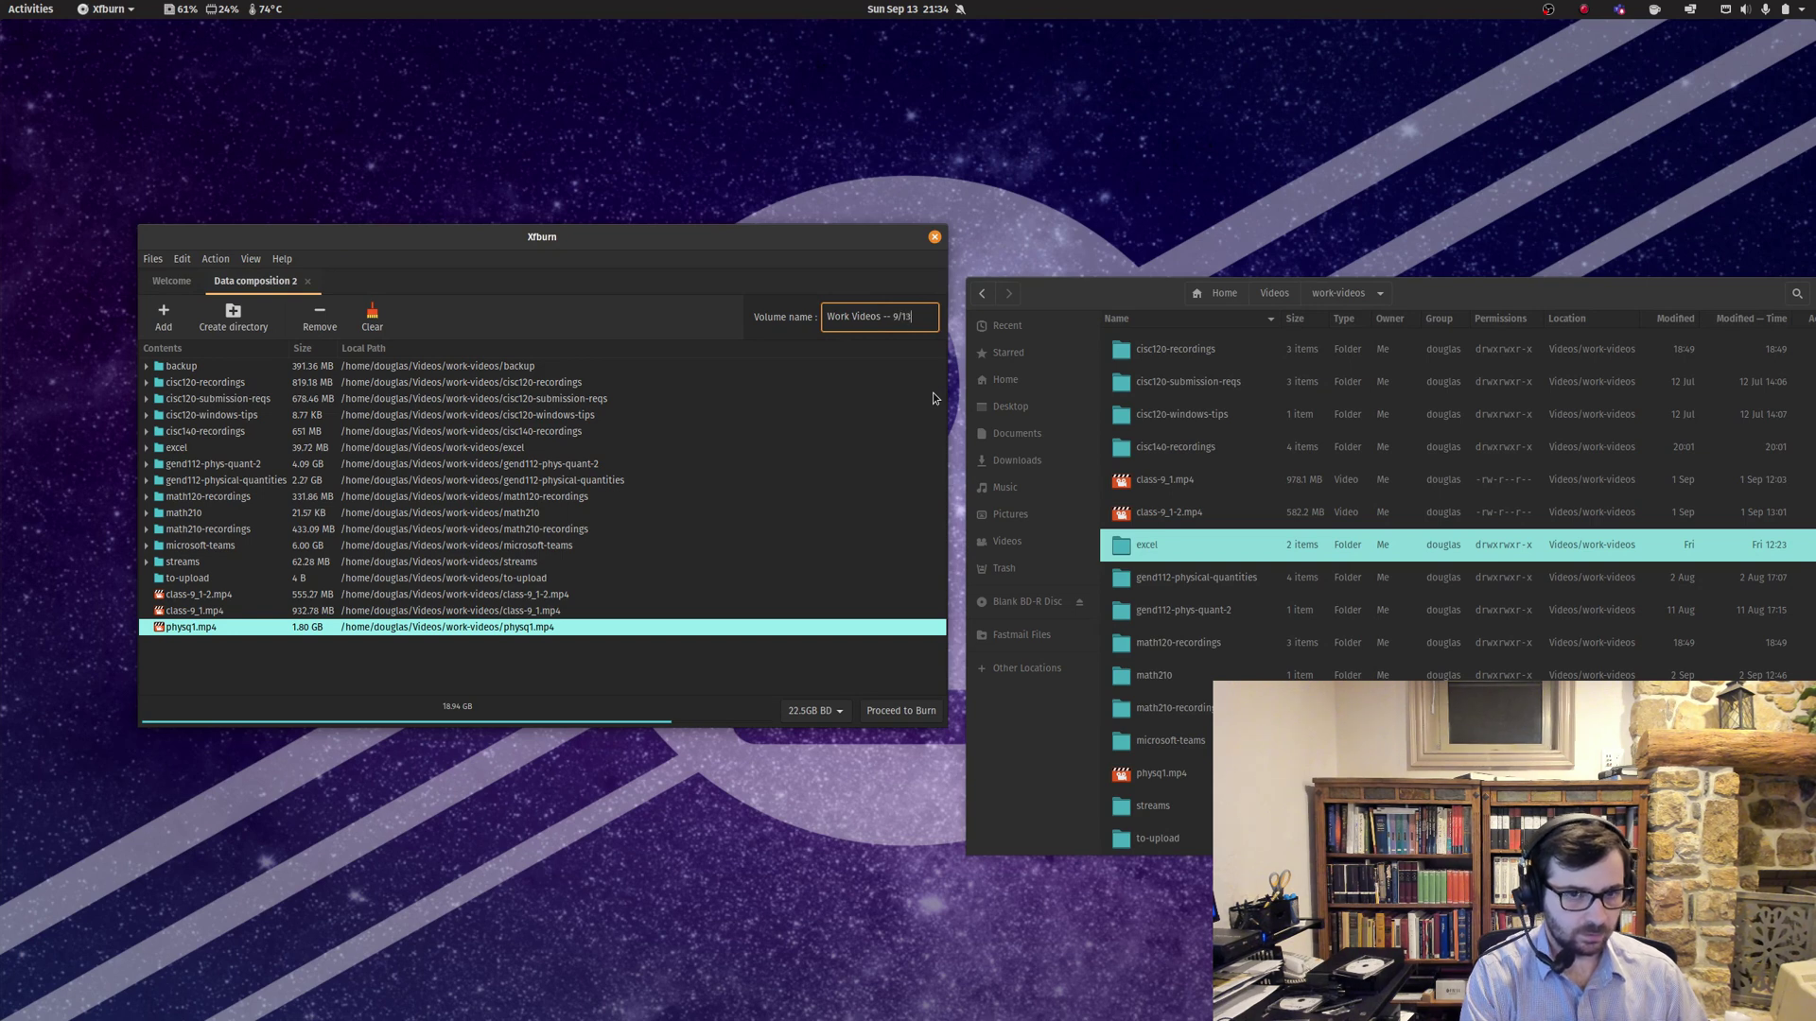
pyautogui.moveTo(576, 242); pyautogui.dragTo(590, 201)
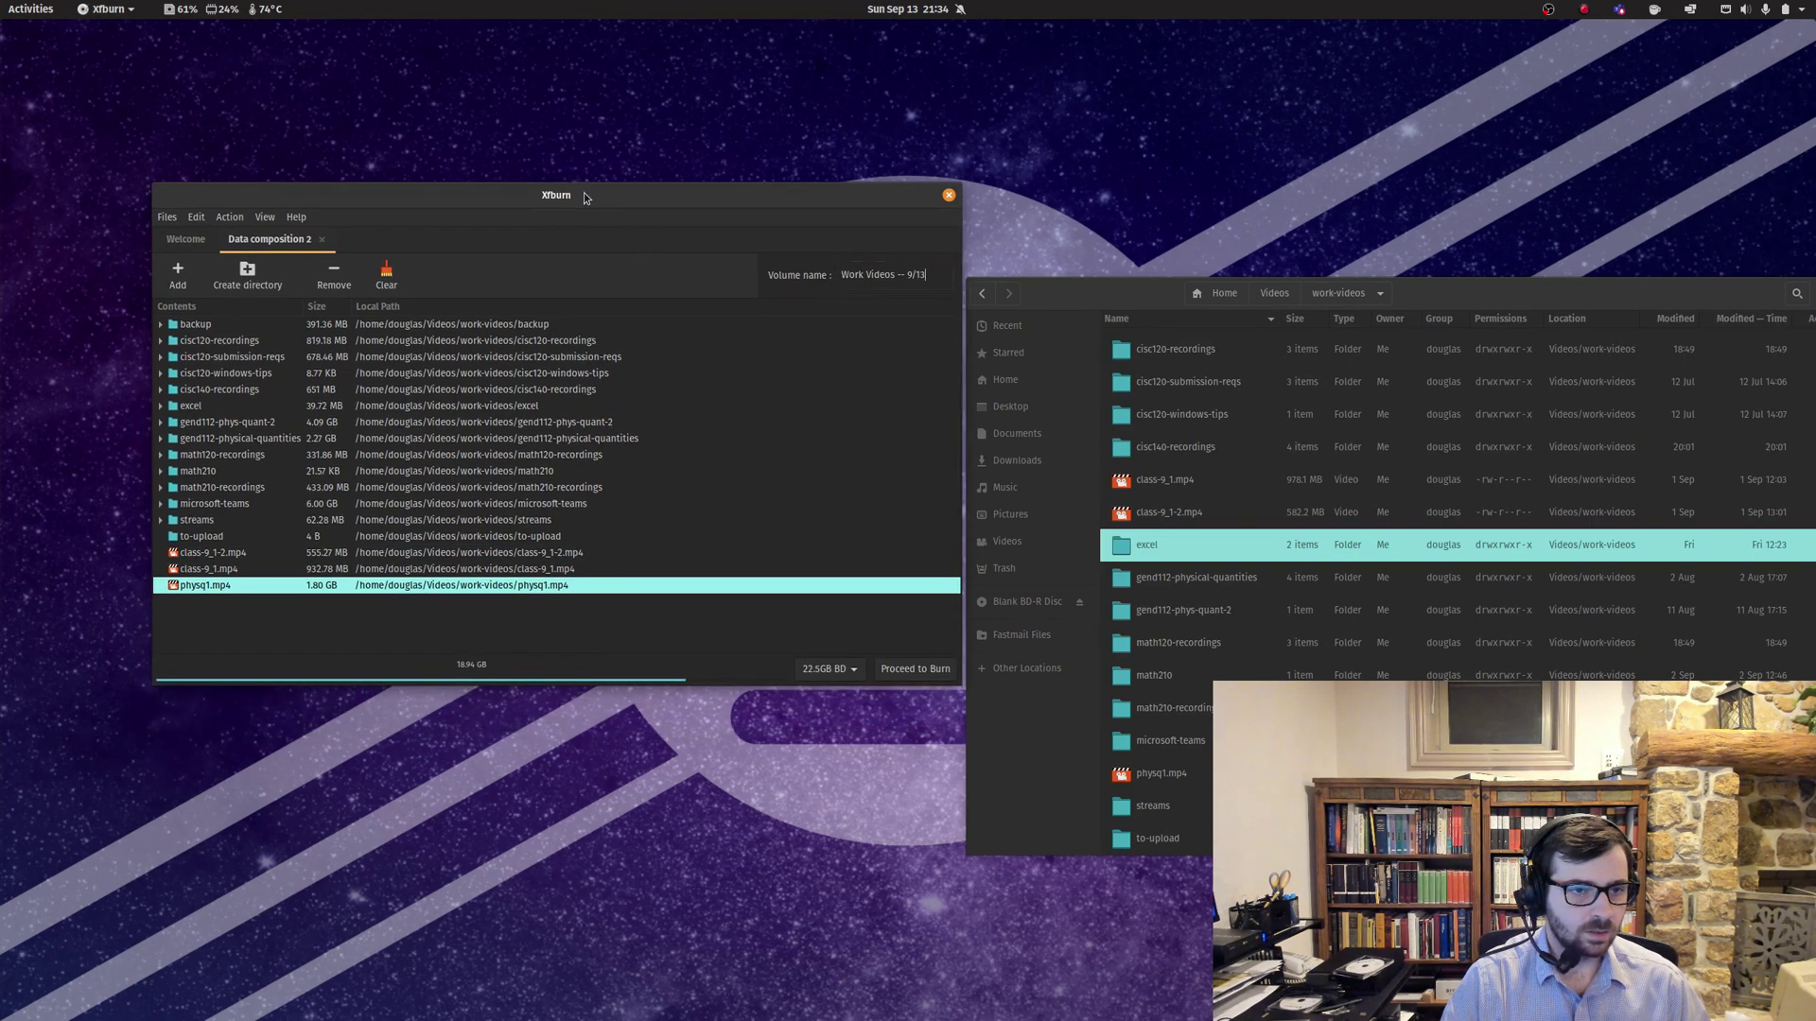
pyautogui.click(917, 669)
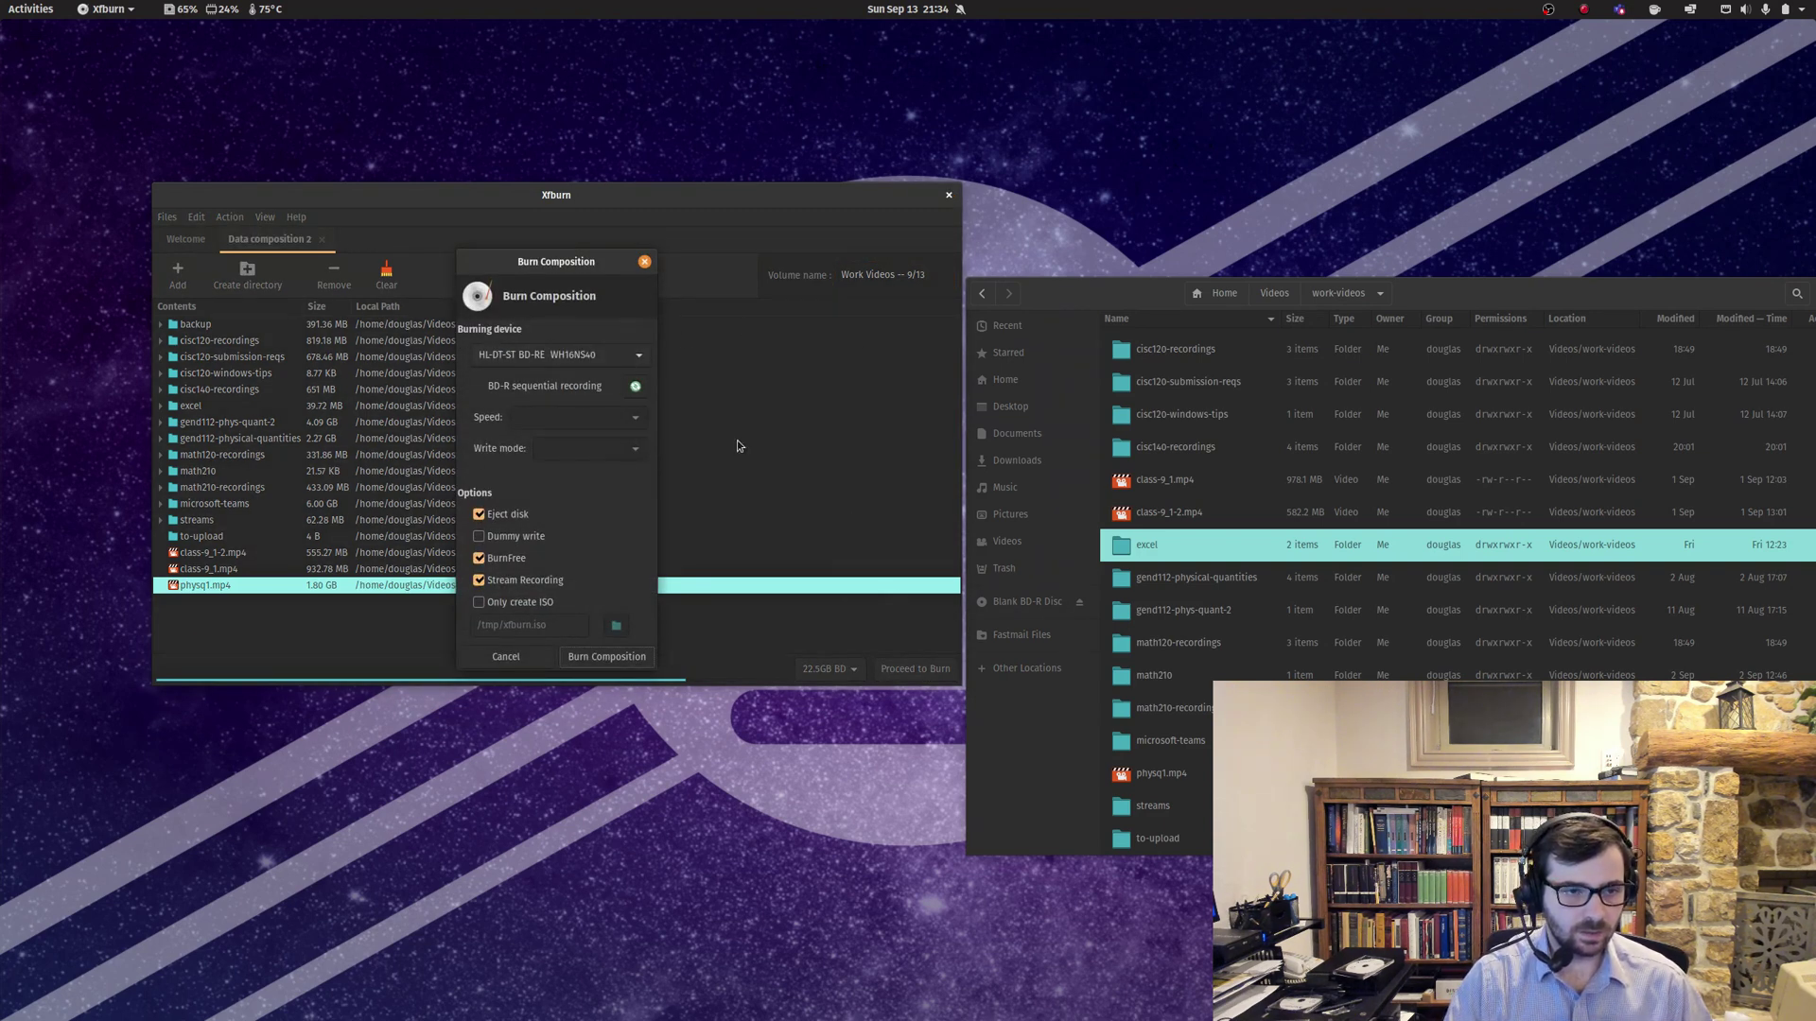
pyautogui.click(641, 361)
pyautogui.click(619, 365)
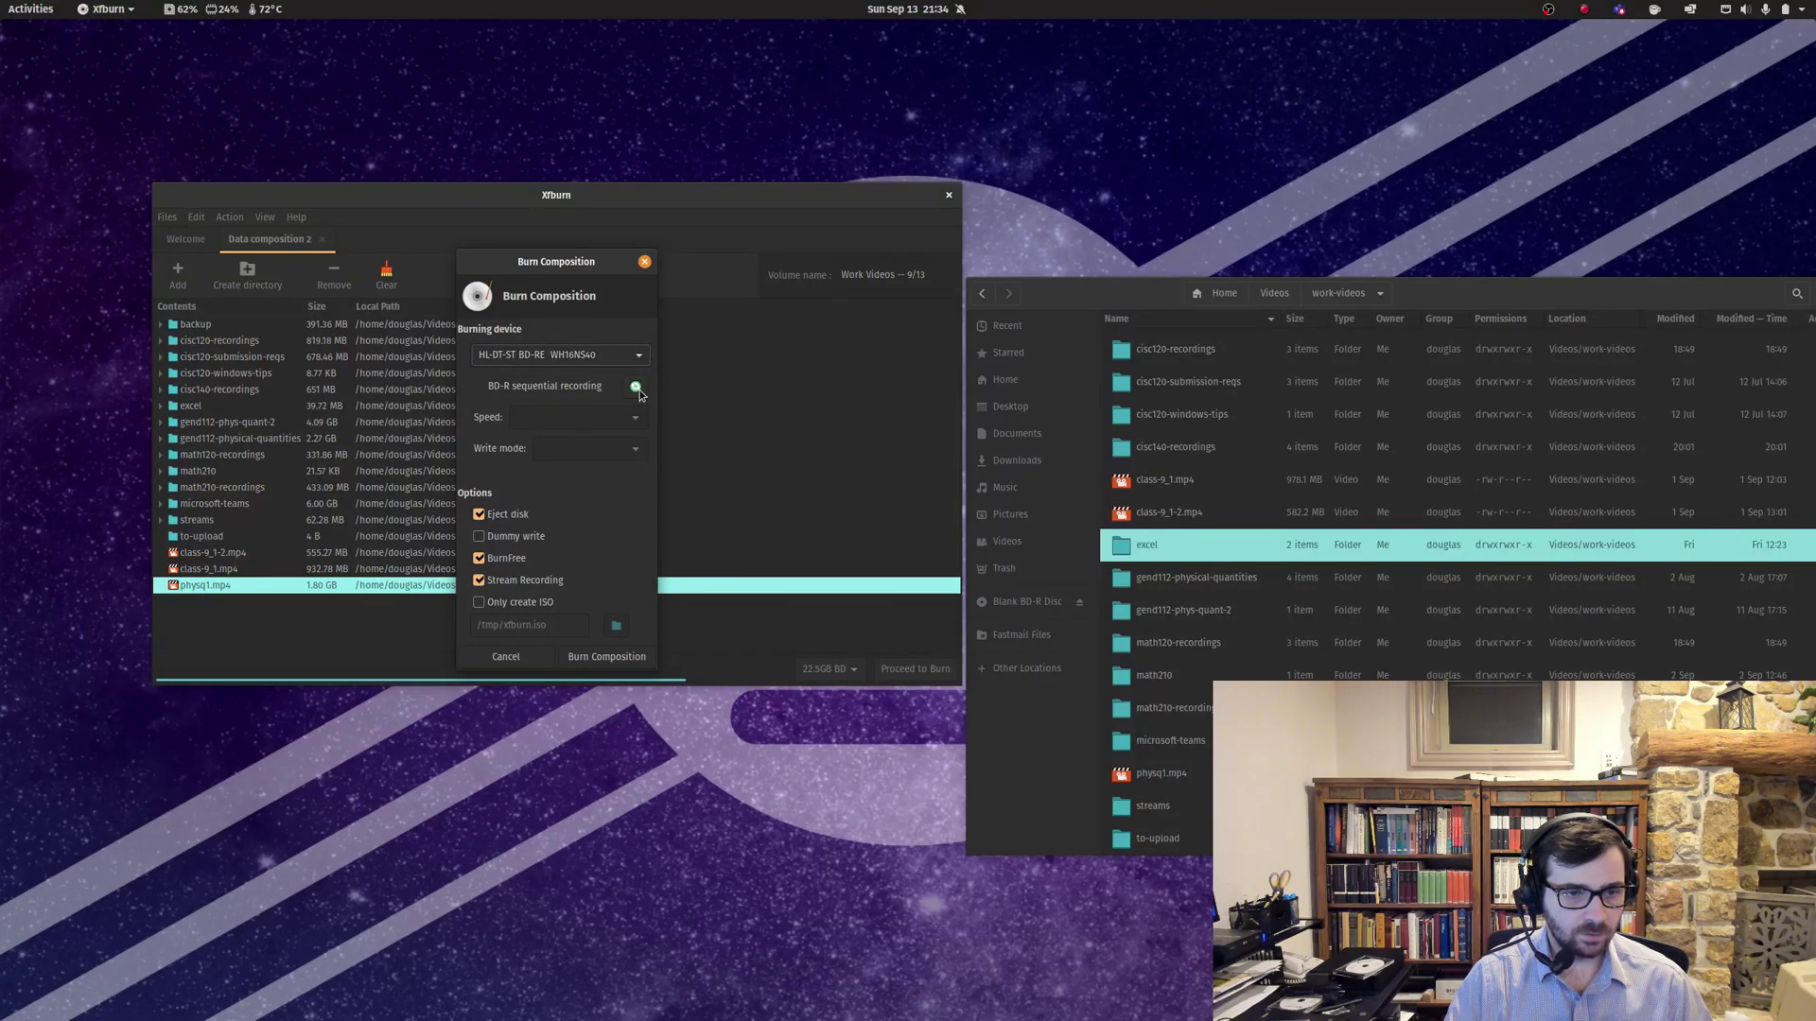
pyautogui.click(637, 389)
pyautogui.click(636, 386)
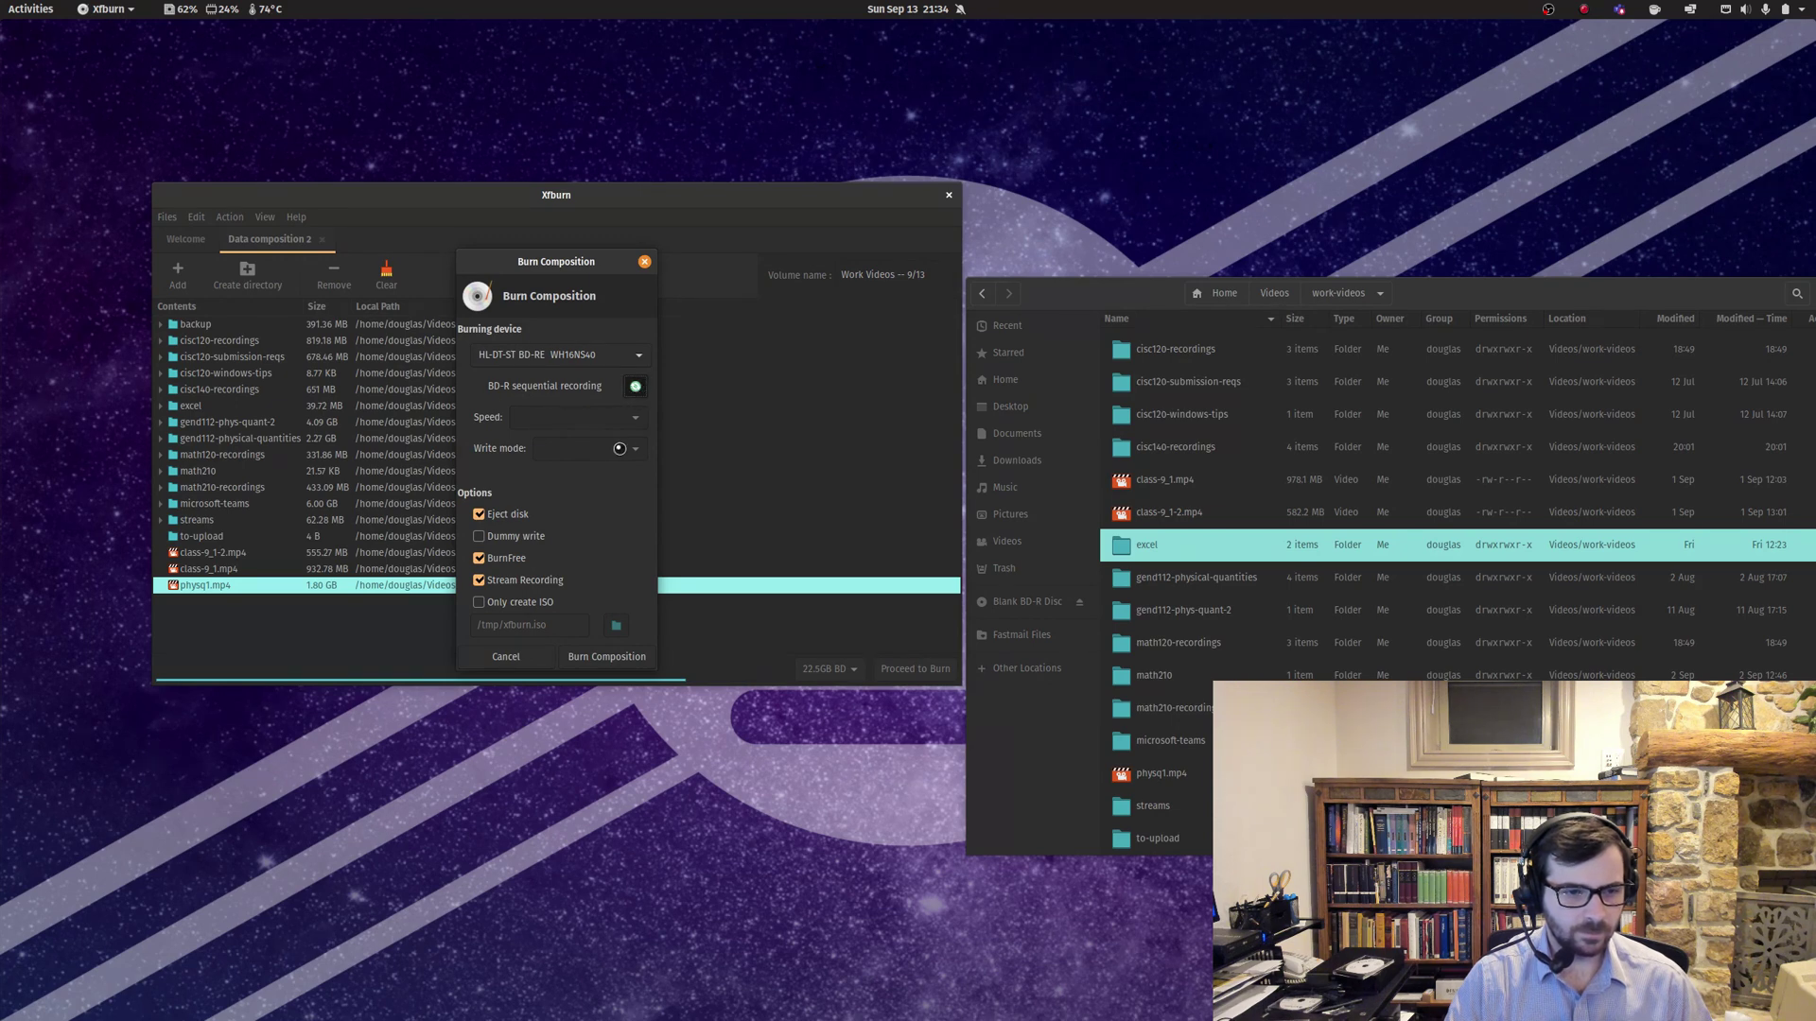
pyautogui.click(635, 384)
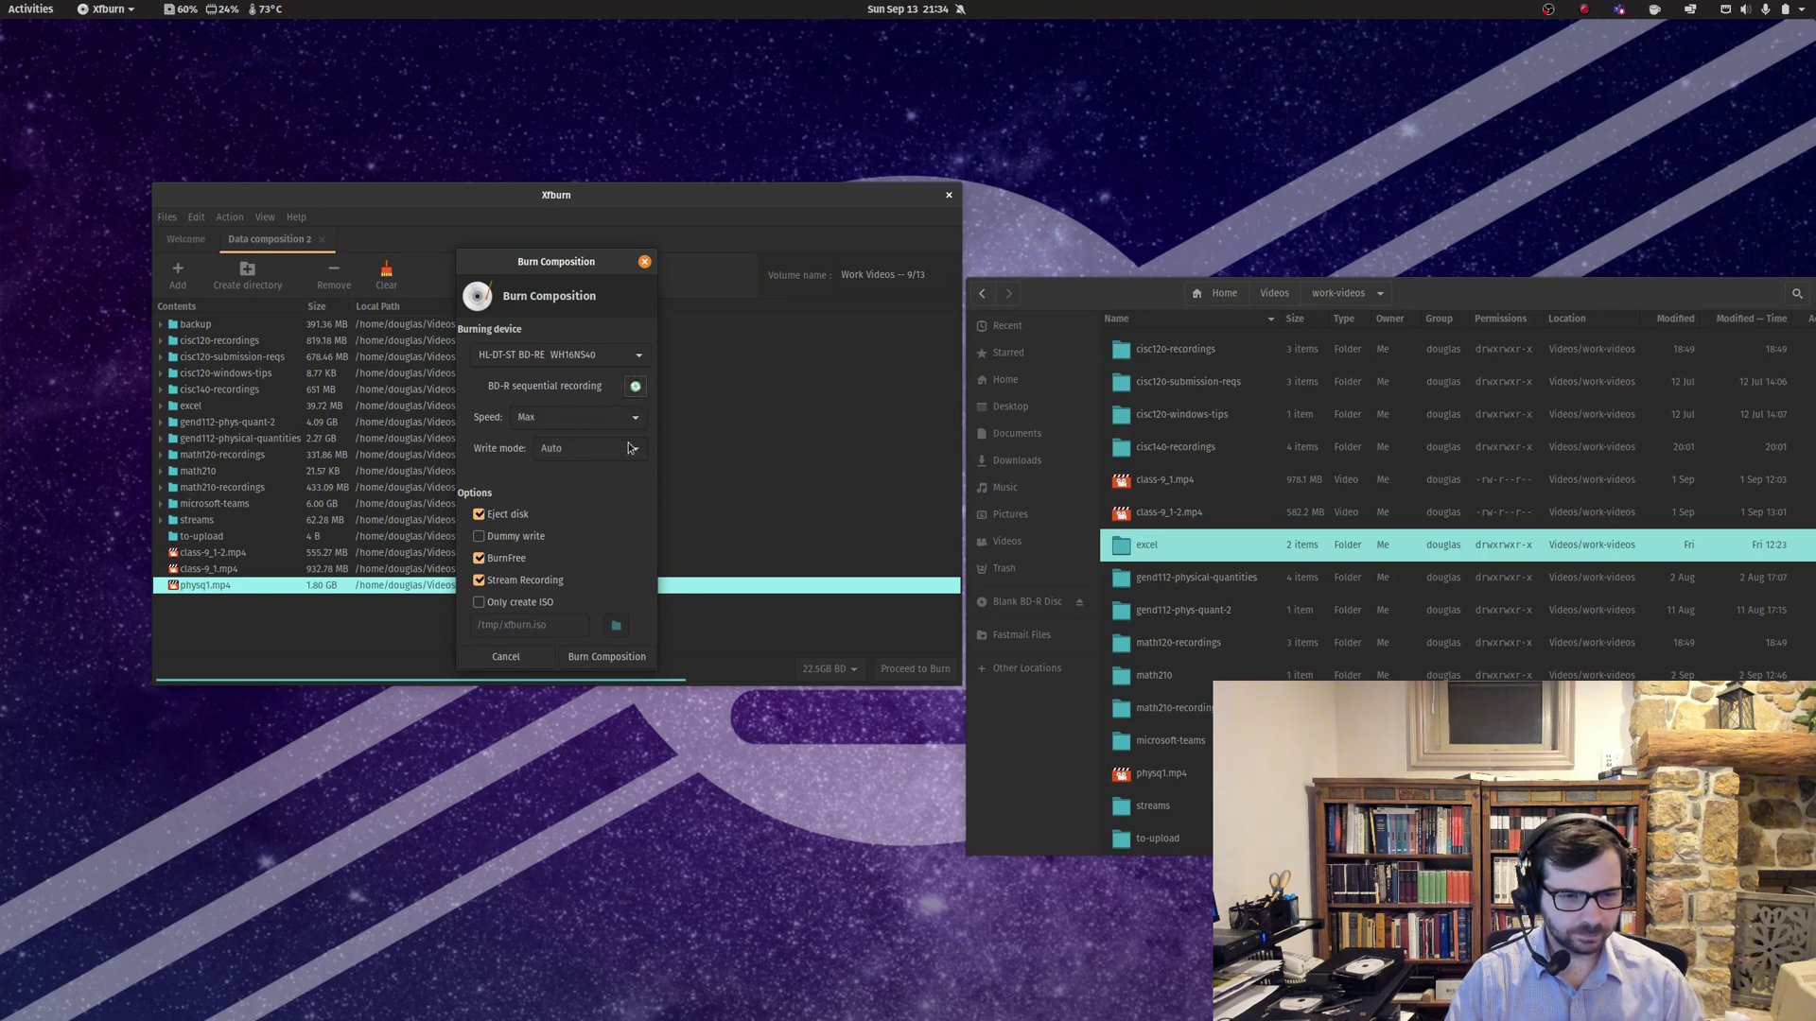
pyautogui.click(640, 420)
pyautogui.click(640, 417)
pyautogui.click(643, 450)
pyautogui.click(645, 452)
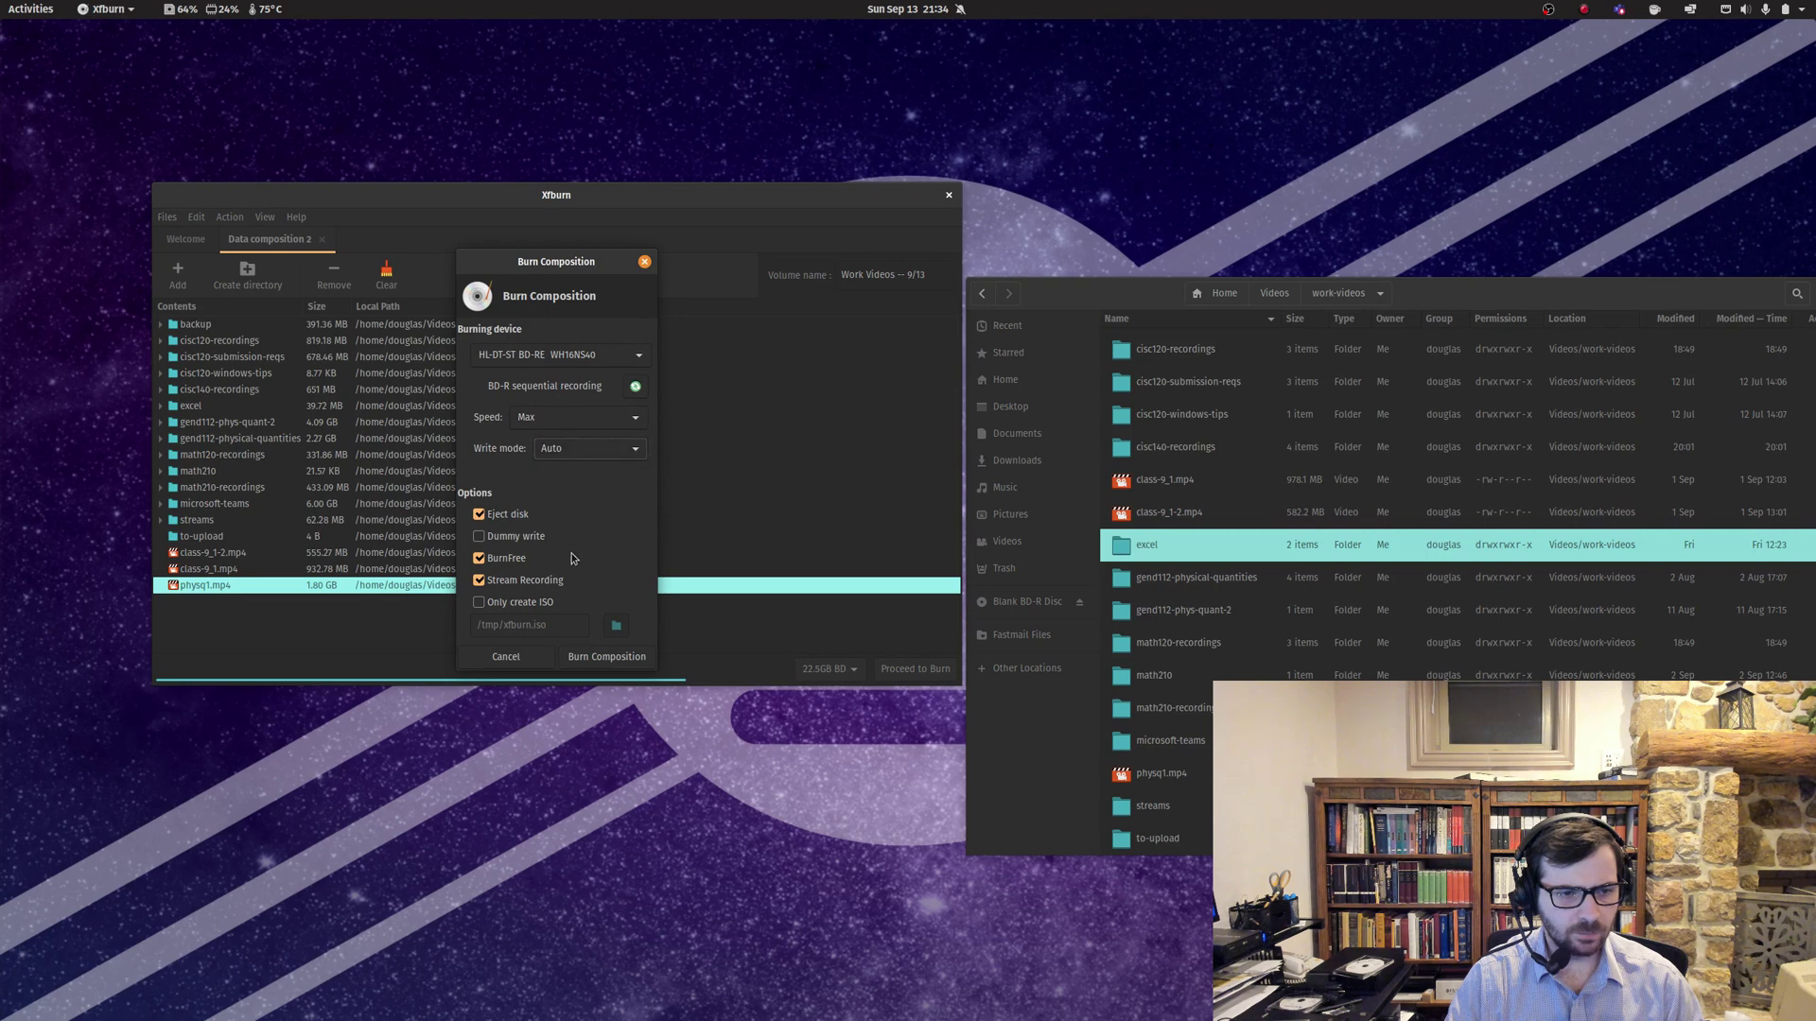
pyautogui.click(610, 418)
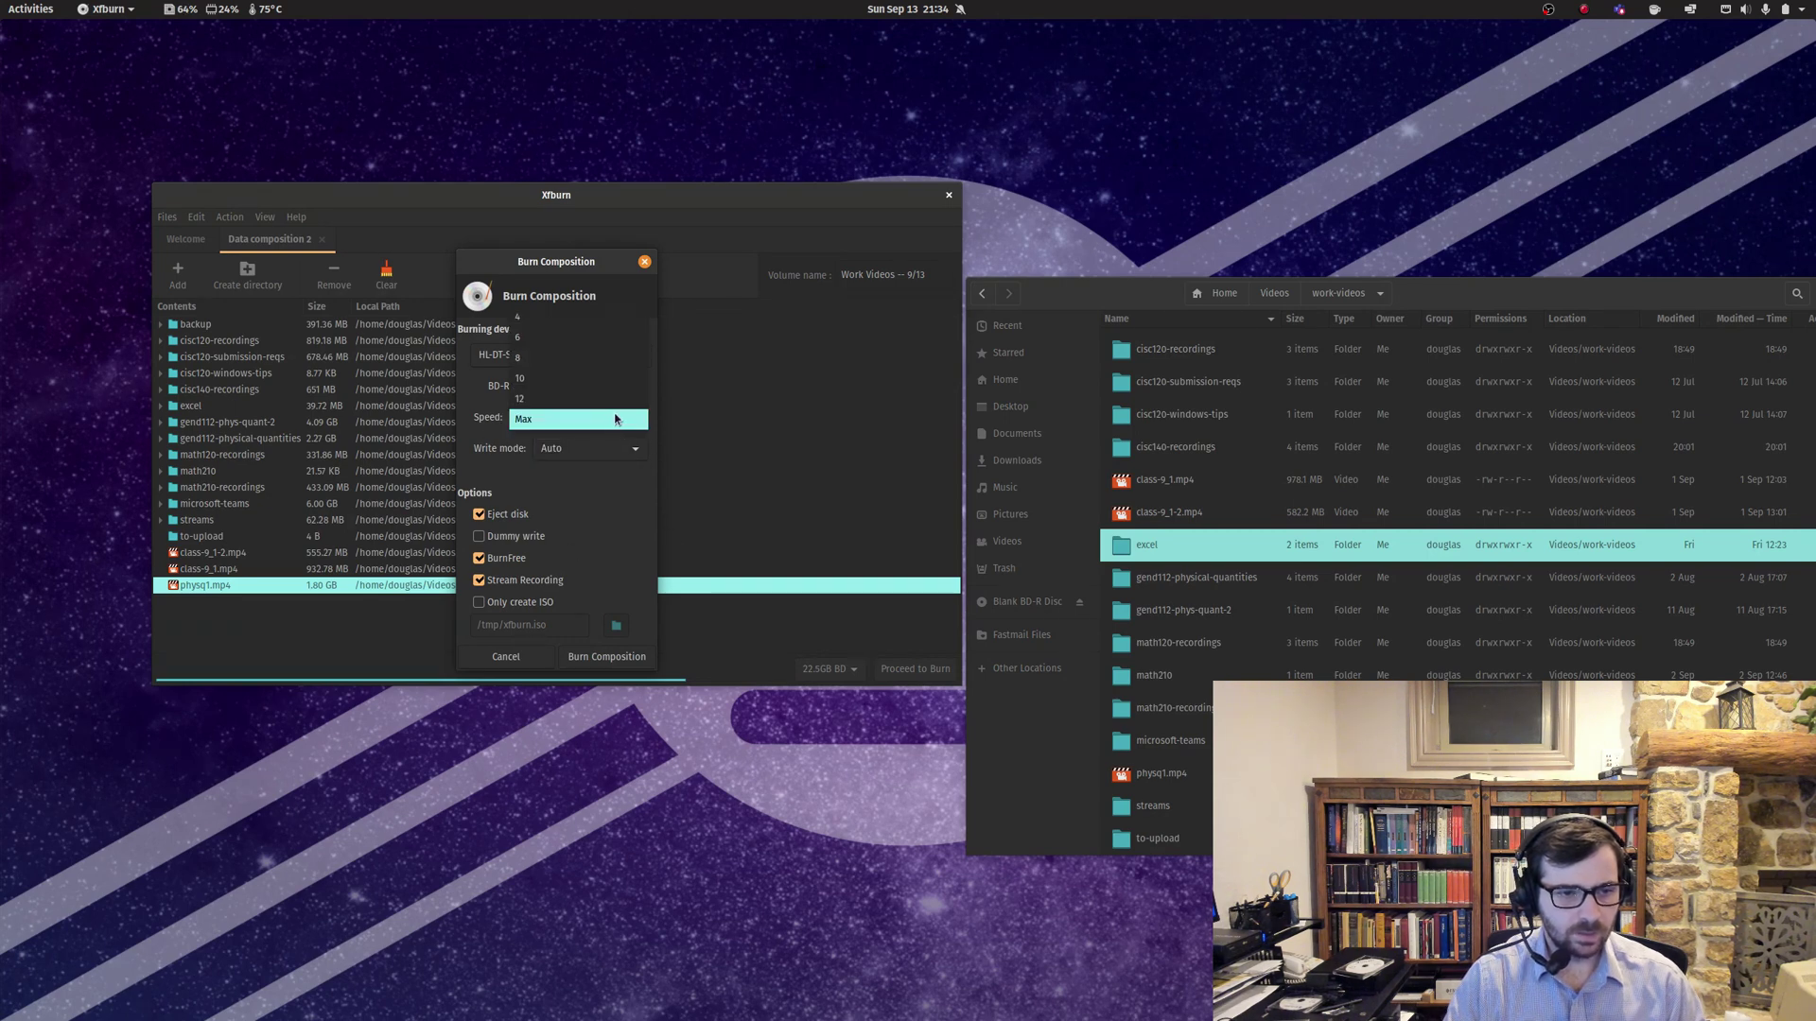
pyautogui.click(600, 420)
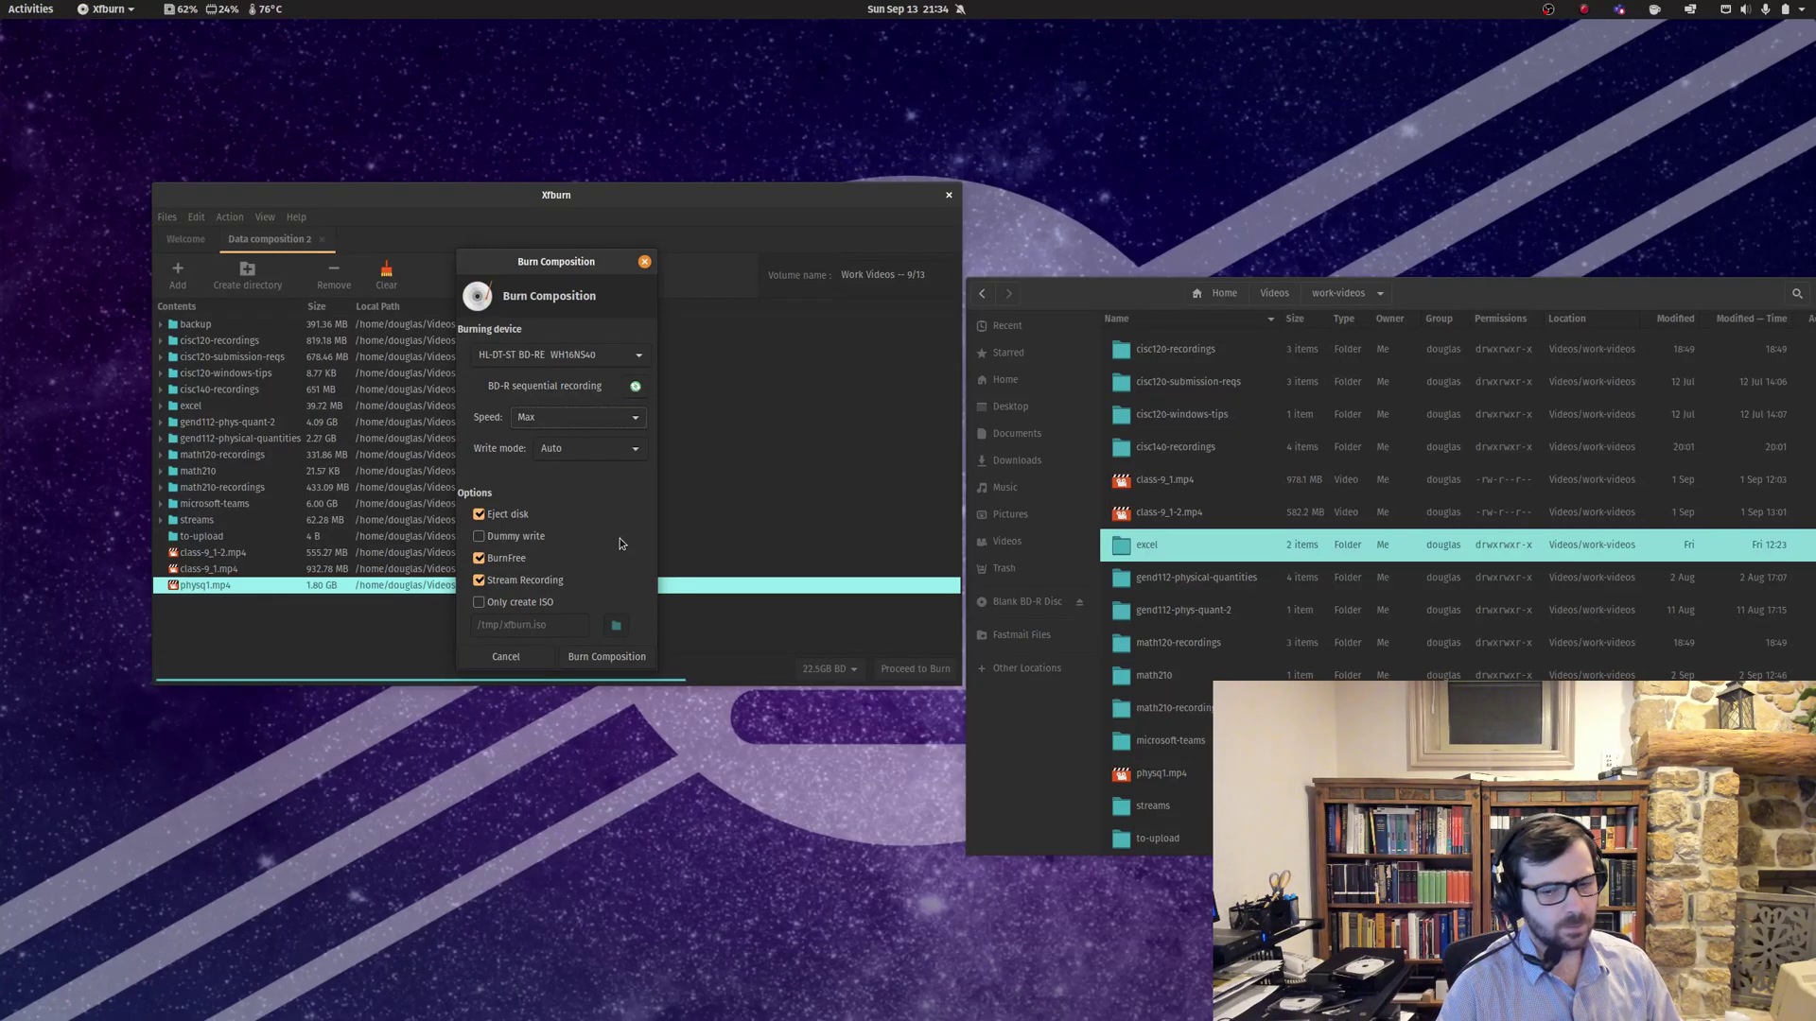
pyautogui.click(636, 418)
pyautogui.click(632, 419)
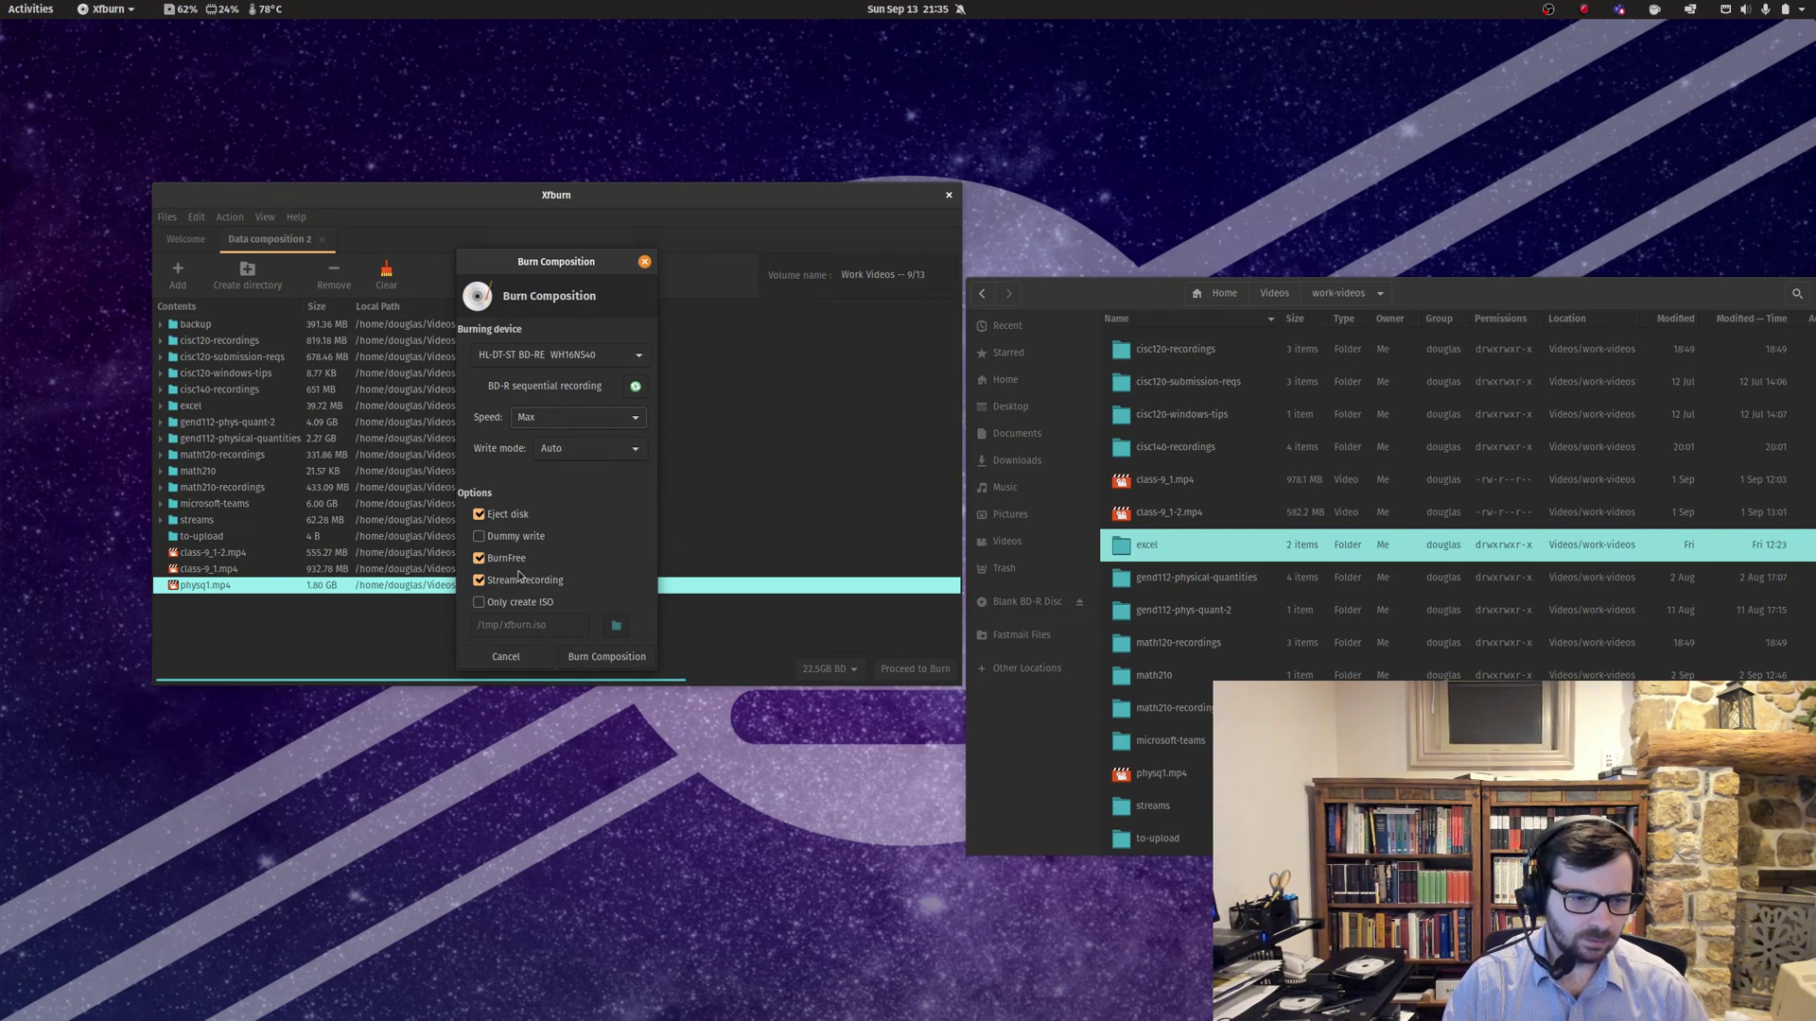
# Burn the Work Videos -- 9/13 composition to the Blu-ray until progress reads completed.
pyautogui.click(621, 656)
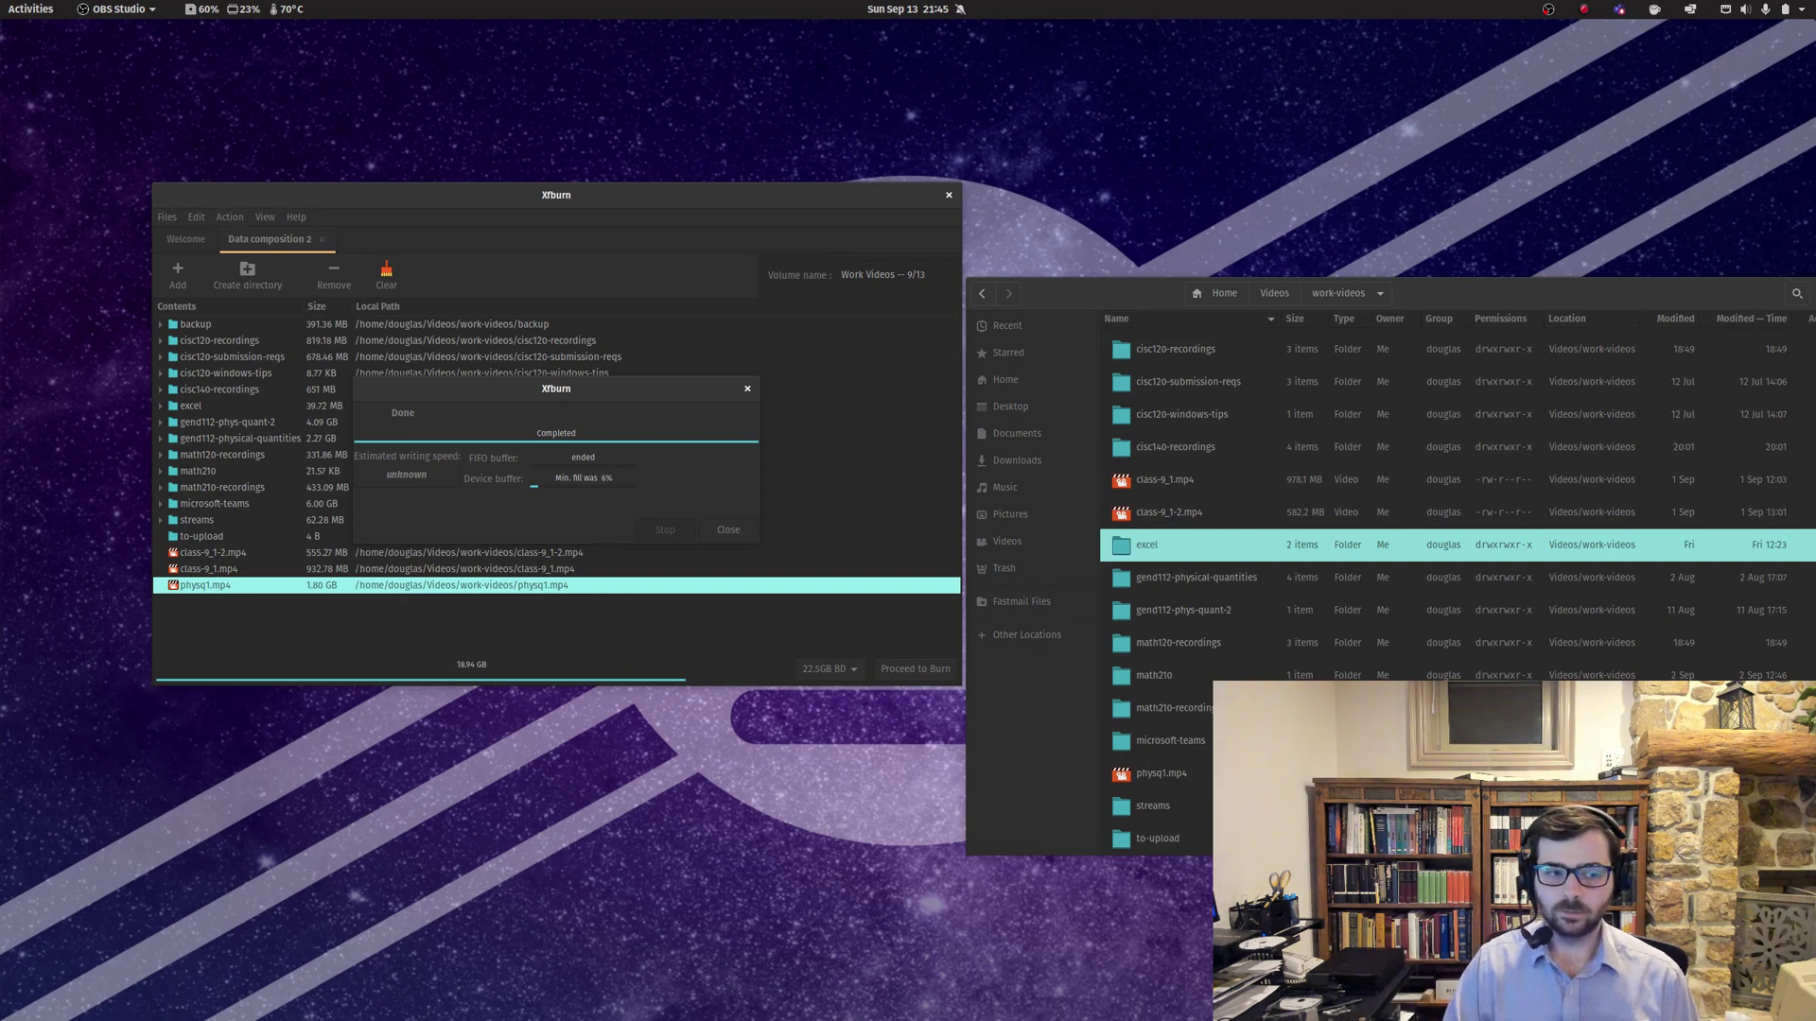
# Dismiss the burn-complete notice and bring the Files window, listing the burned Work Videos disc, over Xfburn.
pyautogui.click(728, 530)
pyautogui.moveTo(617, 196); pyautogui.dragTo(539, 159)
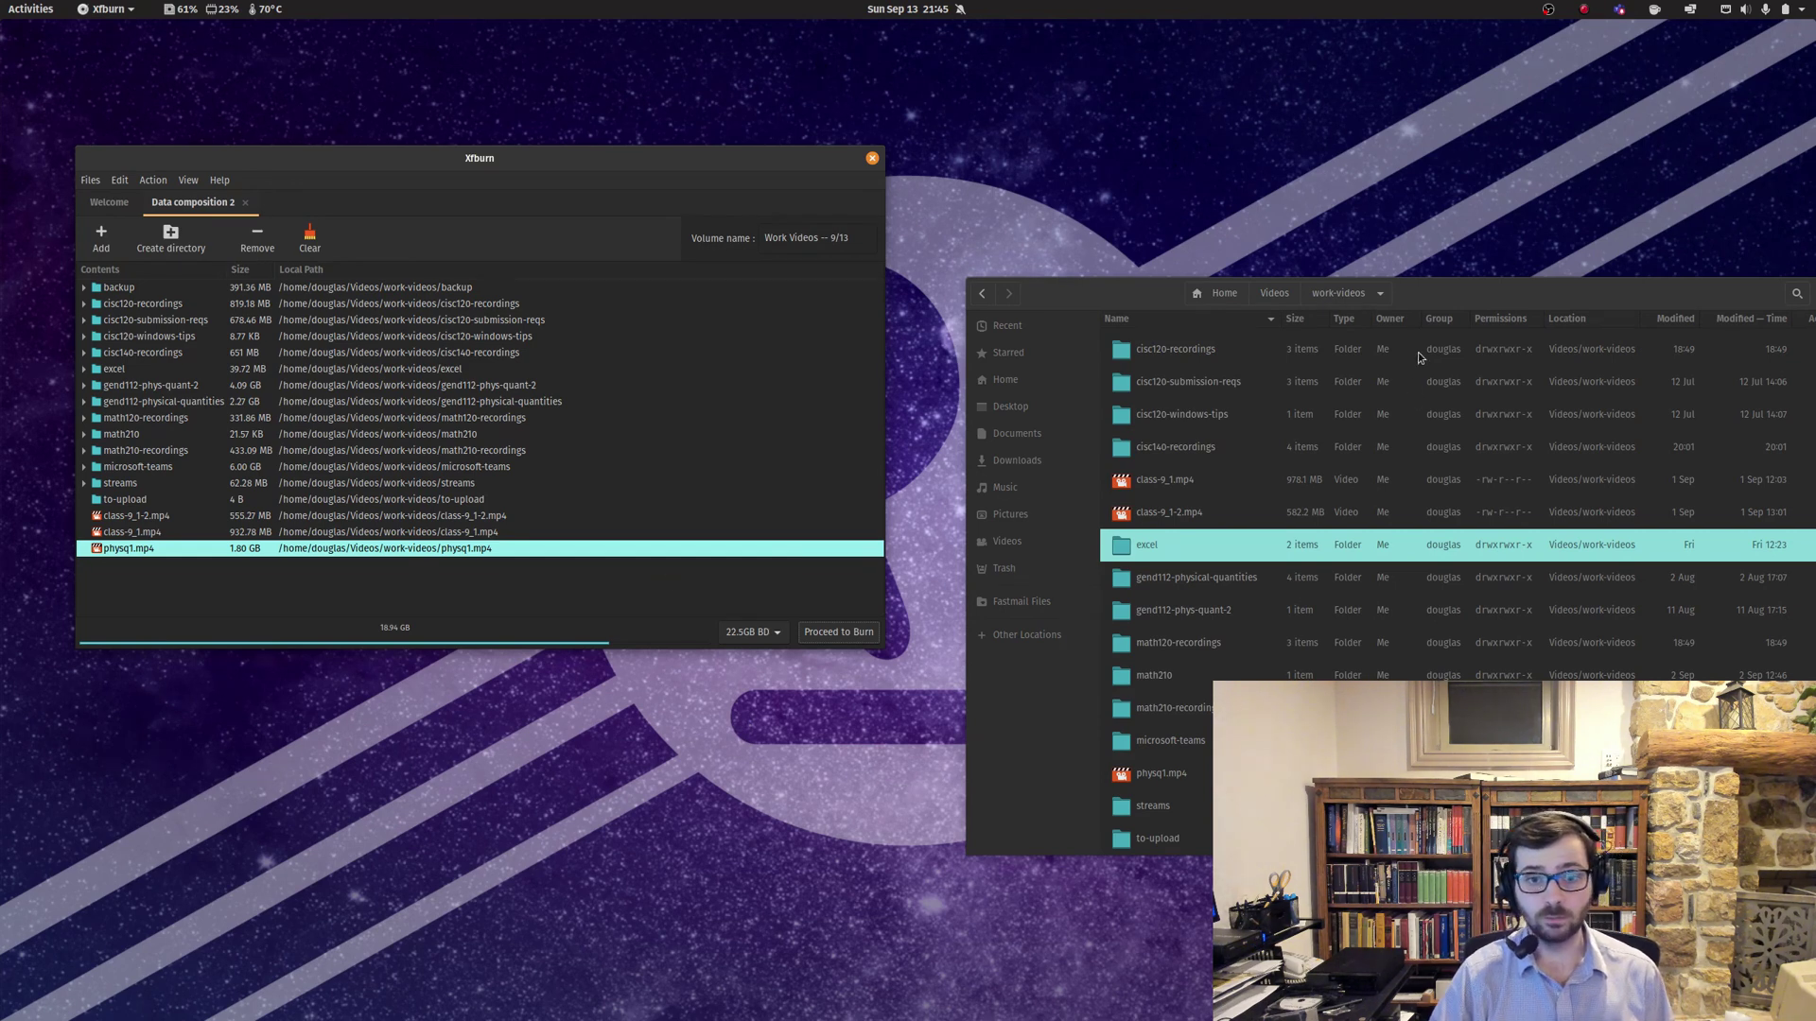
pyautogui.moveTo(1494, 299); pyautogui.dragTo(1208, 103)
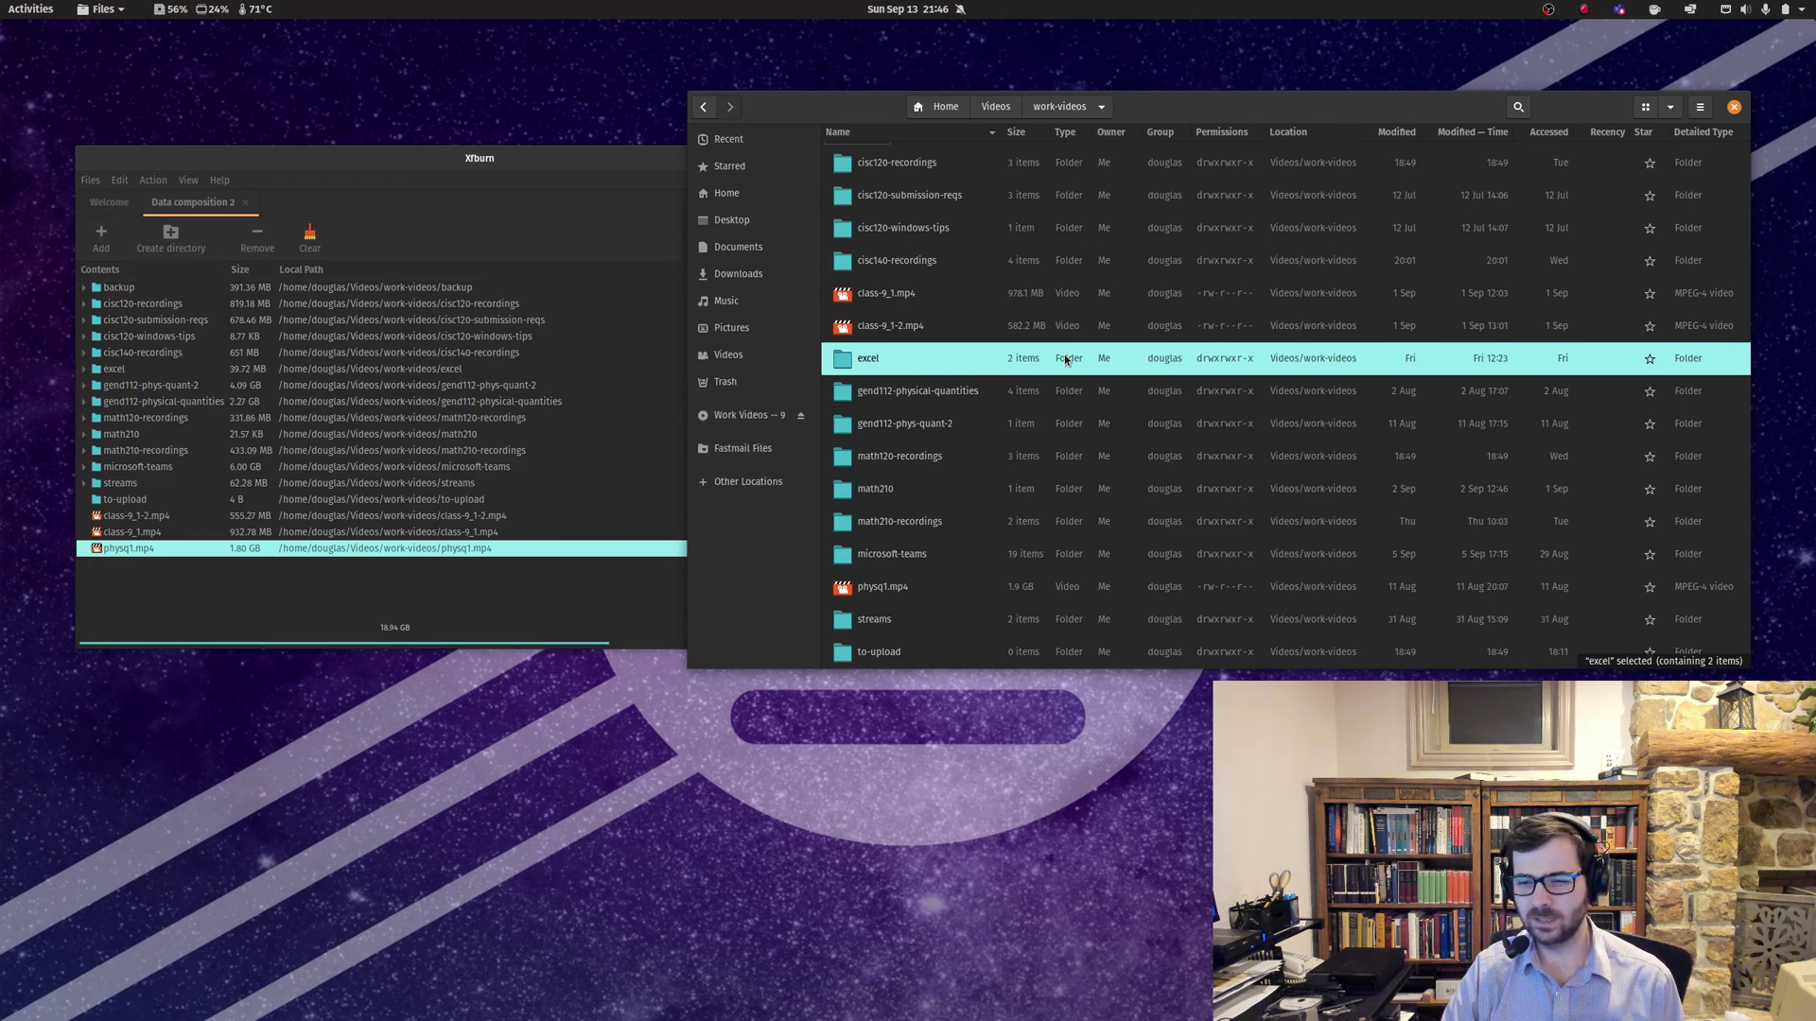
pyautogui.moveTo(805, 116); pyautogui.dragTo(759, 96)
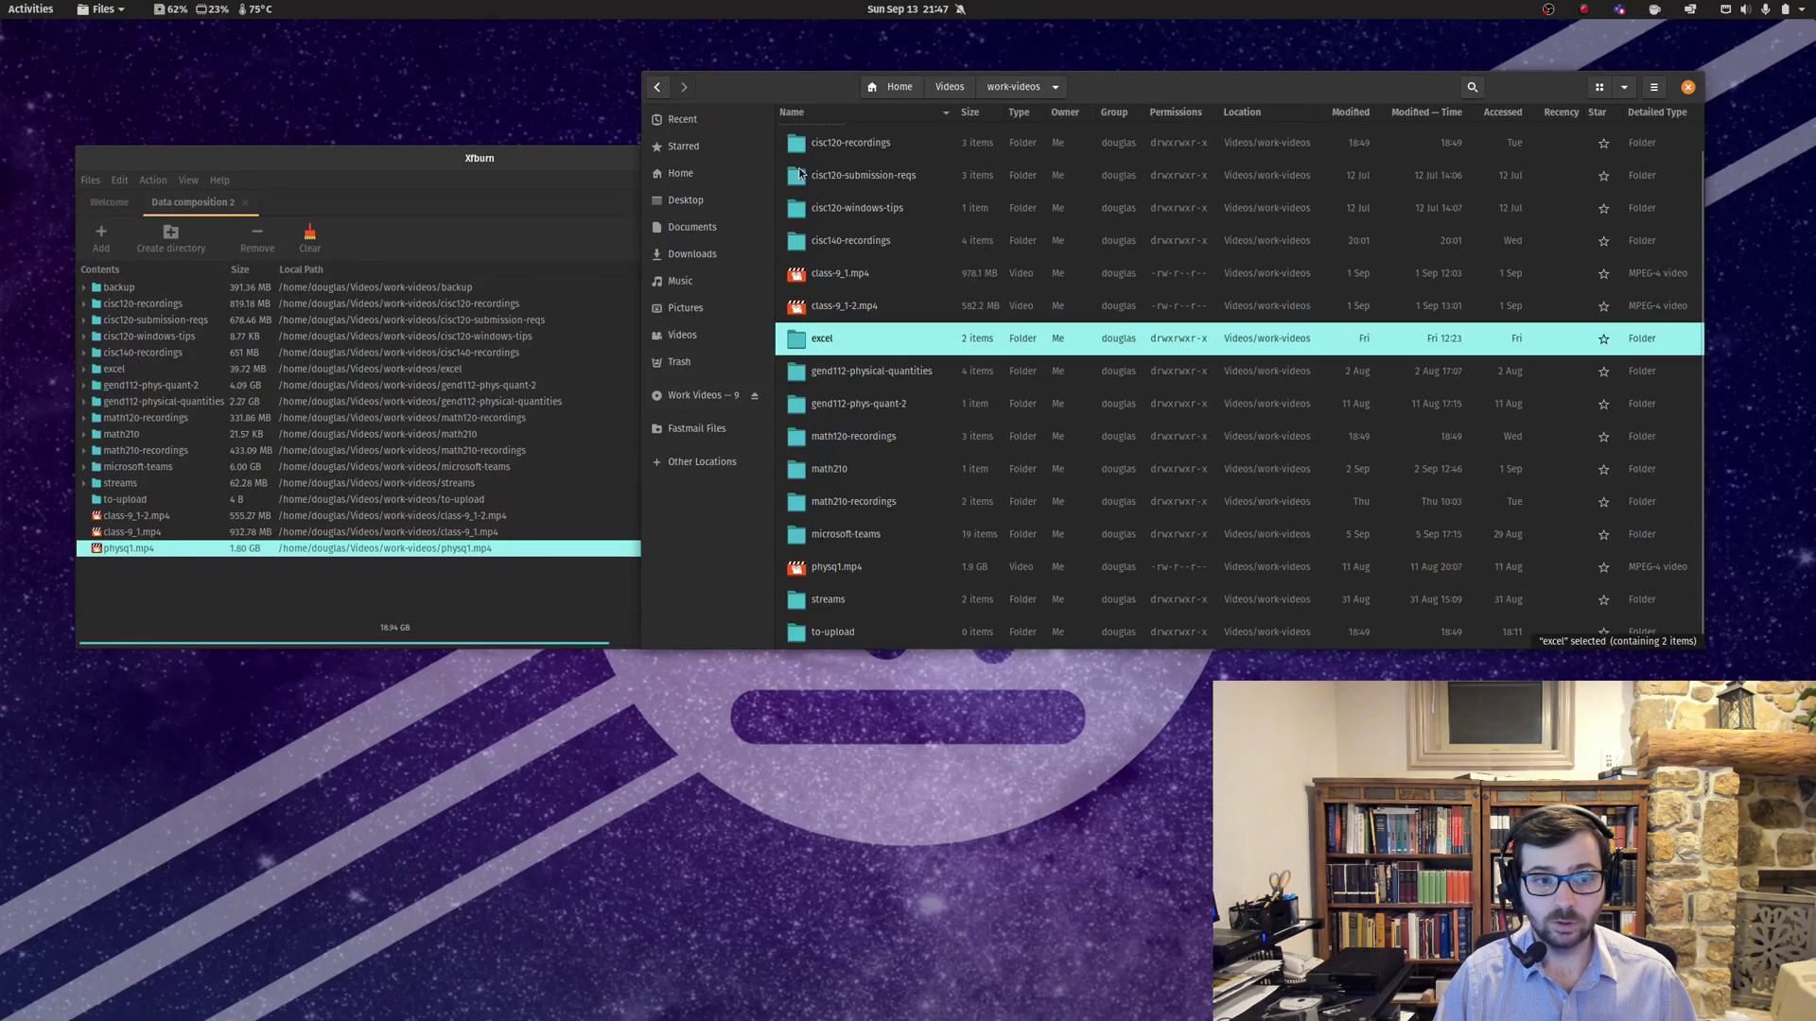
pyautogui.moveTo(783, 88); pyautogui.dragTo(761, 121)
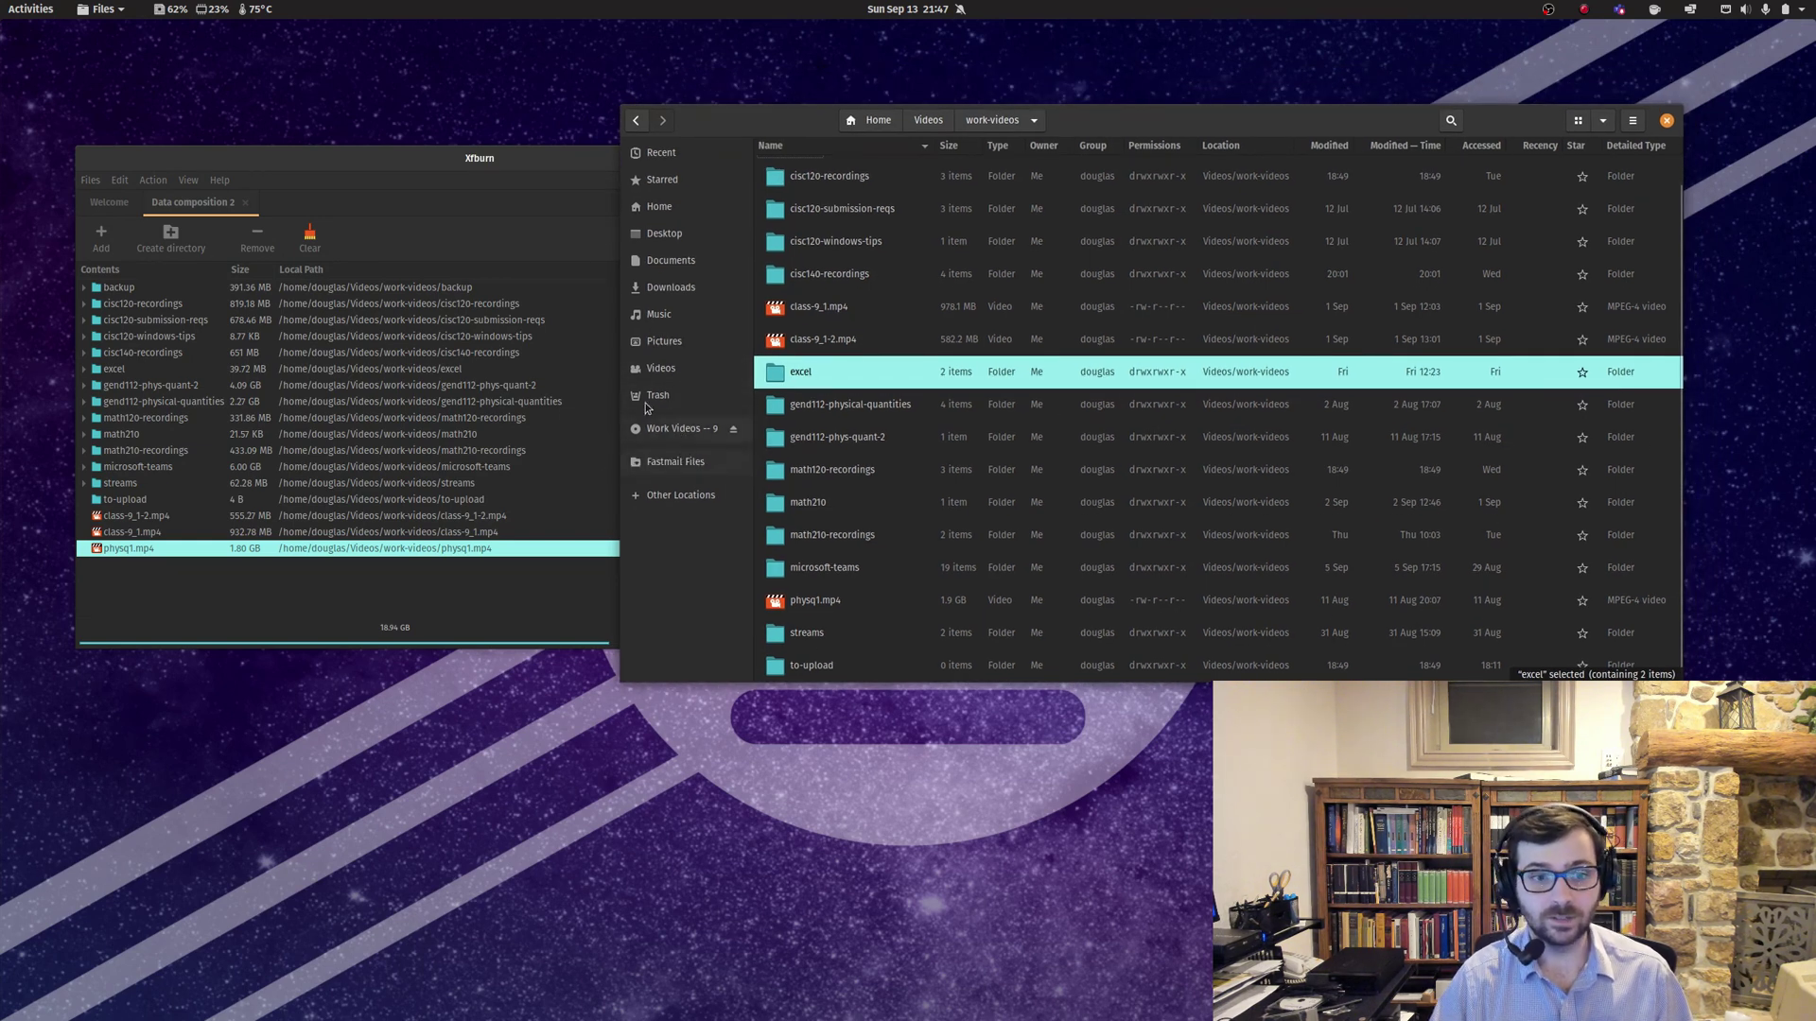
# Open the disc's excel folder and launch the intro-excel-2020-09-11_12.23.56.mp4 clip.
pyautogui.click(671, 430)
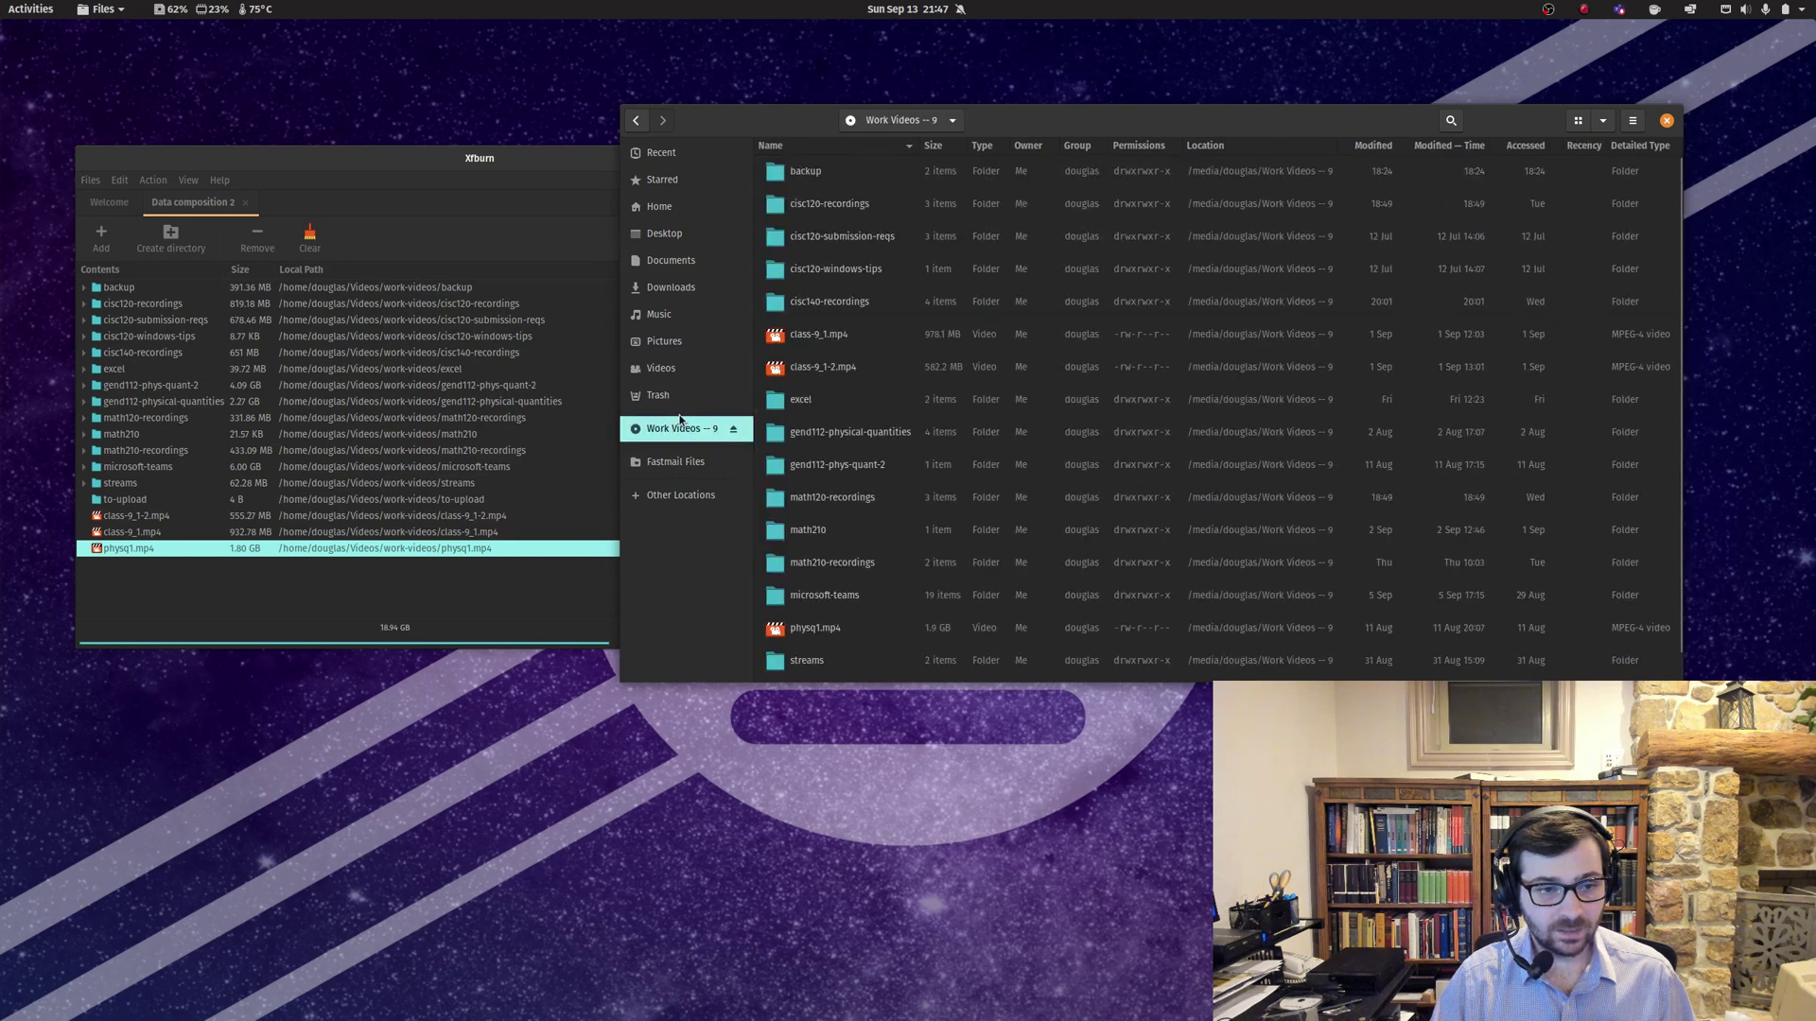
pyautogui.moveTo(1088, 137); pyautogui.dragTo(1033, 128)
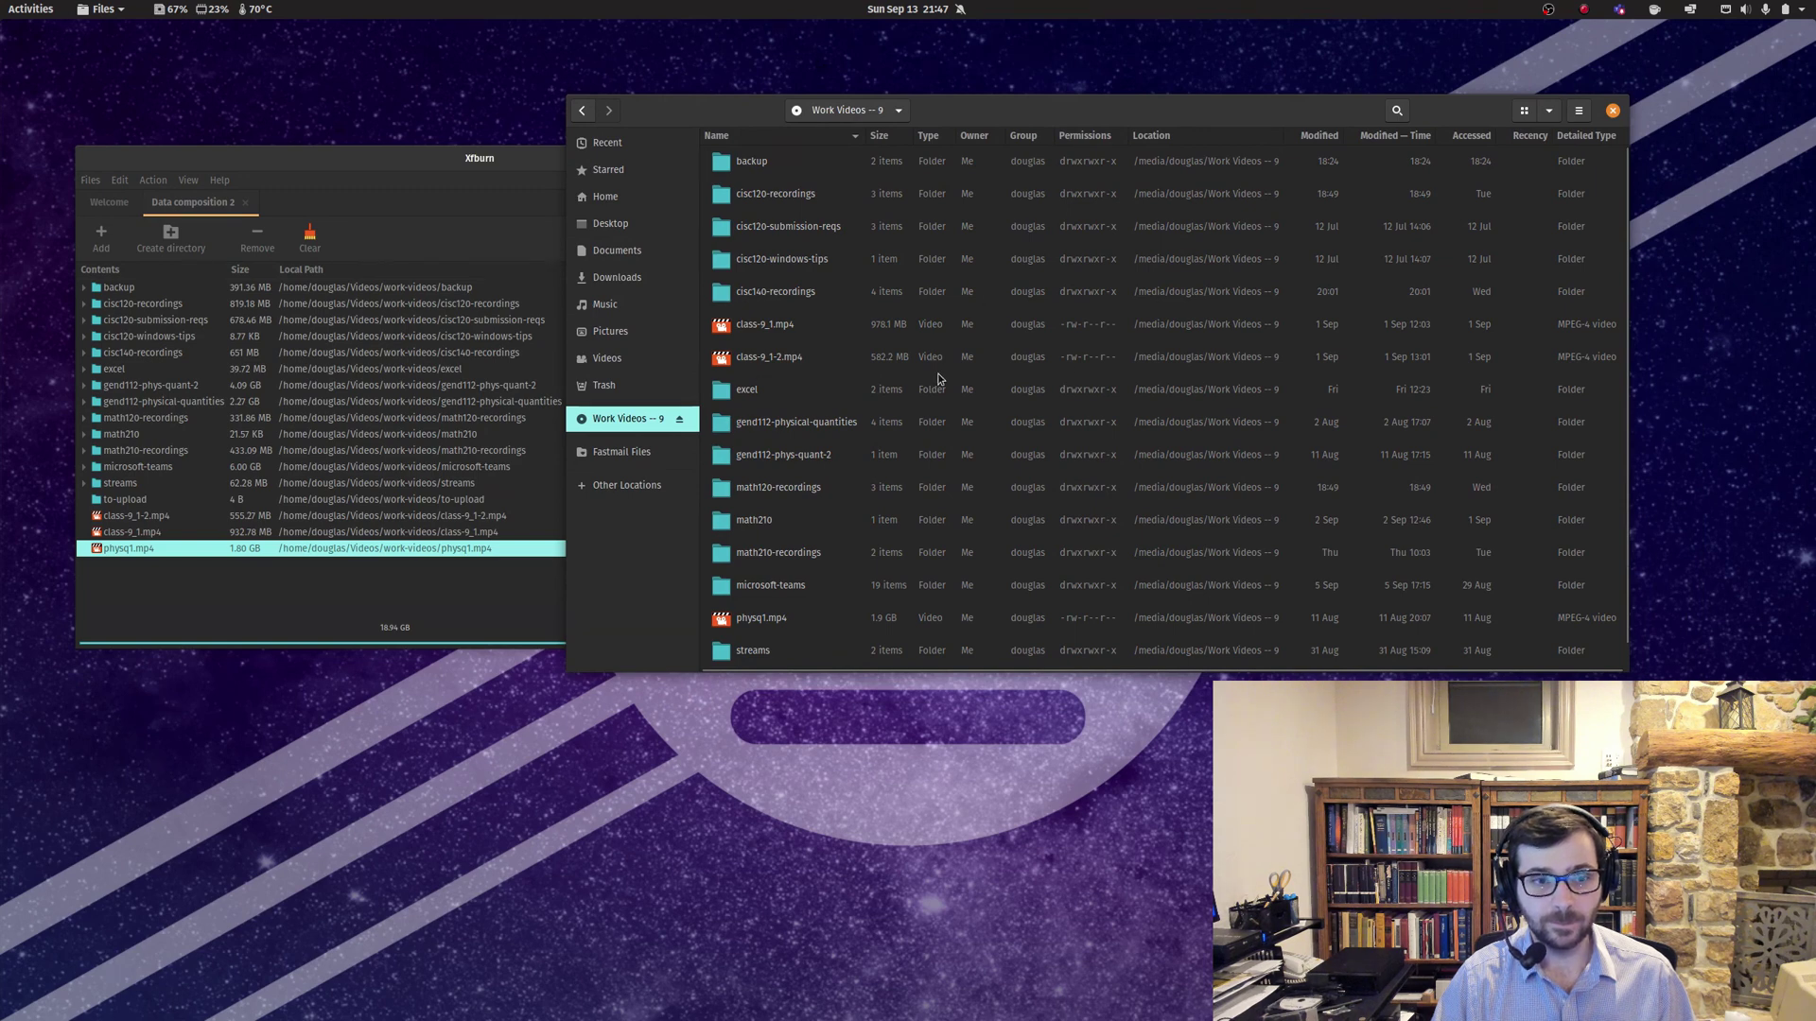
pyautogui.scroll(-1, 936, 347)
pyautogui.scroll(1, 808, 567)
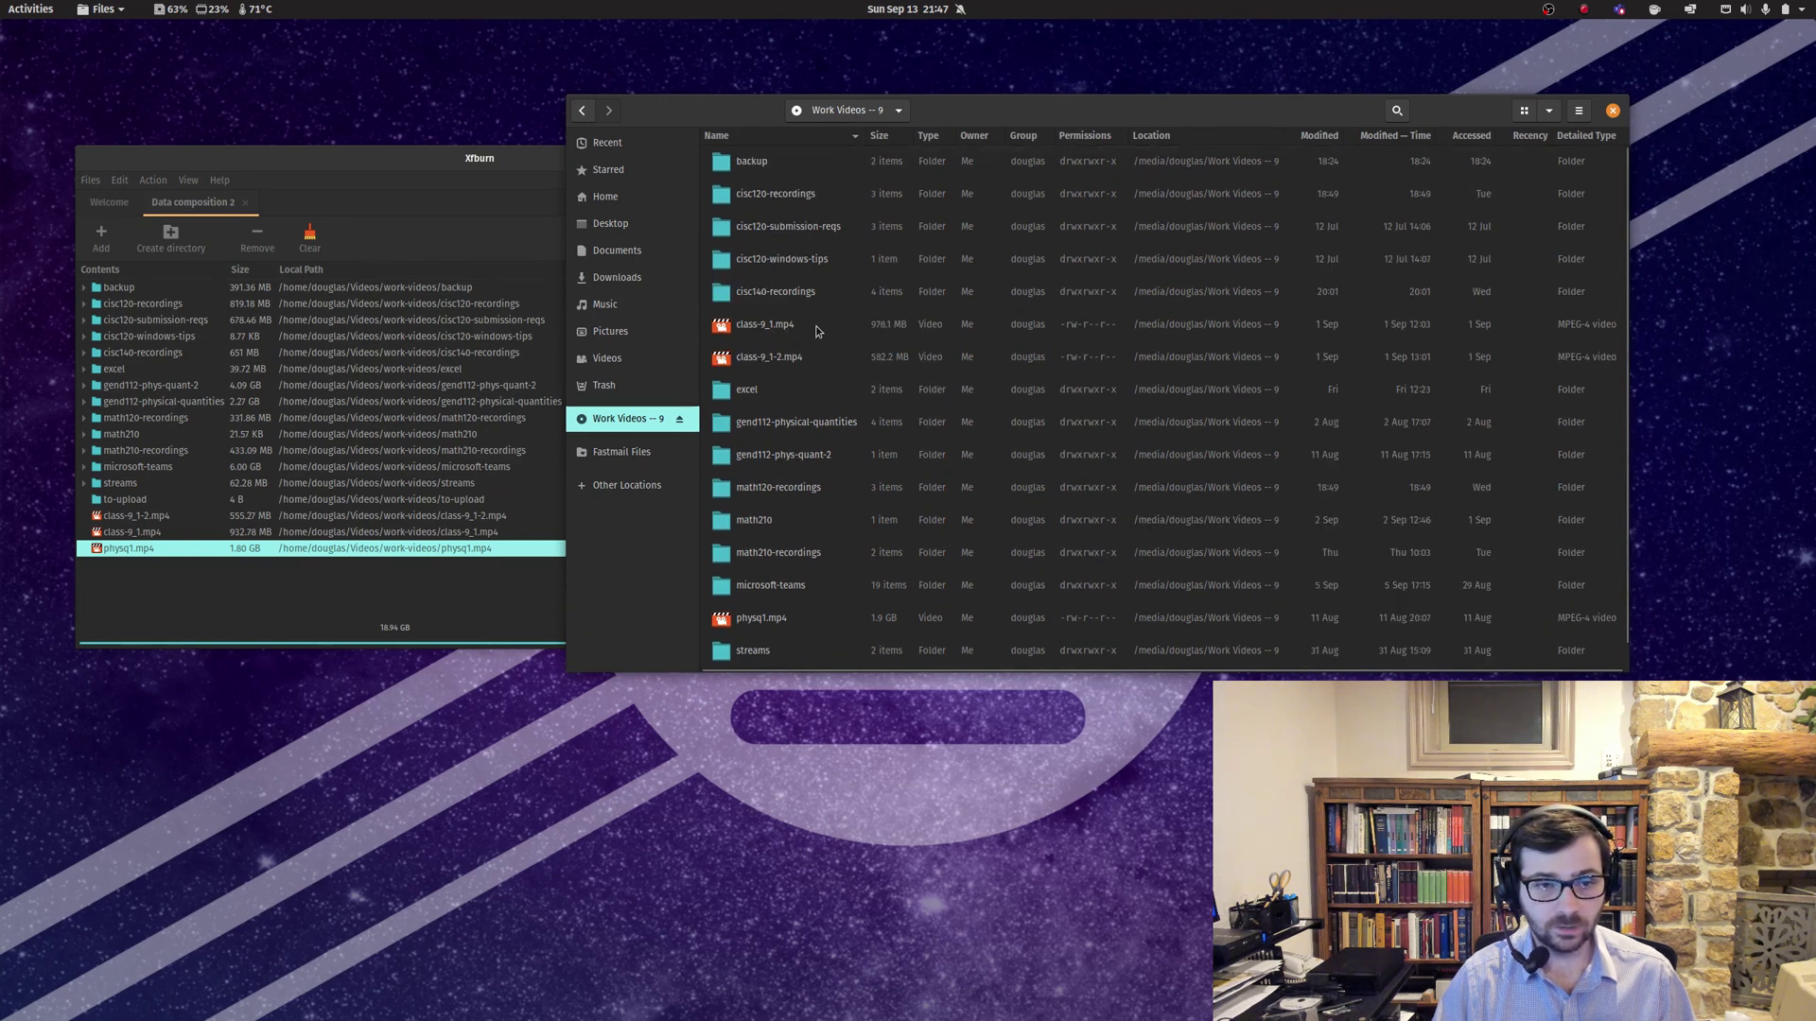
pyautogui.doubleClick(761, 395)
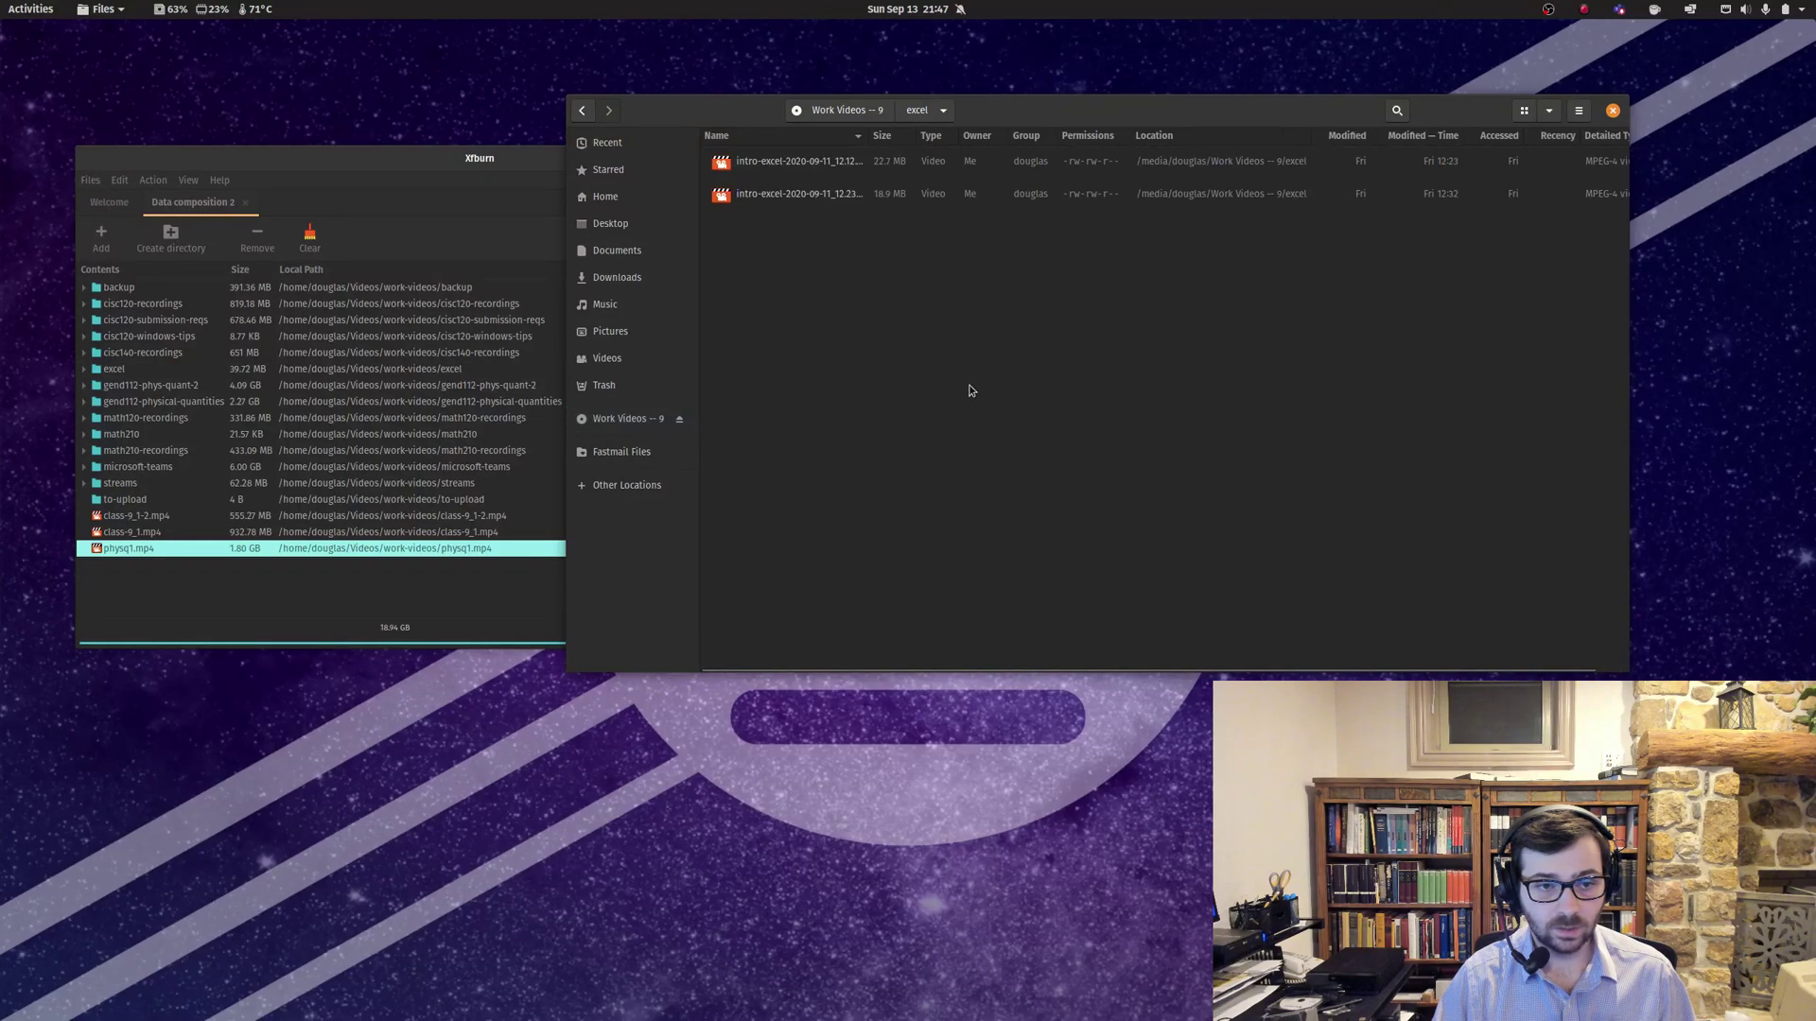
pyautogui.doubleClick(936, 207)
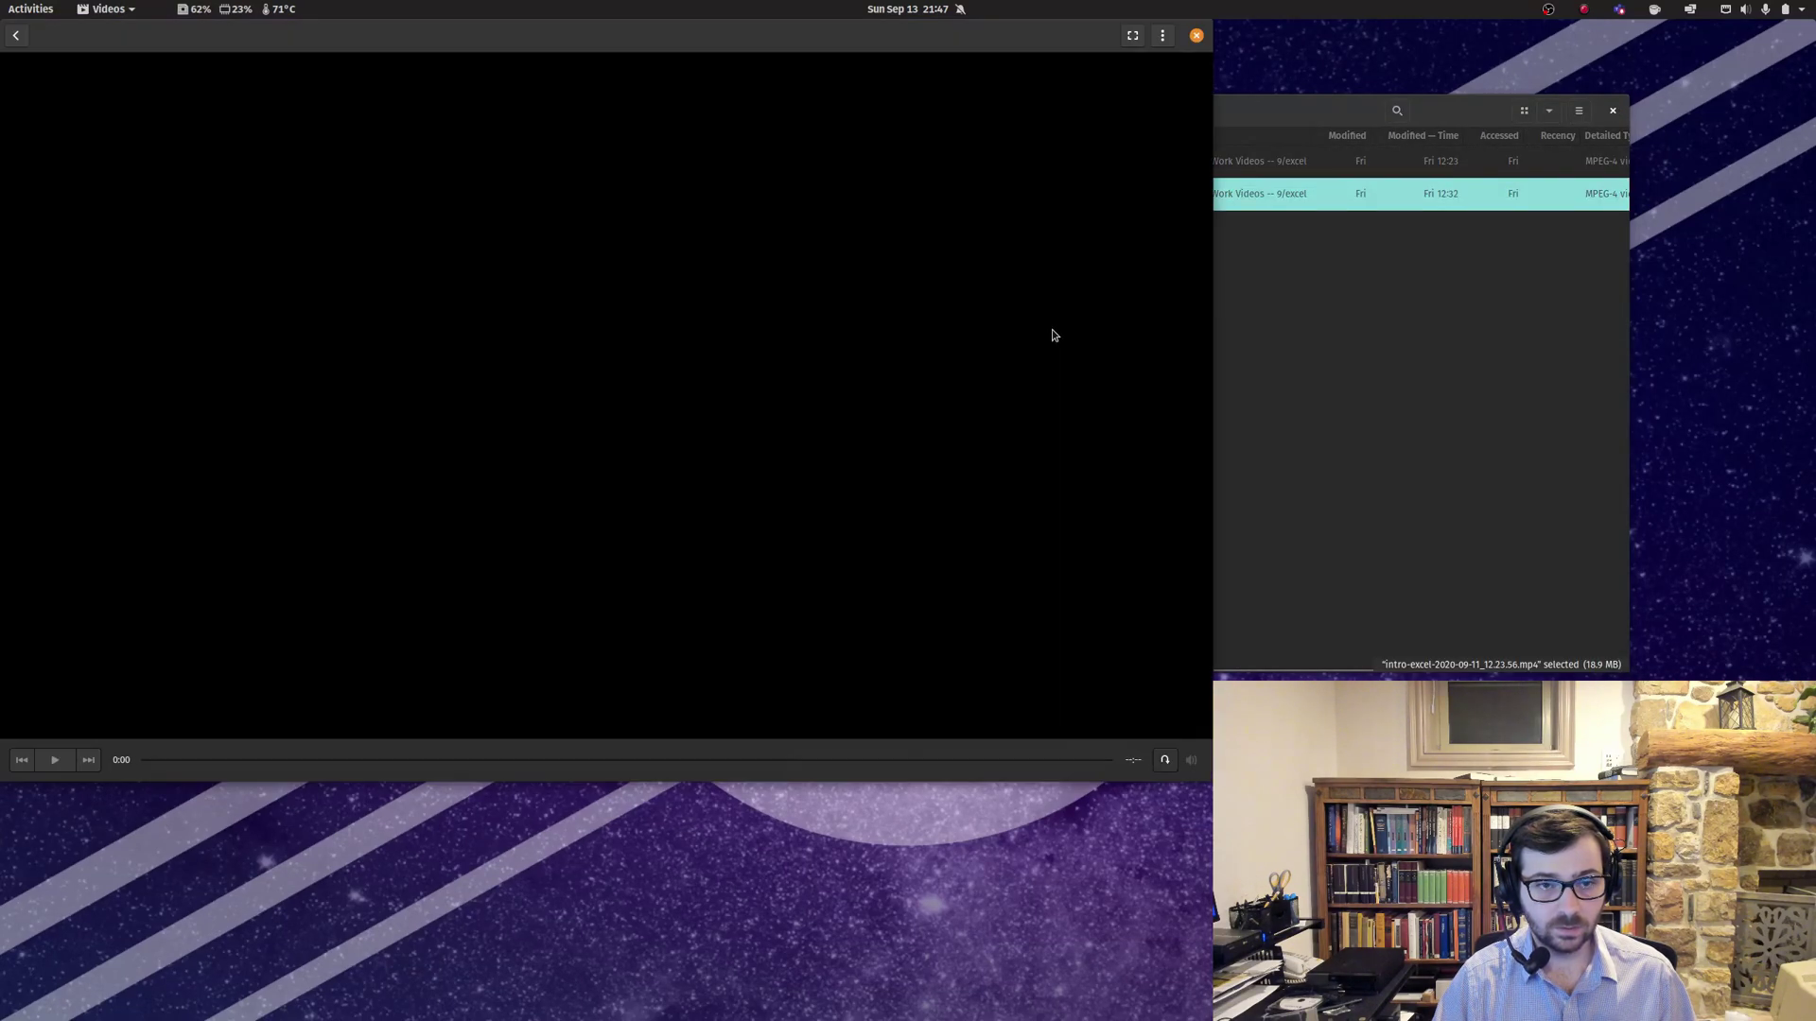
# Play the disc clip in Videos, jumping to 1:17, 3:35, 4:54, 6:19 and 7:24, then close it.
pyautogui.moveTo(842, 48); pyautogui.dragTo(1094, 105)
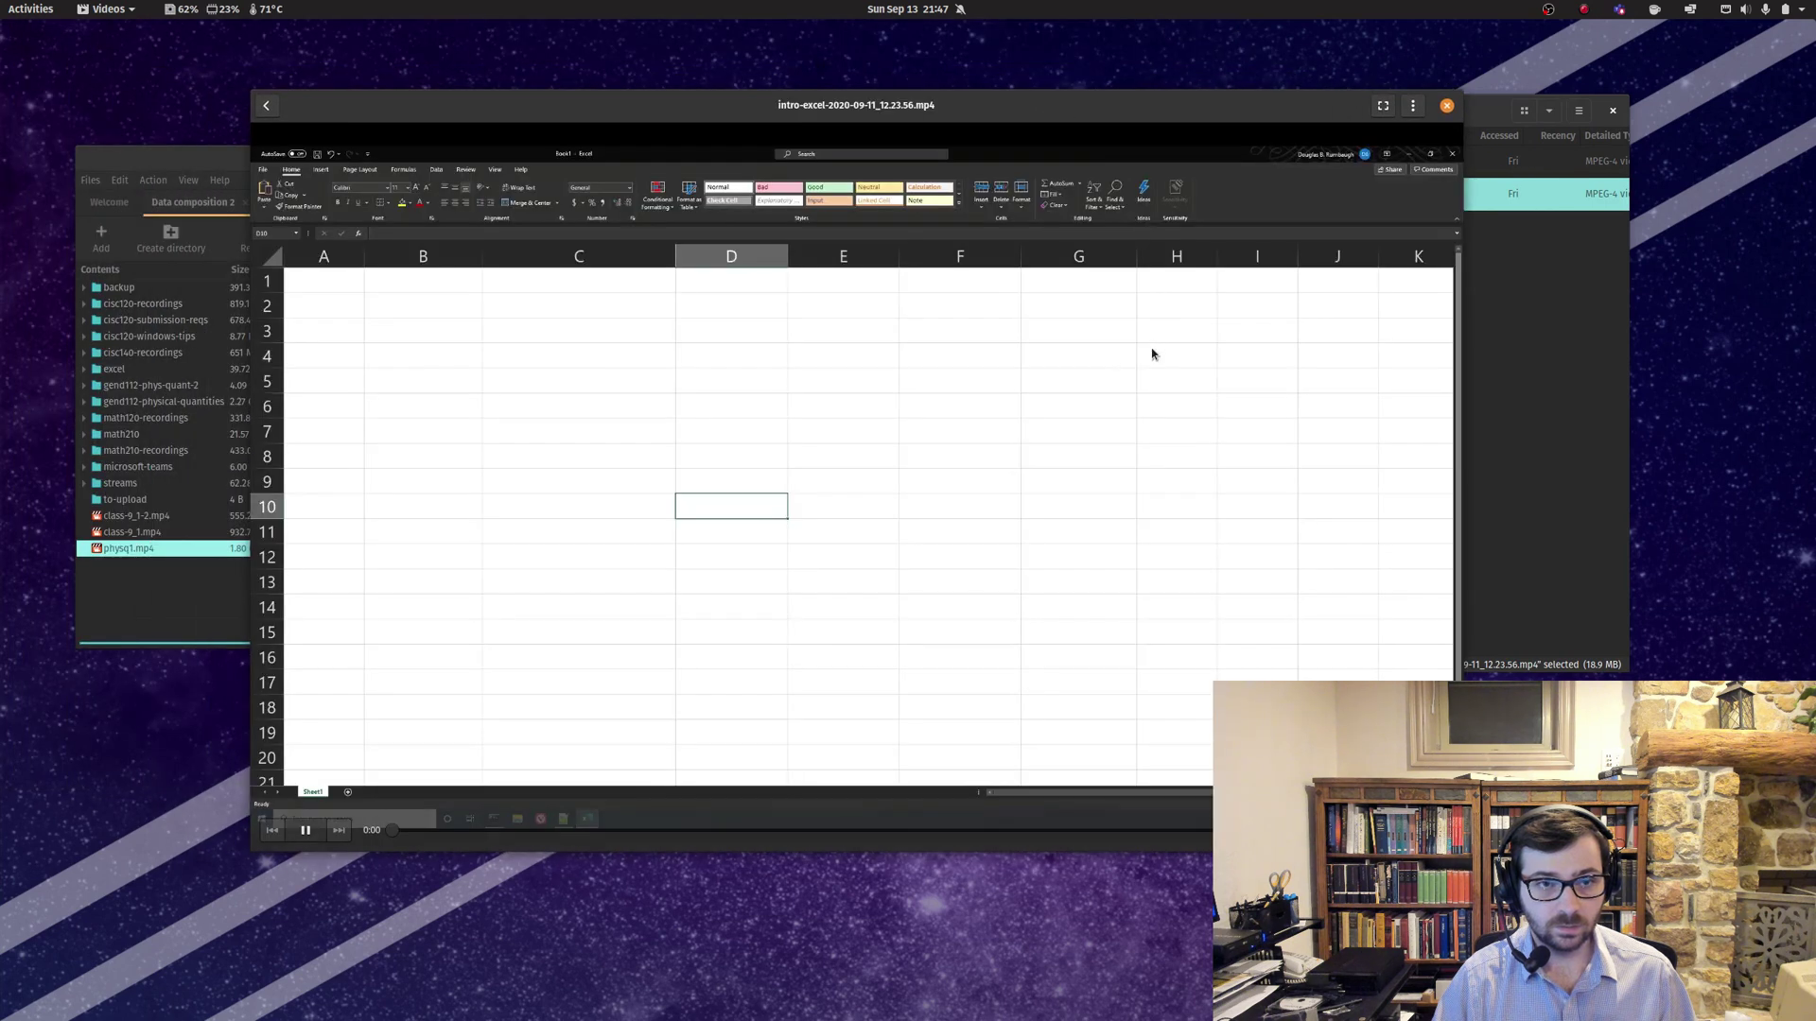
pyautogui.click(528, 830)
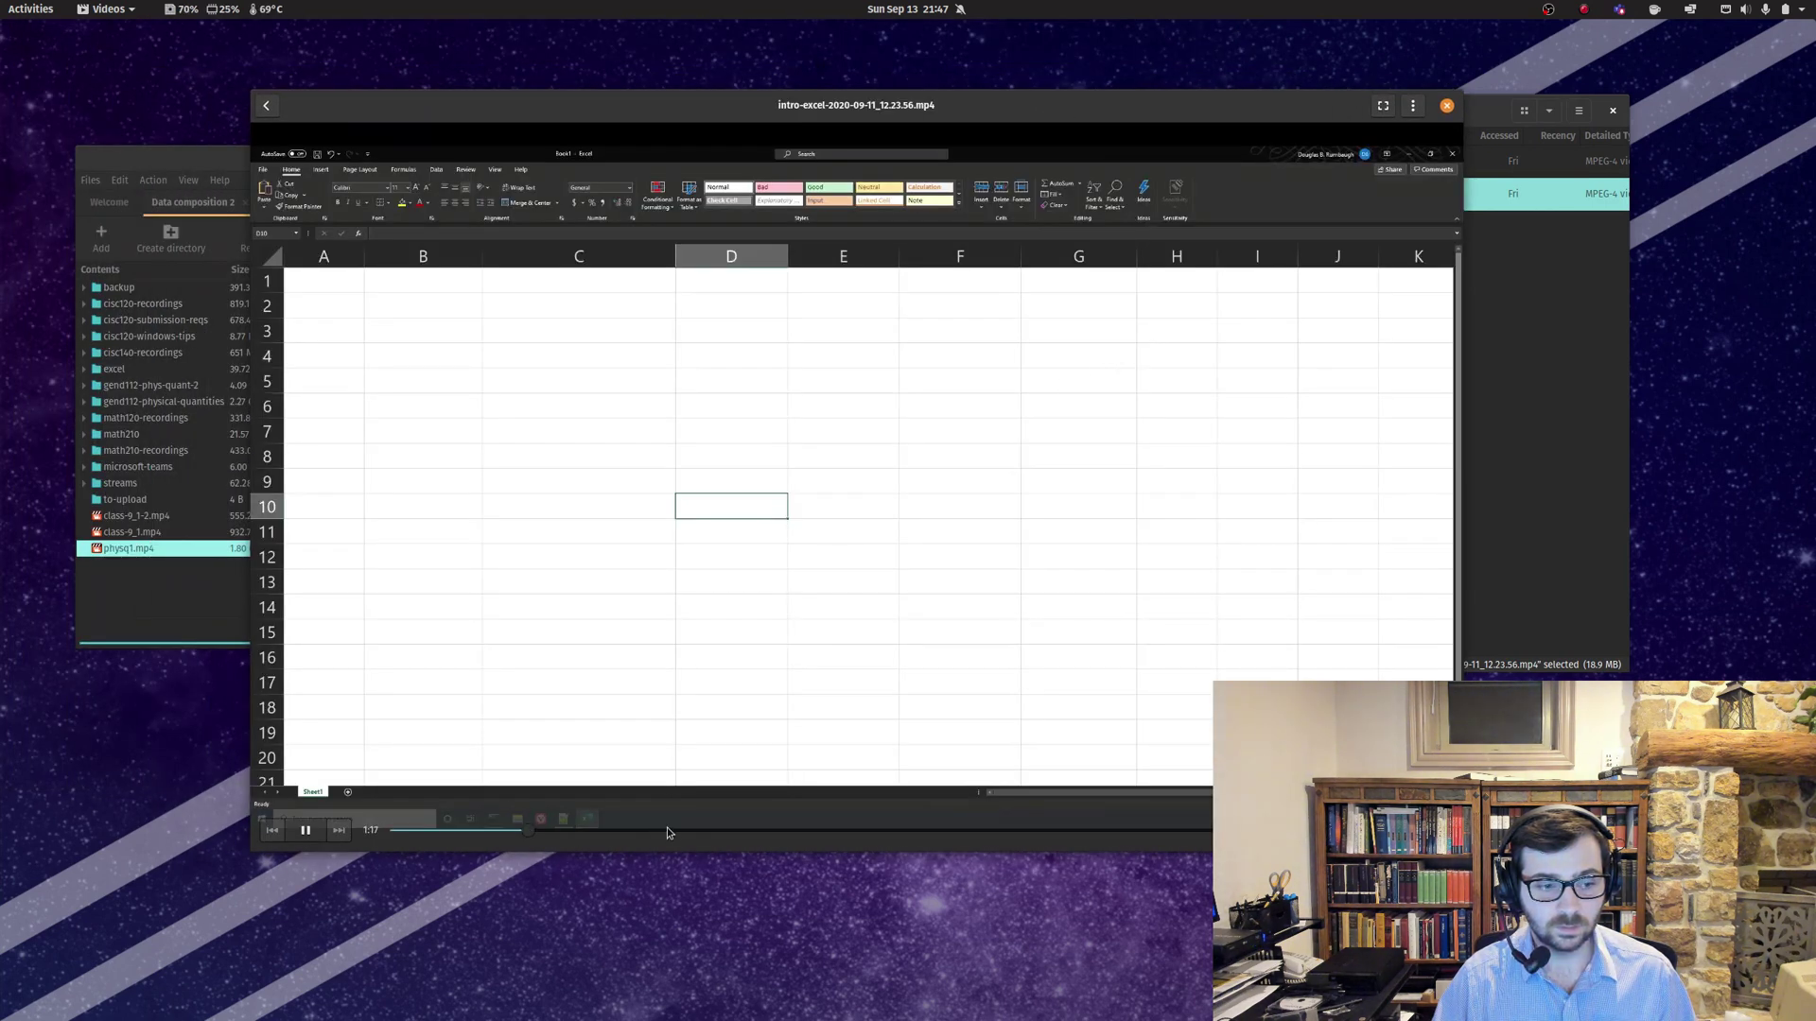
pyautogui.click(776, 831)
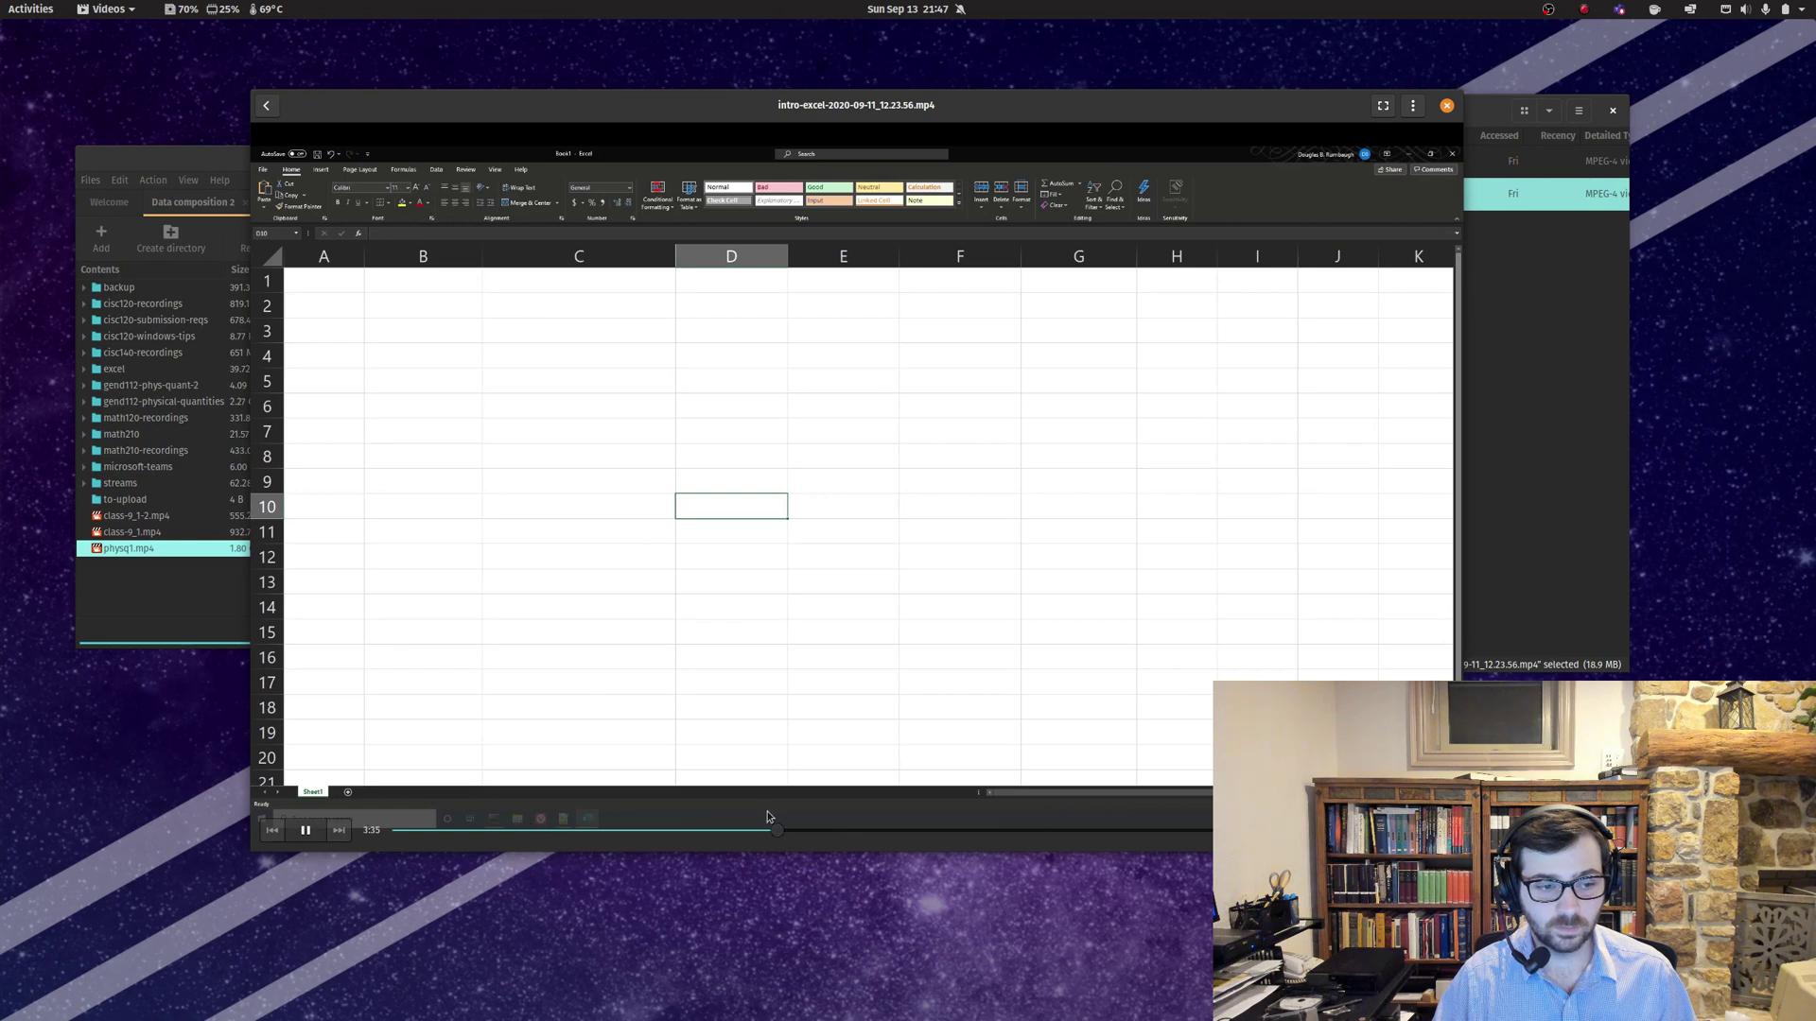
pyautogui.click(916, 830)
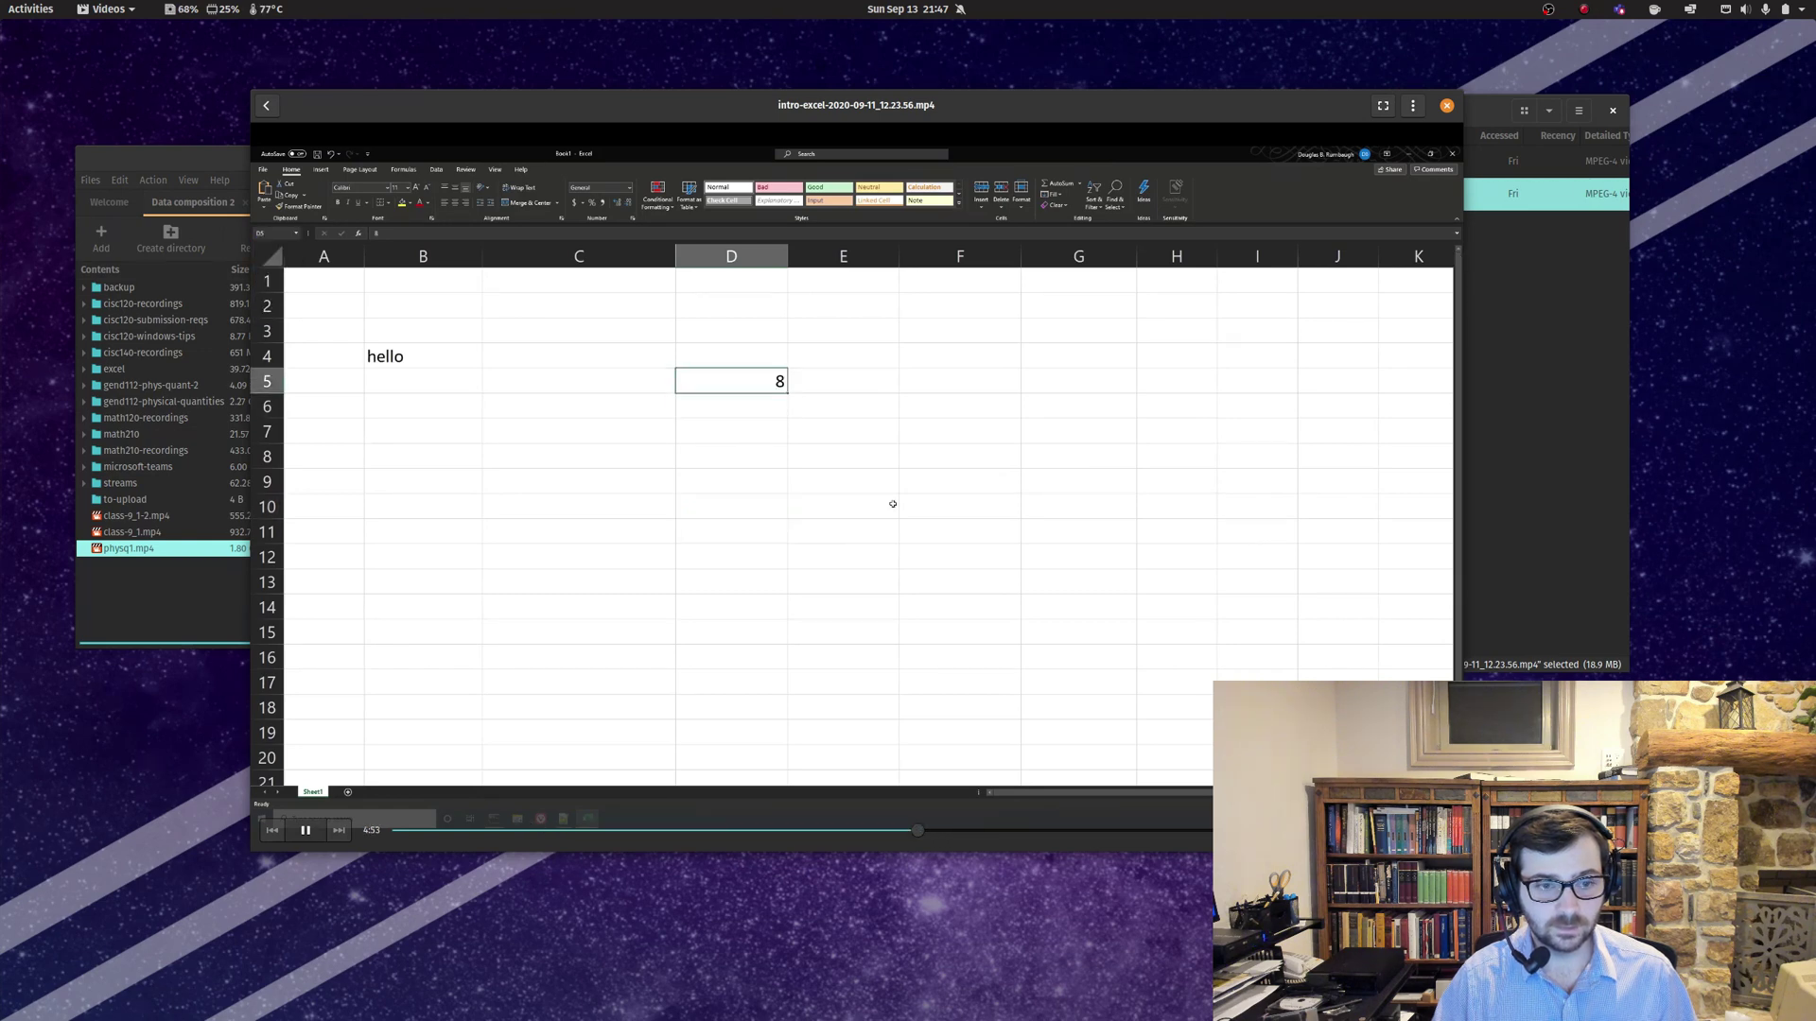
pyautogui.click(1070, 831)
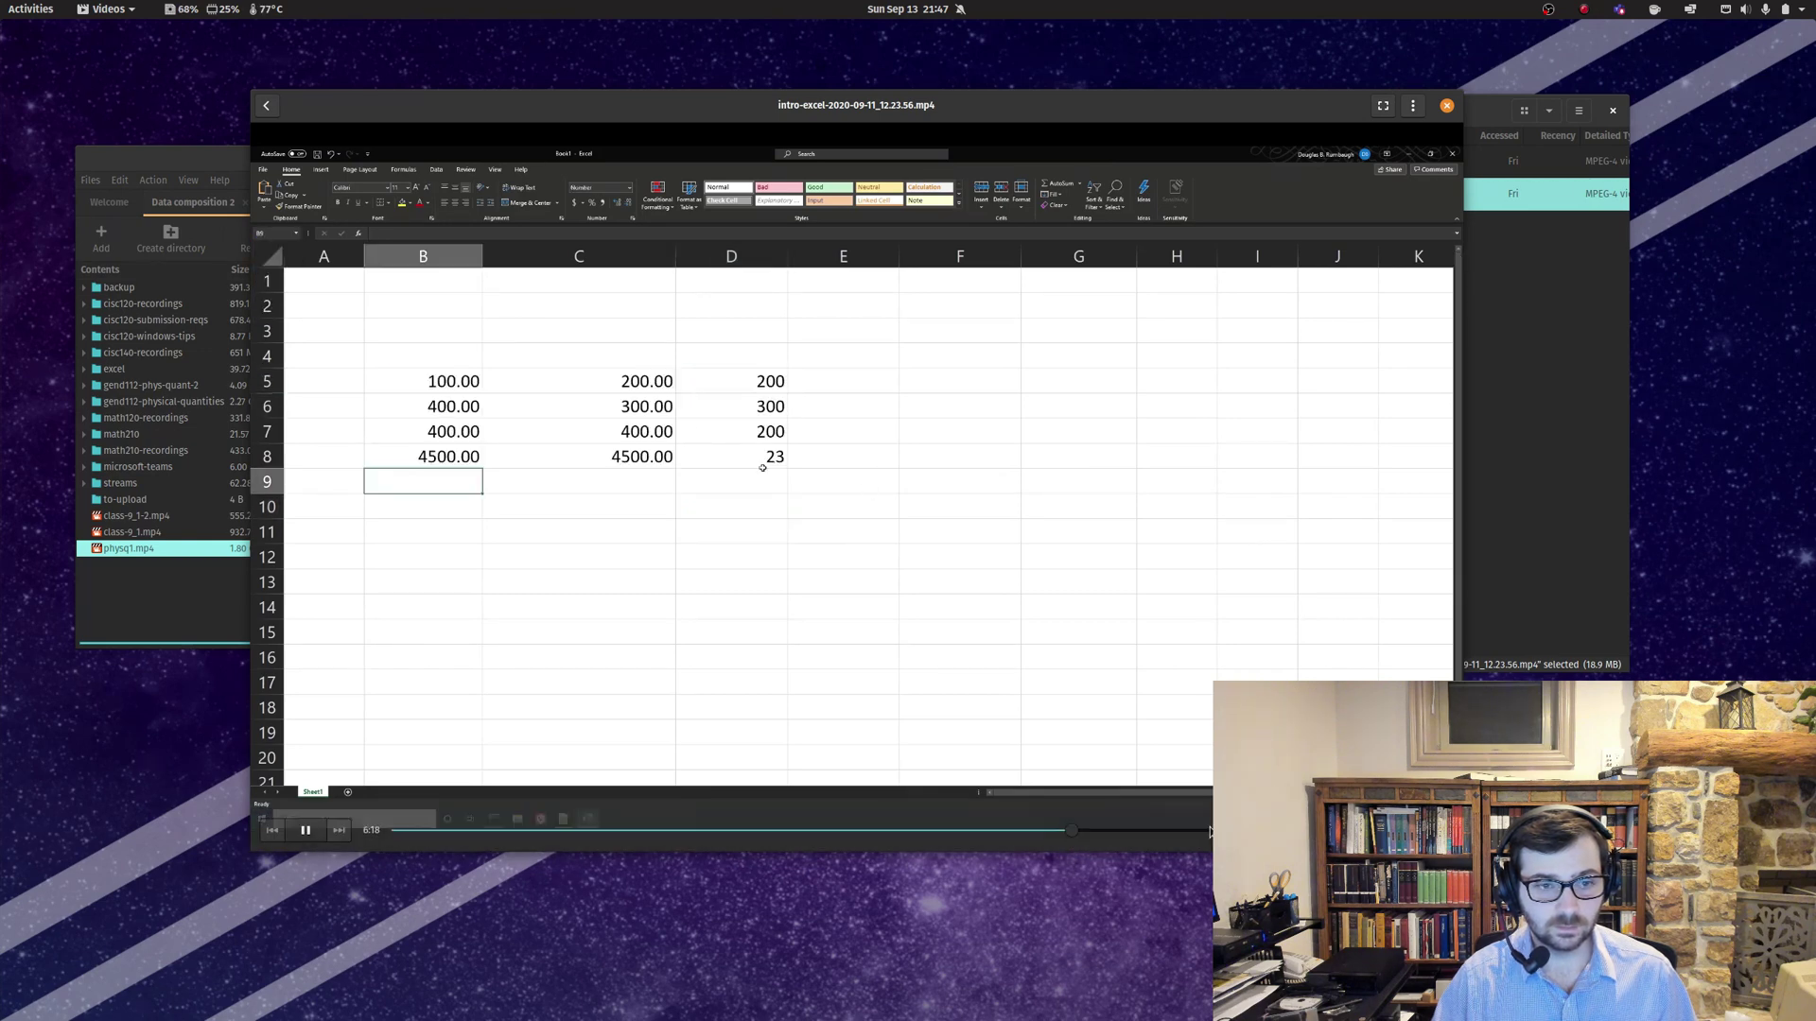
pyautogui.click(1190, 831)
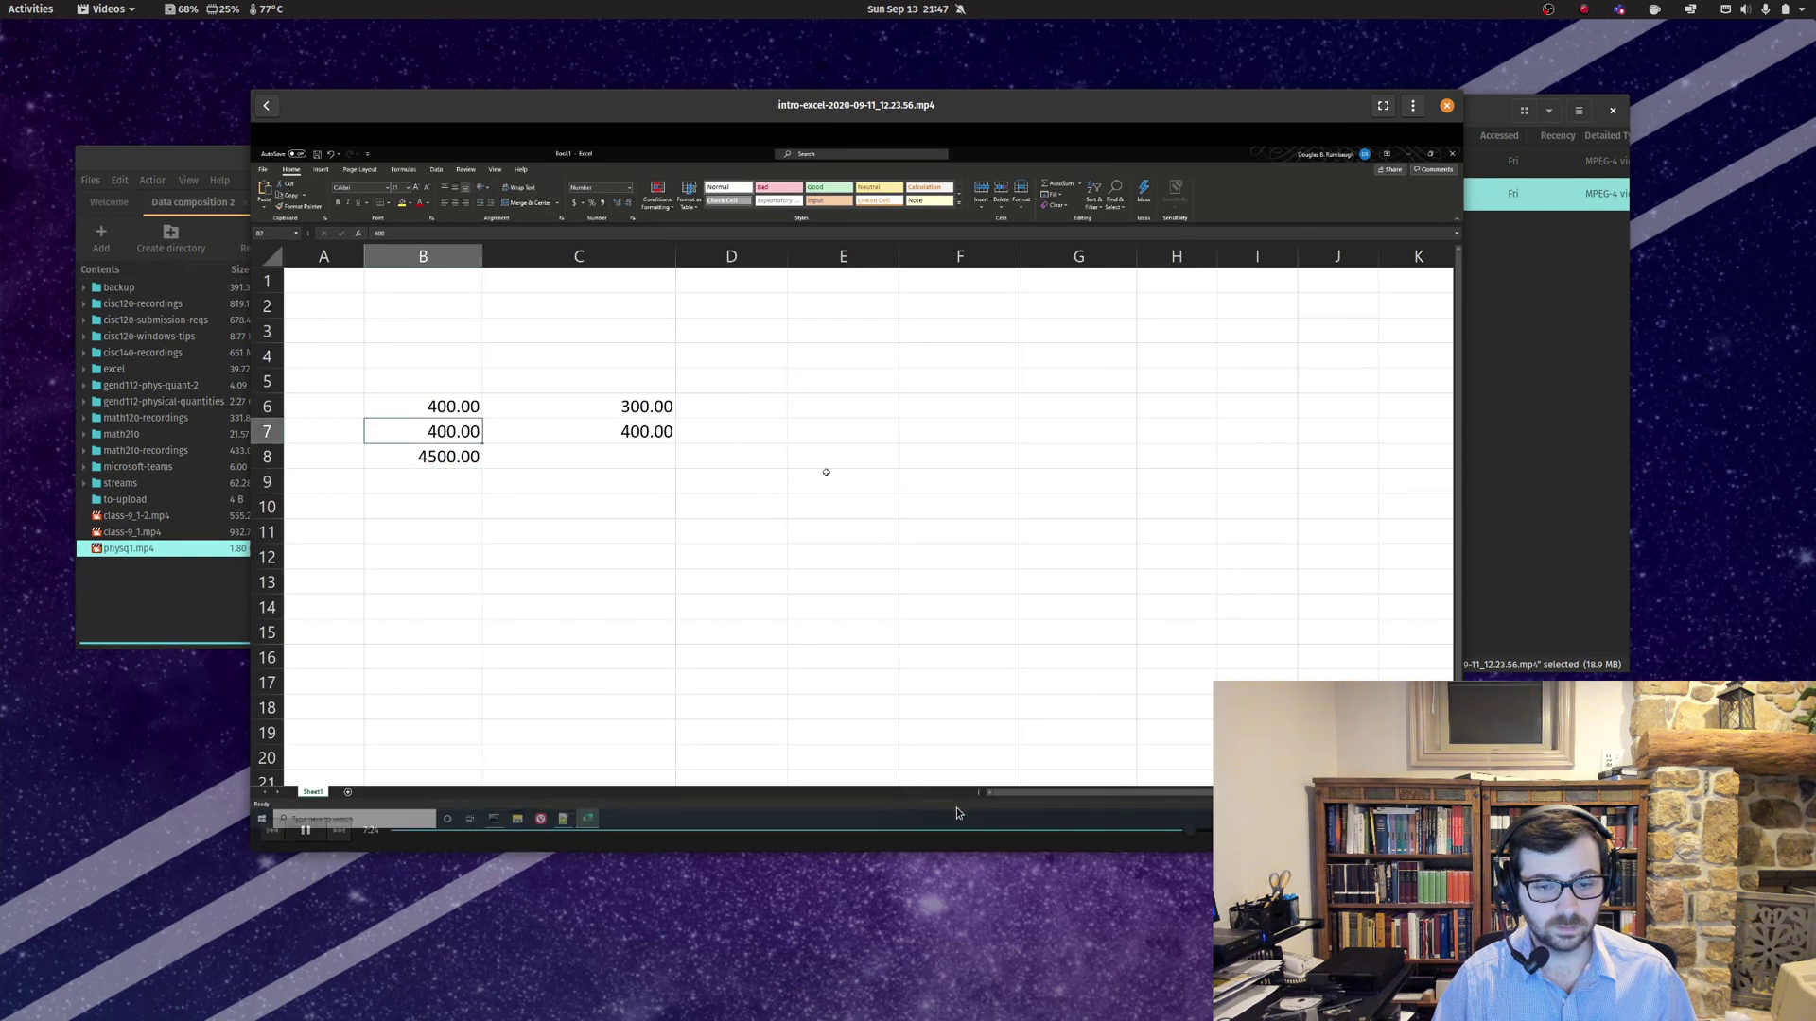
pyautogui.click(1446, 105)
pyautogui.moveTo(1089, 118); pyautogui.dragTo(1031, 162)
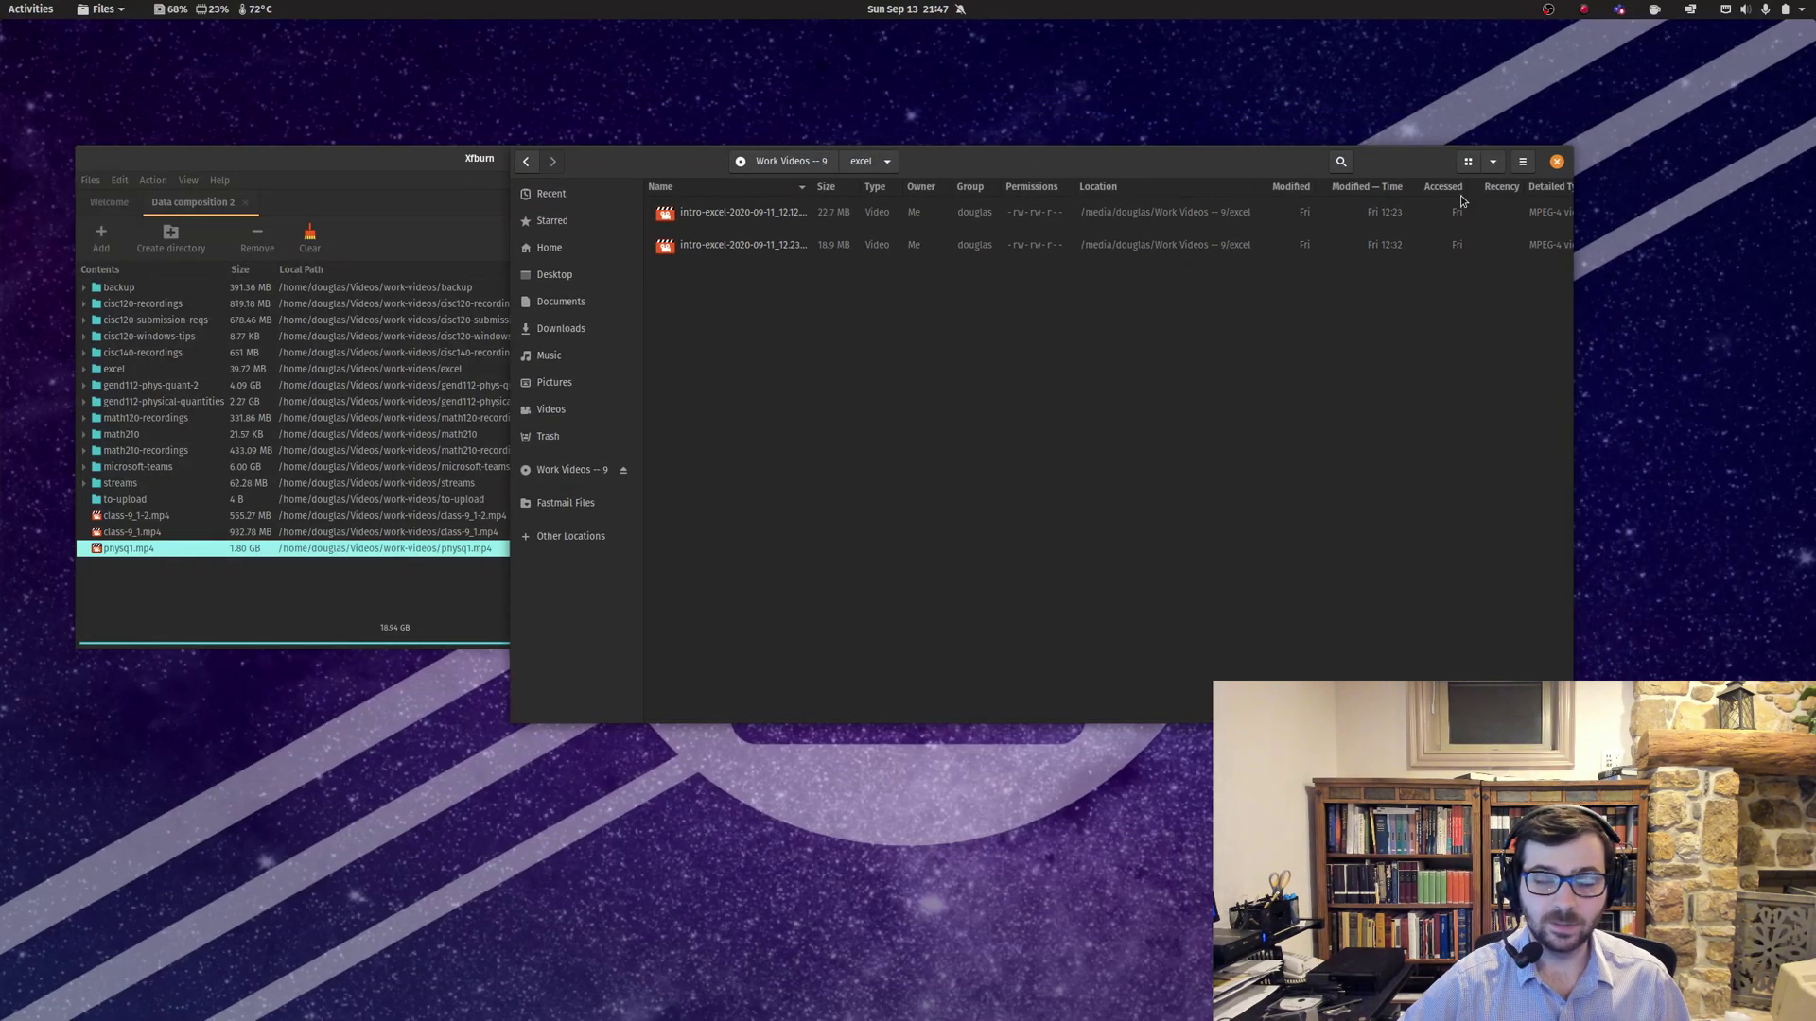
# Reopen Files on Home, eject the Work Videos -- 9/13 disc, and bring Xfburn forward.
pyautogui.click(1555, 162)
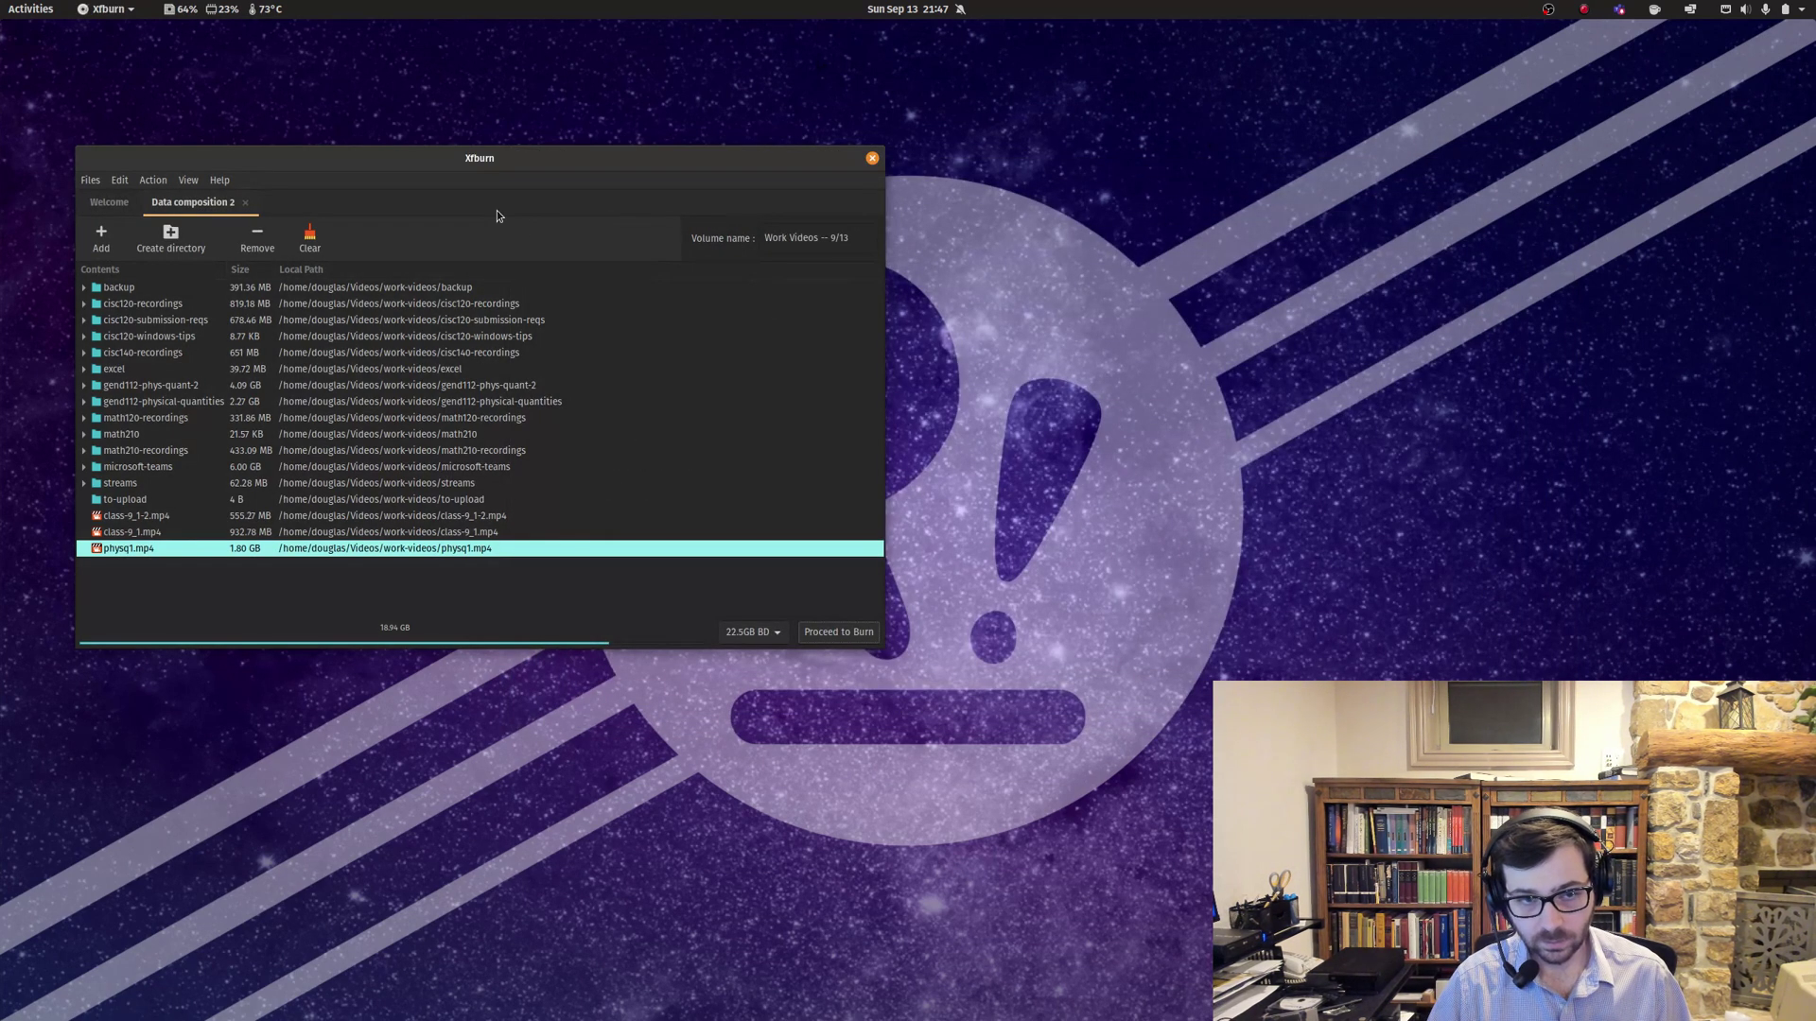
pyautogui.moveTo(502, 171); pyautogui.dragTo(613, 176)
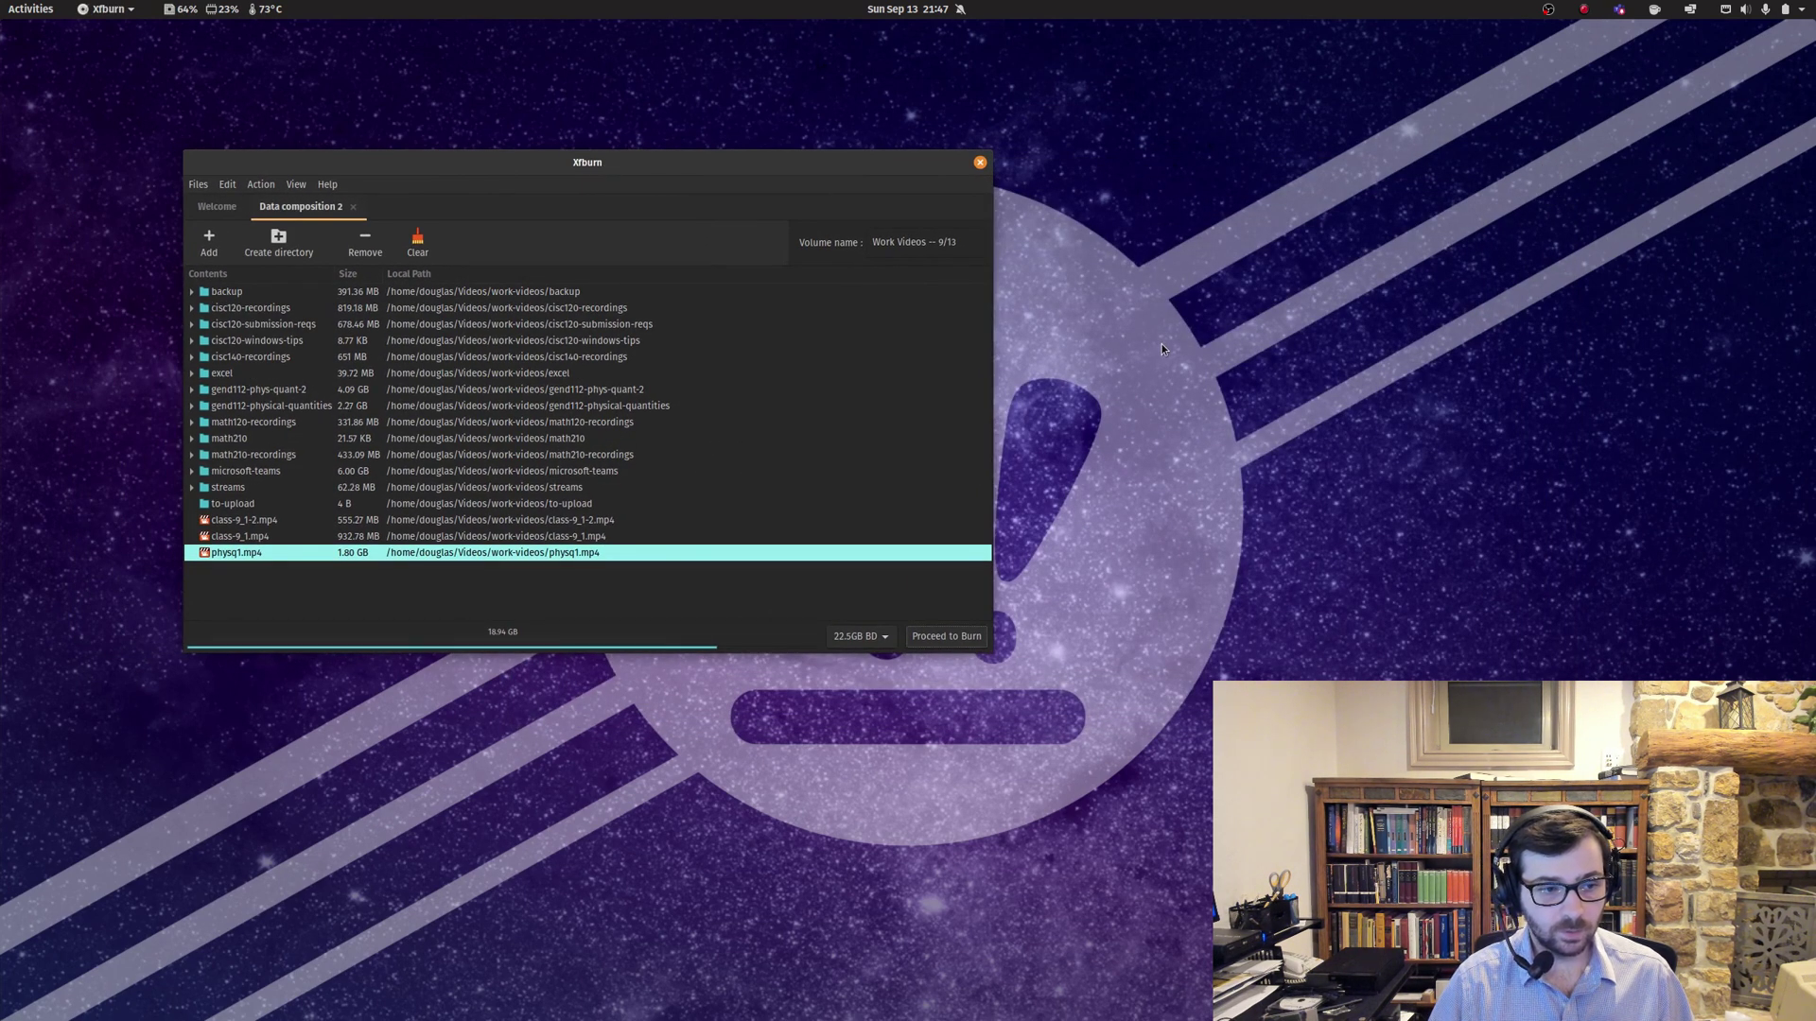
pyautogui.press('super+f')
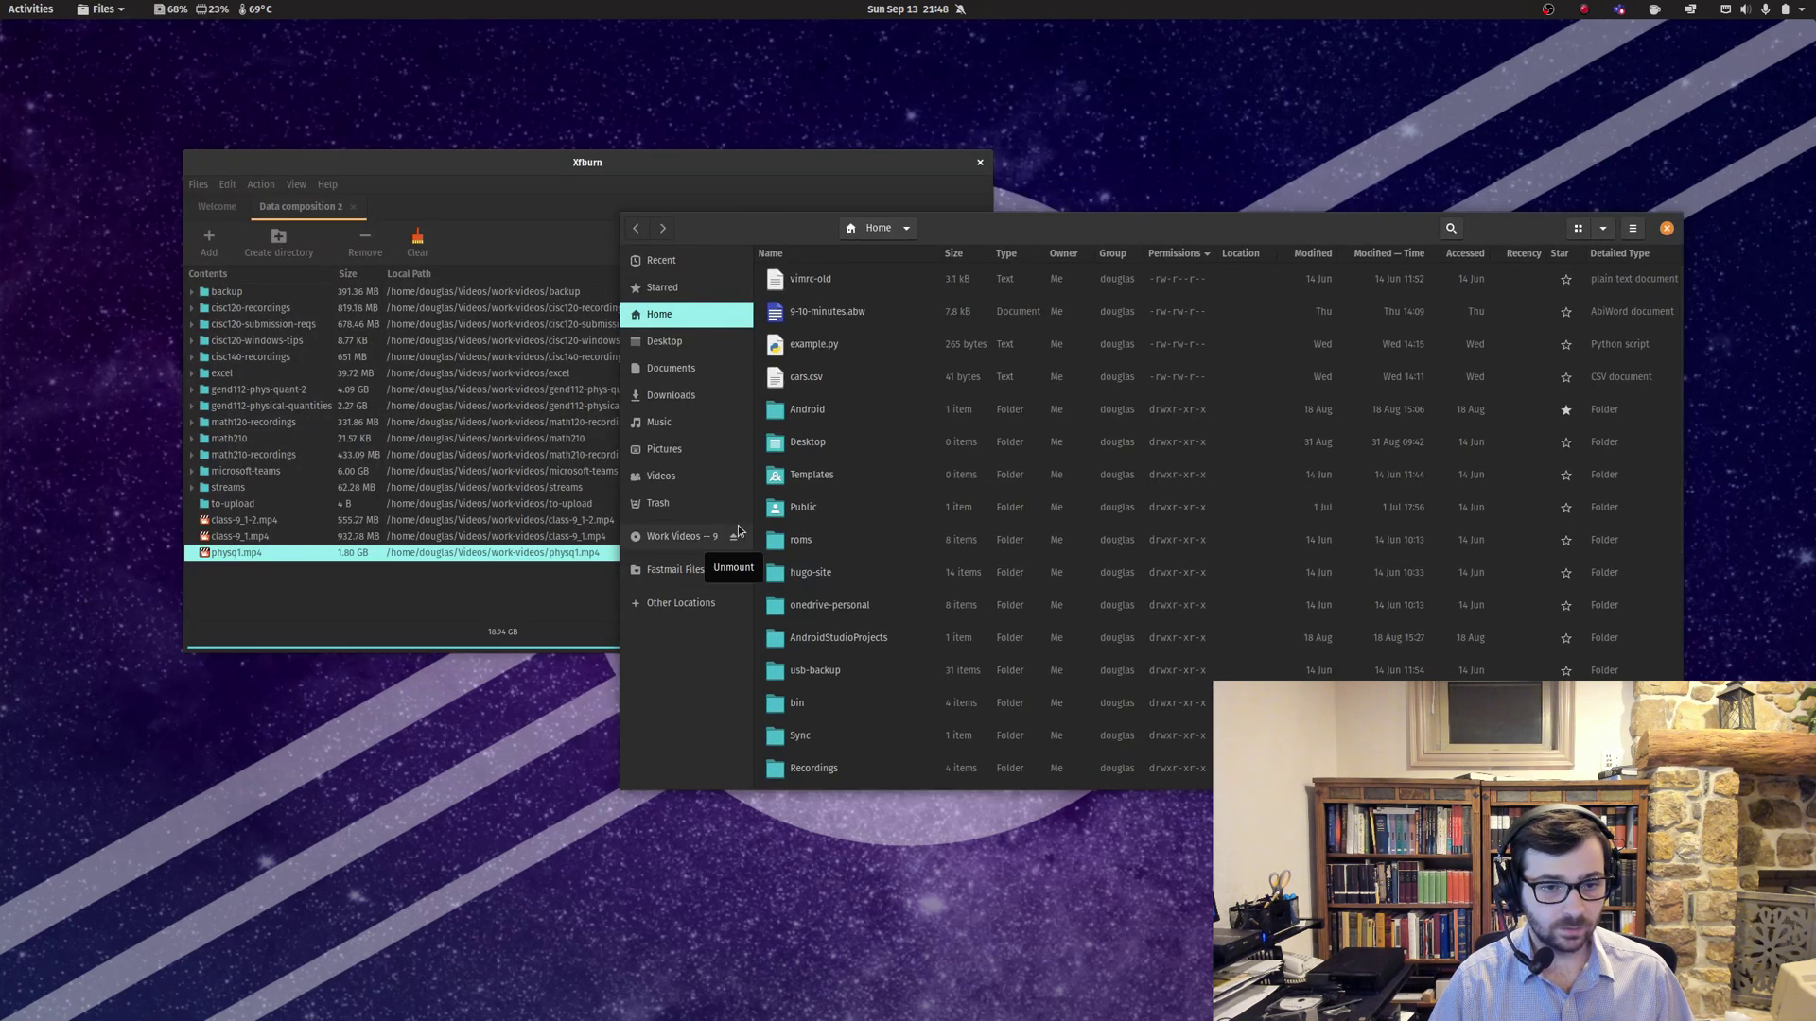
pyautogui.click(738, 527)
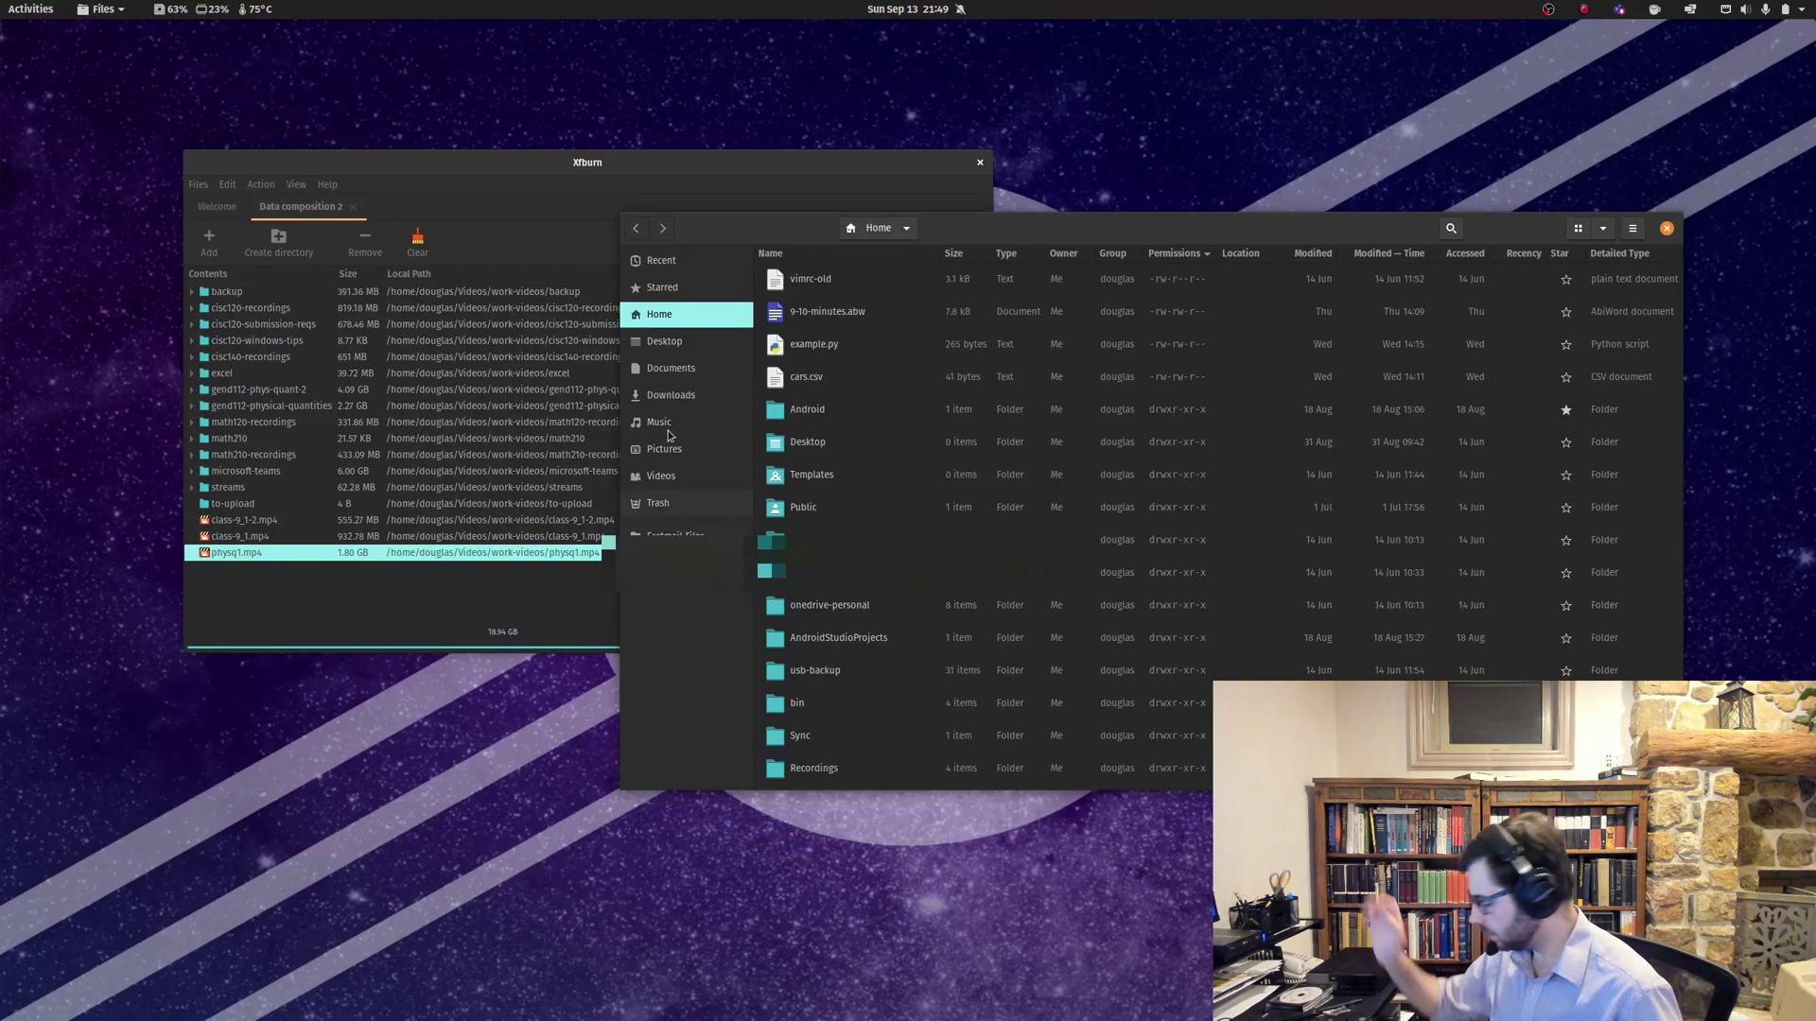
pyautogui.moveTo(563, 169); pyautogui.dragTo(742, 271)
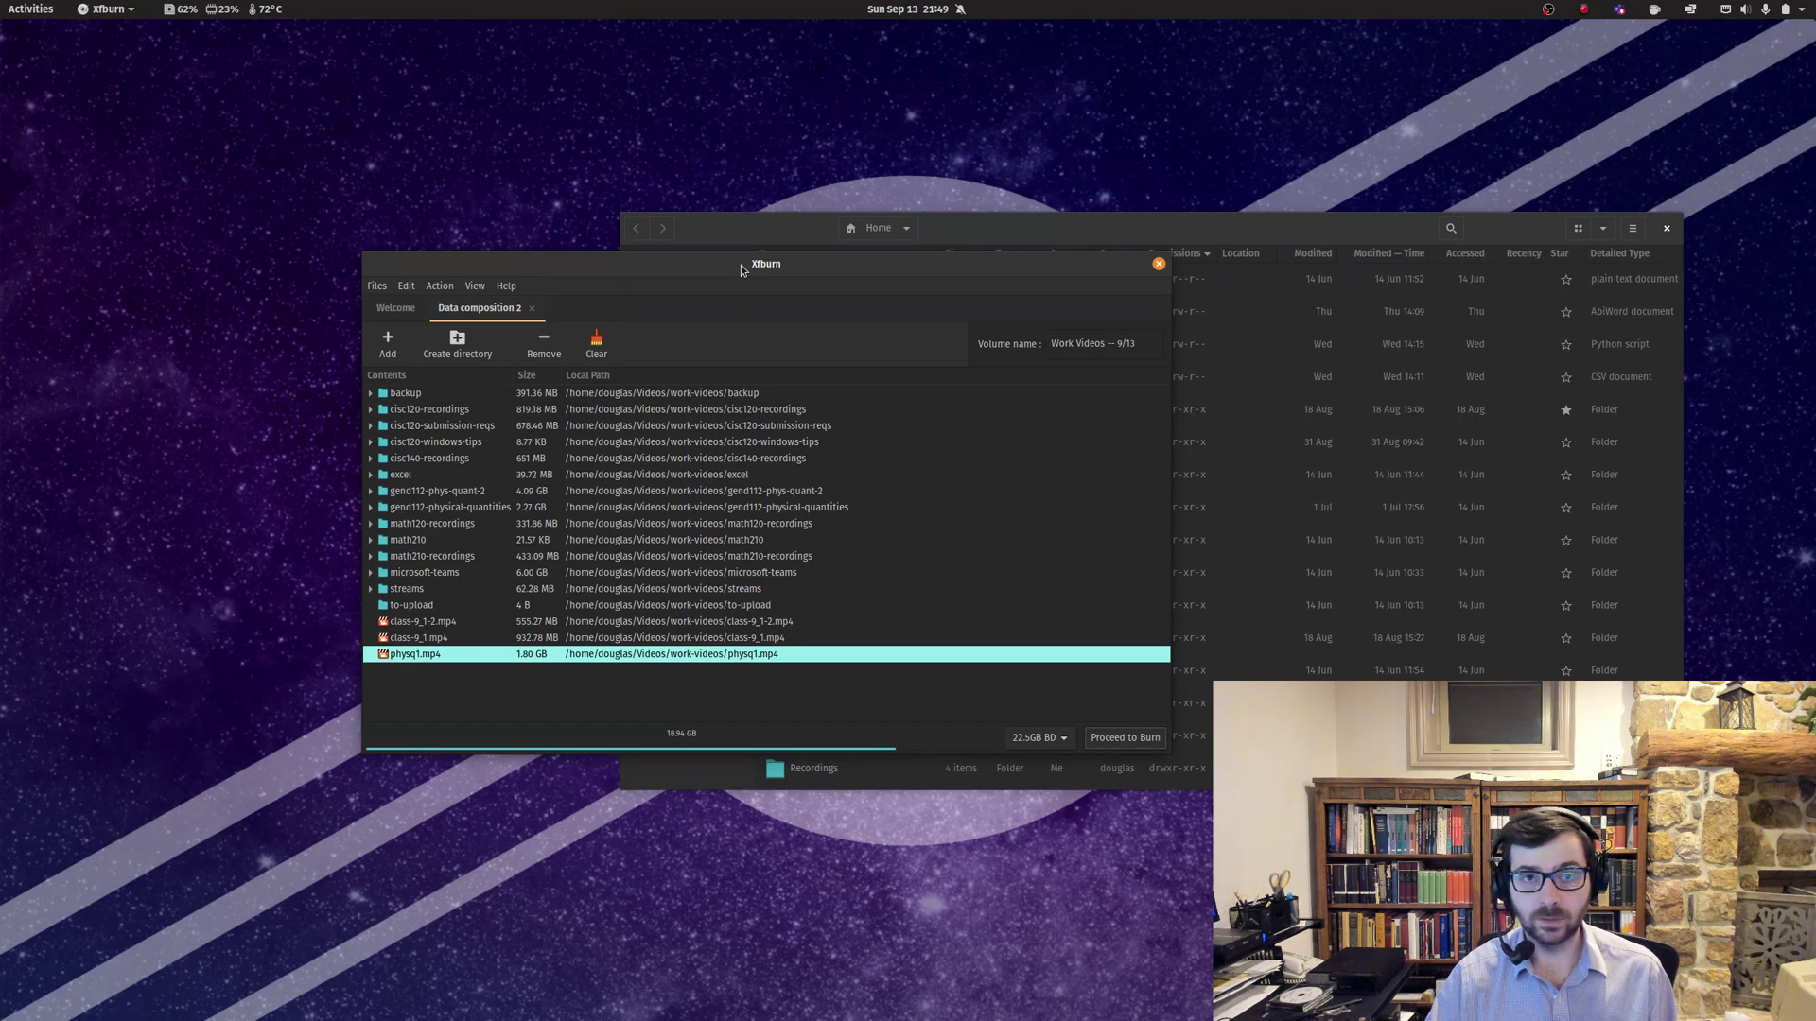
pyautogui.moveTo(740, 265); pyautogui.dragTo(535, 245)
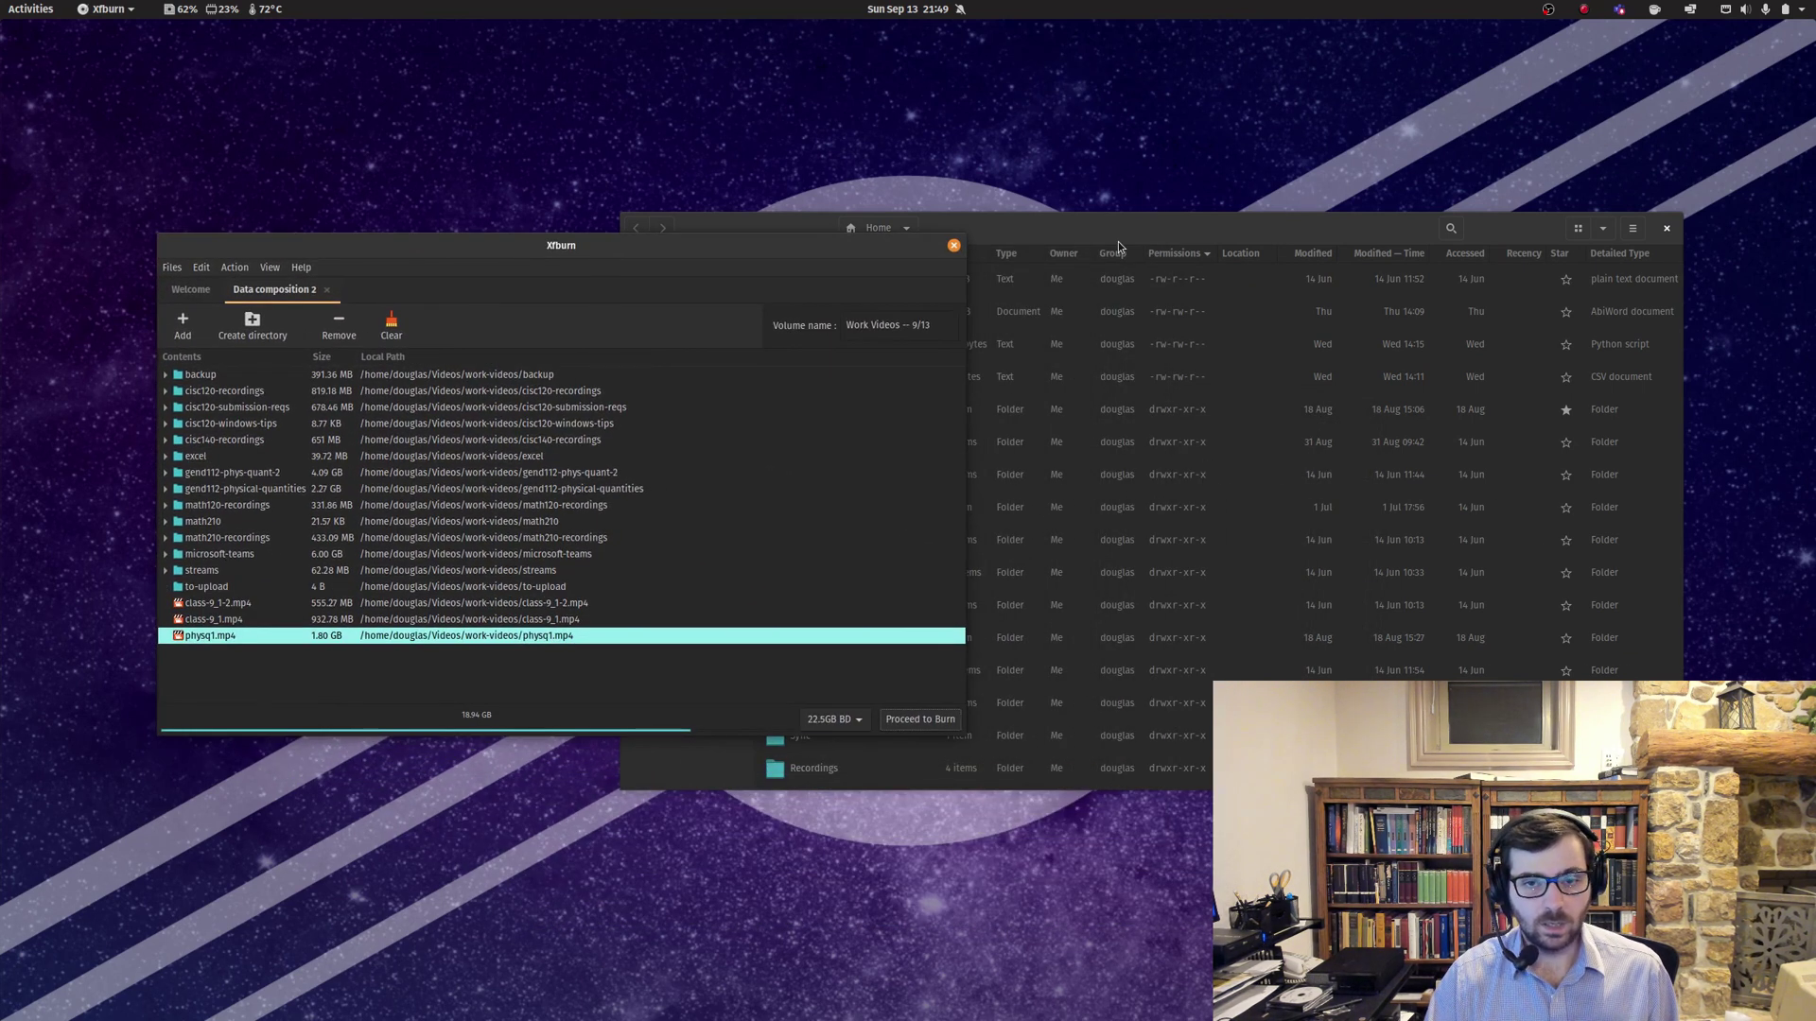